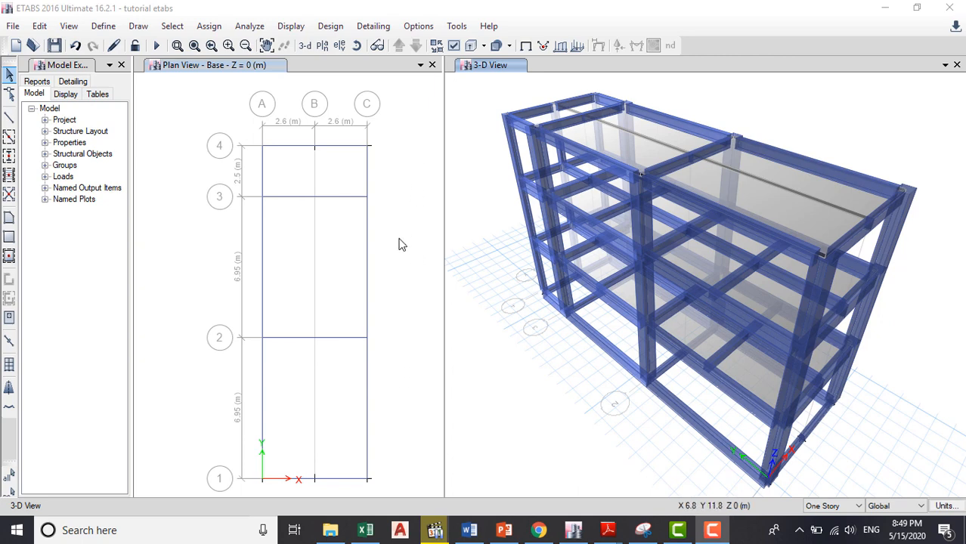
- Show the Lantai 1 plan and select its six floor slab panels between grids A–C and 1–4
{"action": "left_click", "coordinate": [415, 164]}
{"action": "left_click", "coordinate": [398, 45]}
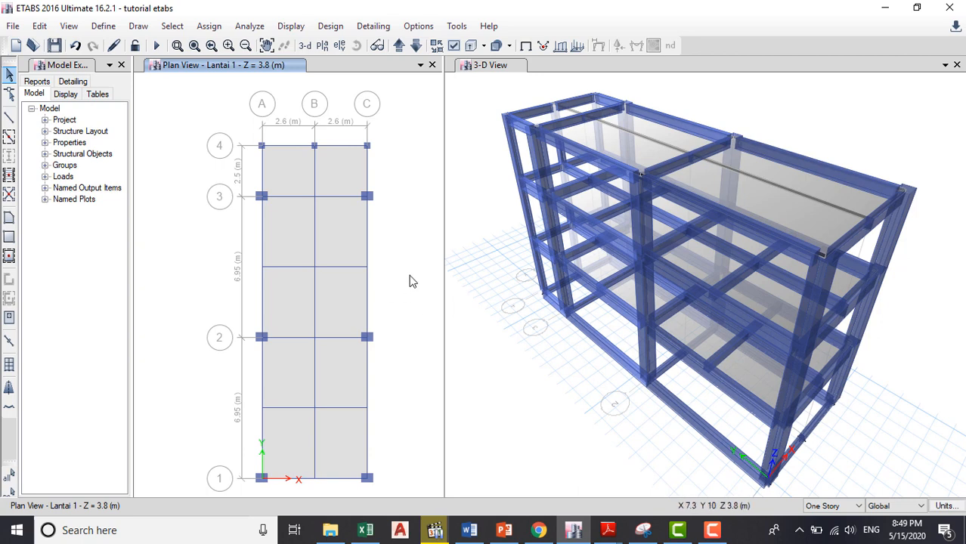
{"action": "left_click", "coordinate": [306, 434]}
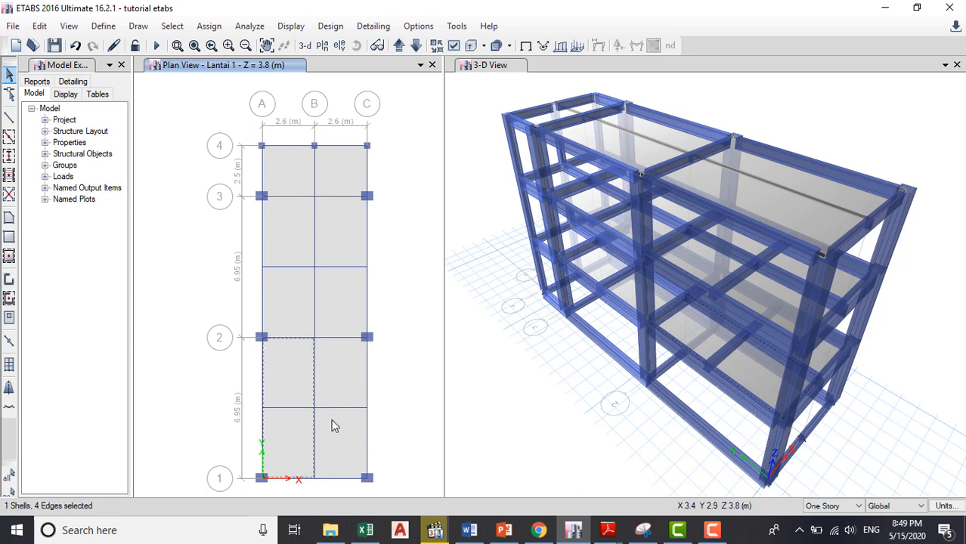
{"action": "left_click", "coordinate": [335, 425]}
{"action": "left_click", "coordinate": [326, 317]}
{"action": "left_click", "coordinate": [302, 300]}
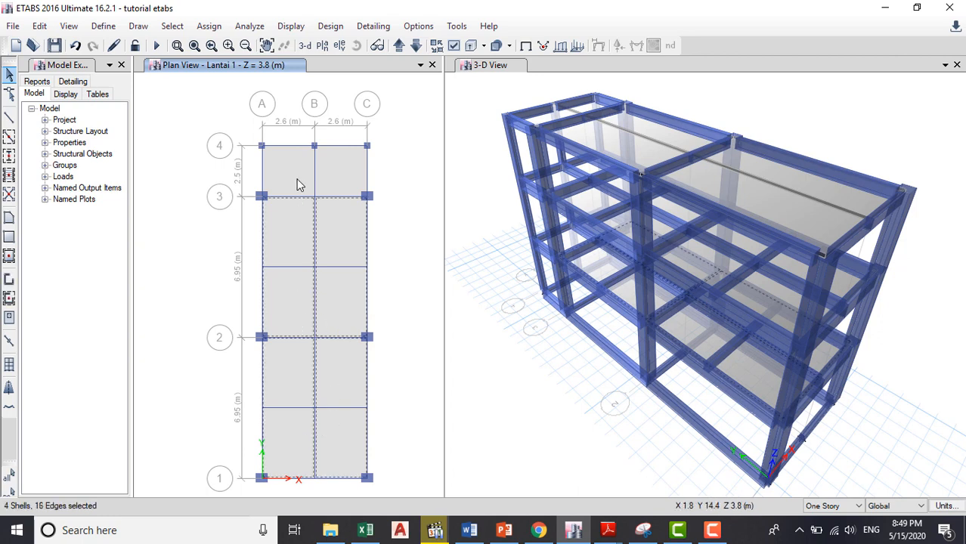
{"action": "left_click", "coordinate": [299, 185]}
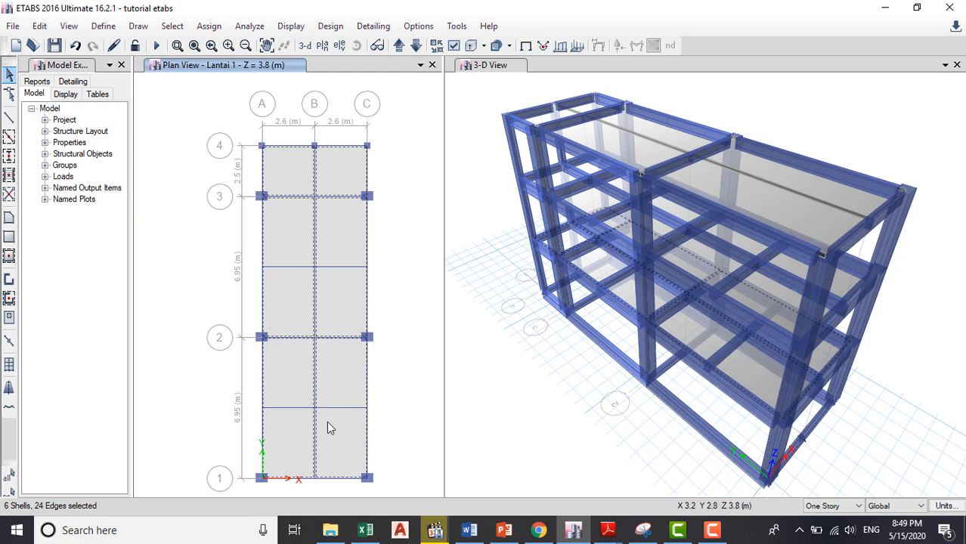
- Move the plan up to Lantai 2 and add its six floor slab panels to the selection
{"action": "left_click", "coordinate": [398, 45]}
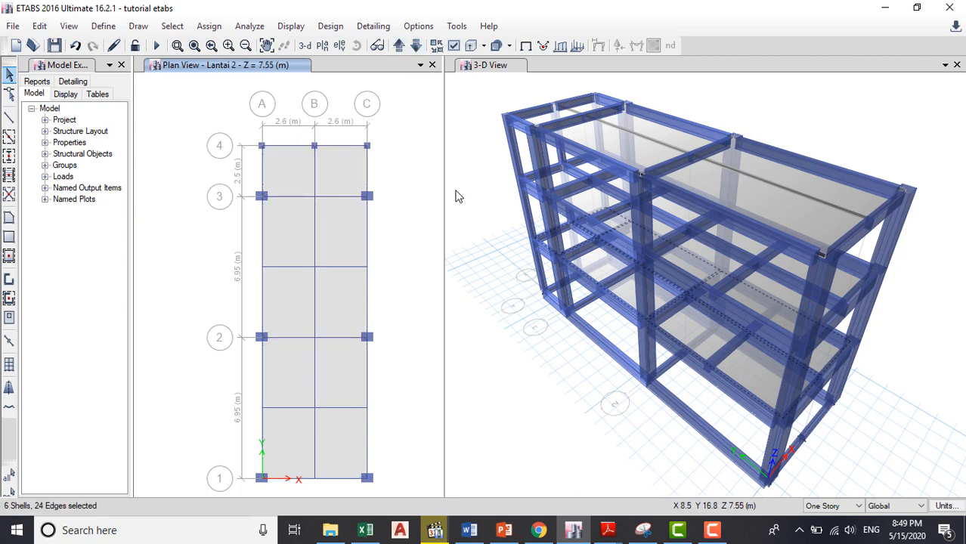
{"action": "left_click", "coordinate": [279, 164]}
{"action": "left_click", "coordinate": [333, 170]}
{"action": "left_click", "coordinate": [301, 226]}
{"action": "left_click", "coordinate": [337, 248]}
{"action": "left_click", "coordinate": [335, 394]}
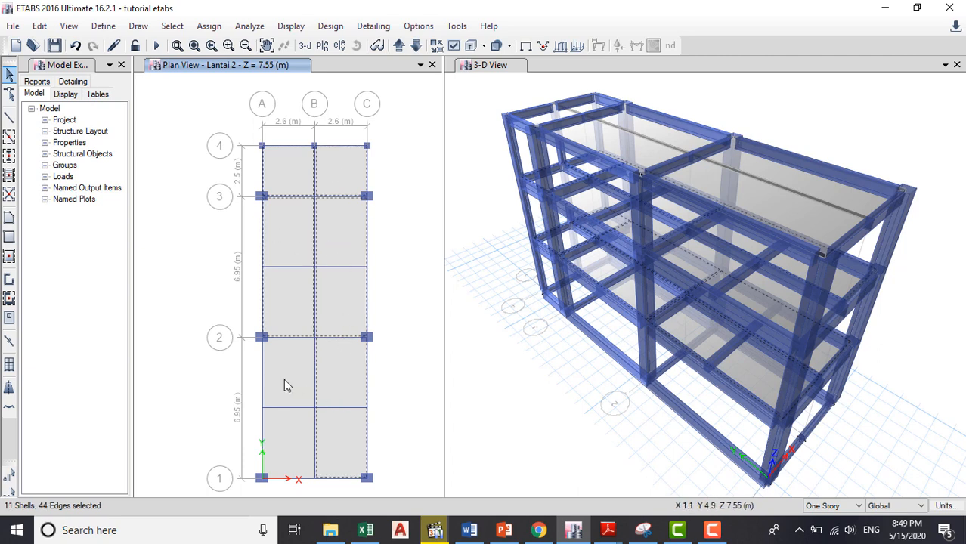
{"action": "left_click", "coordinate": [283, 379]}
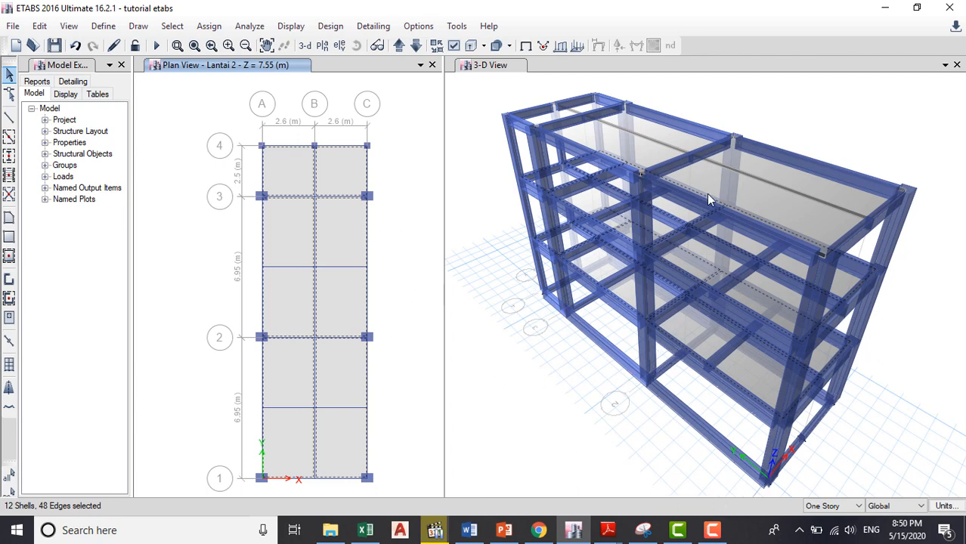
- Select the slabs by their slab section property PLAT 120
{"action": "left_click", "coordinate": [173, 26]}
{"action": "mouse_move", "coordinate": [270, 69]}
{"action": "mouse_move", "coordinate": [227, 46]}
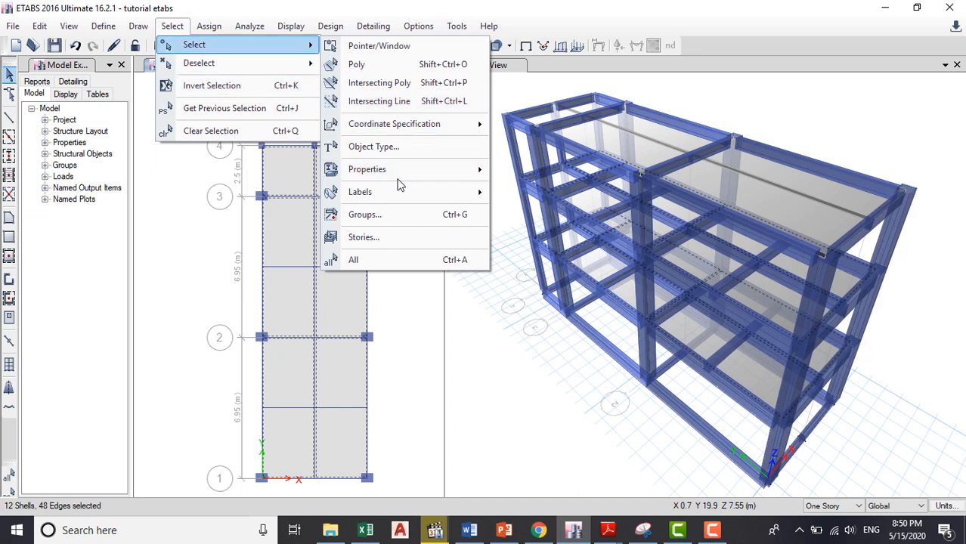
{"action": "mouse_move", "coordinate": [409, 172]}
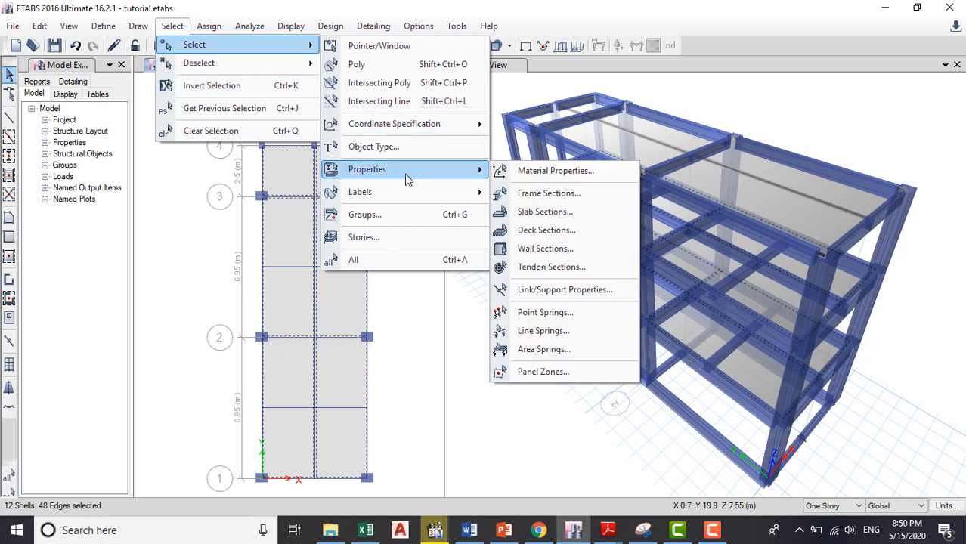
{"action": "left_click", "coordinate": [547, 216]}
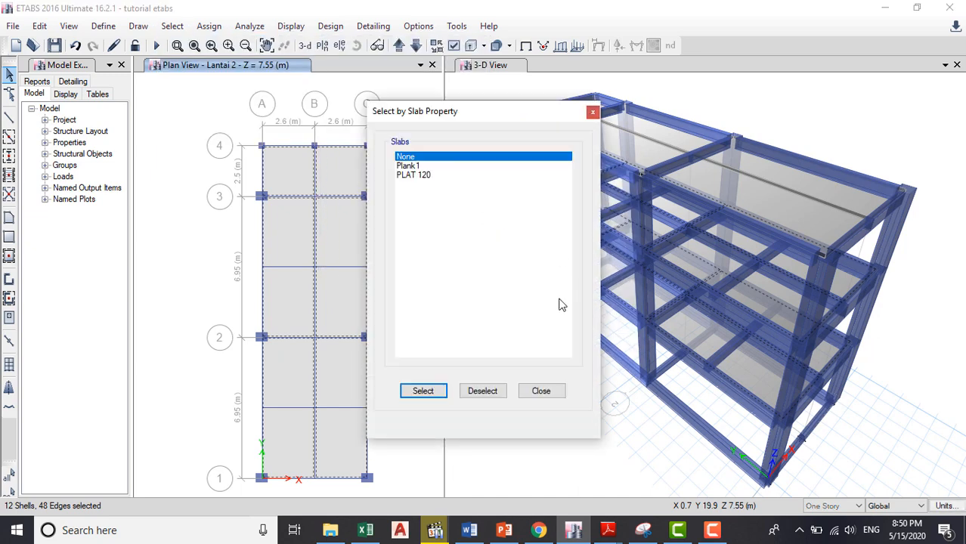
{"action": "left_click", "coordinate": [421, 174]}
{"action": "left_click", "coordinate": [422, 391]}
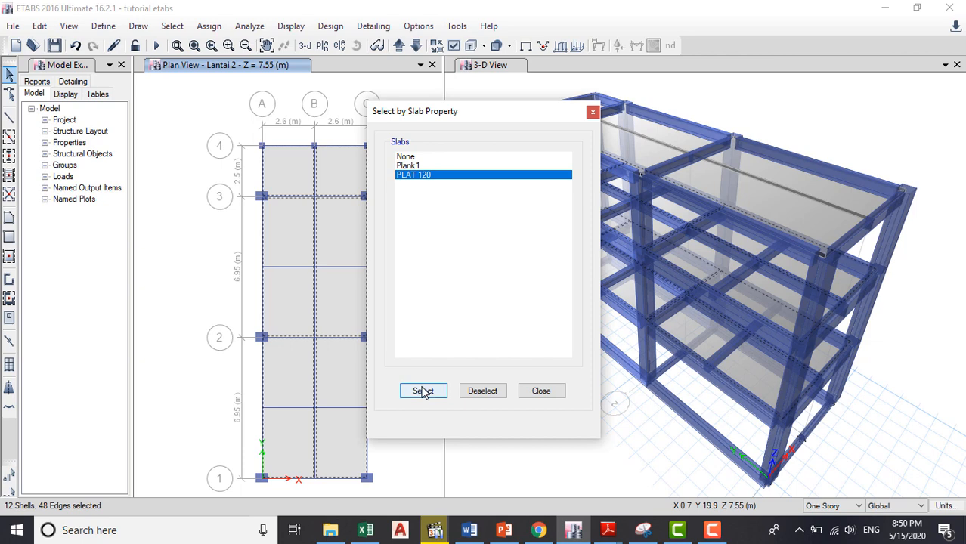
{"action": "left_click", "coordinate": [593, 113]}
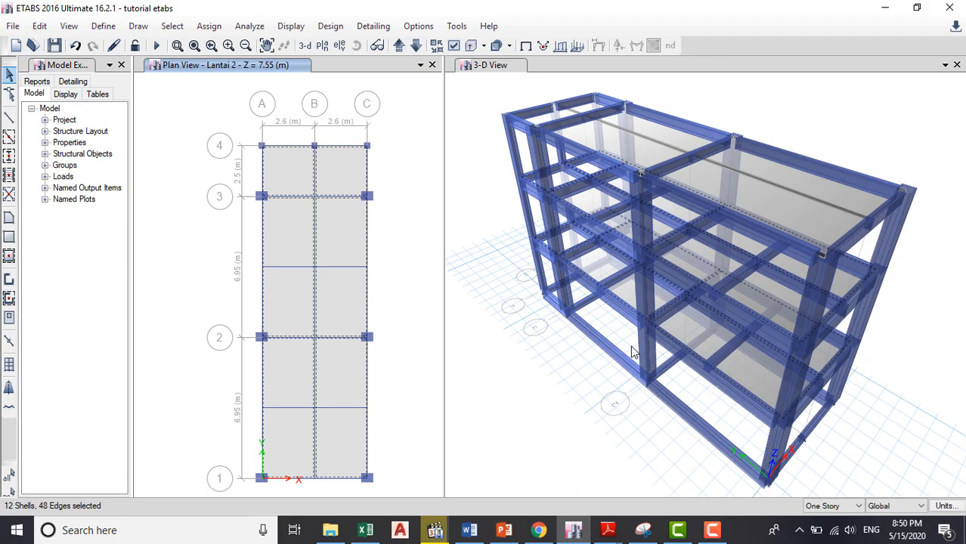
- Switch to the SRPMK workbook in Excel and highlight row 14, Beban Mati Finishing Lantai, in yellow on the SDL sheet
{"action": "mouse_move", "coordinate": [366, 530]}
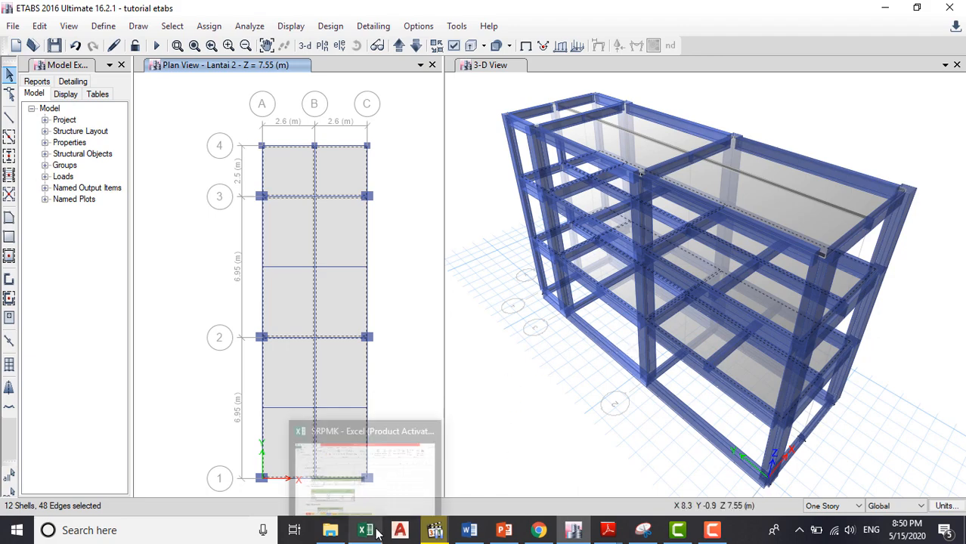
{"action": "left_click", "coordinate": [356, 476]}
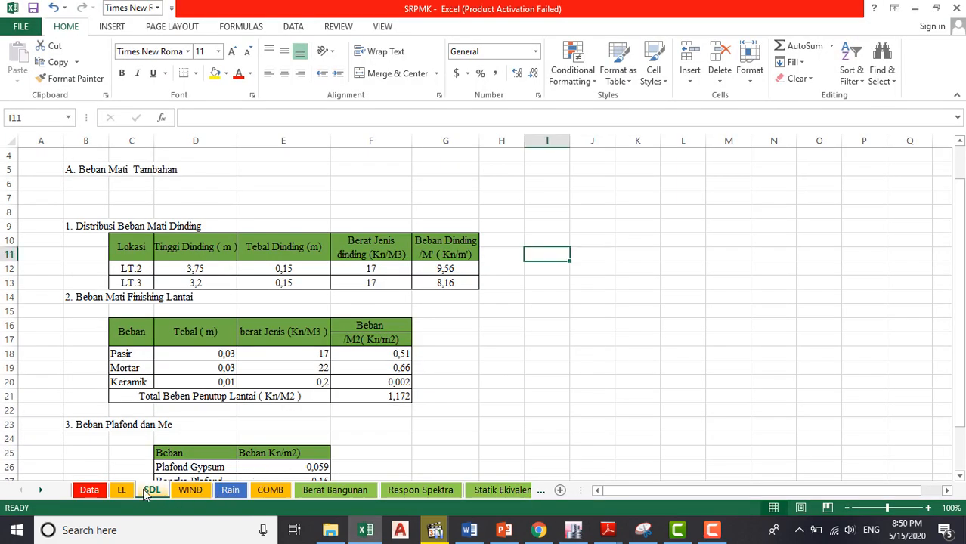
{"action": "left_click", "coordinate": [512, 409]}
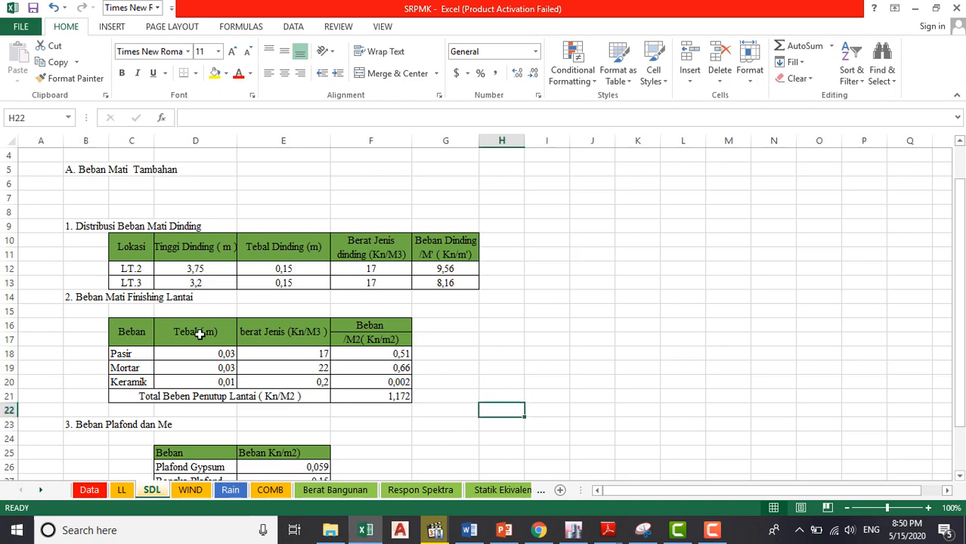
{"action": "scroll", "coordinate": [141, 277], "scroll_direction": "down", "scroll_amount": 1}
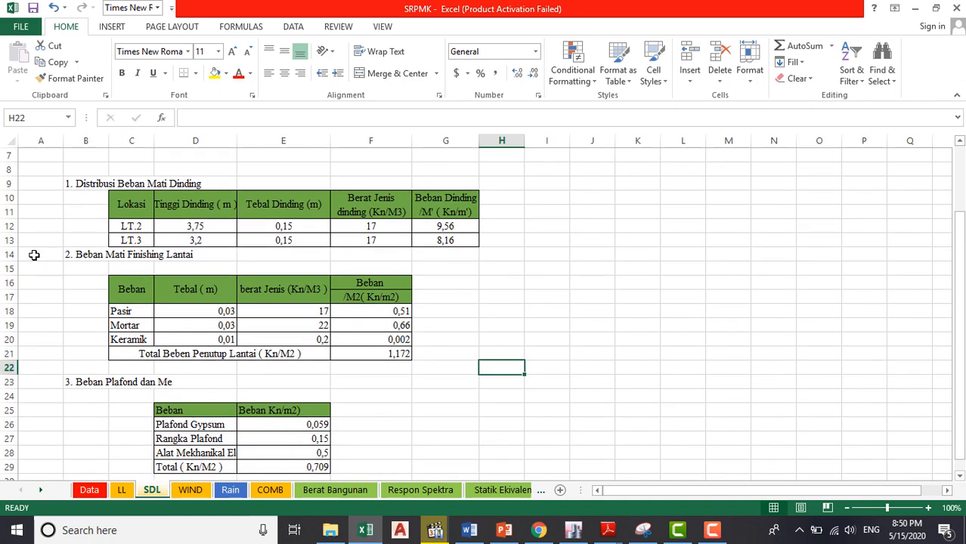
{"action": "left_click_drag", "start_coordinate": [48, 254], "coordinate": [98, 254]}
{"action": "left_click", "coordinate": [7, 255]}
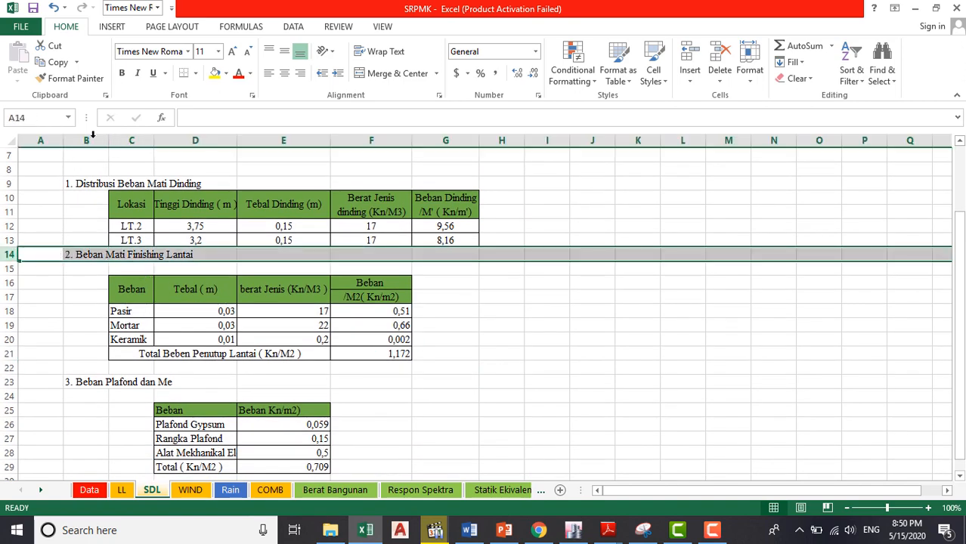
{"action": "left_click", "coordinate": [214, 73]}
{"action": "left_click", "coordinate": [528, 334]}
- Examine the floor finishing dead loads for Pasir, Mortar and Keramik and their total per square metre
{"action": "scroll", "coordinate": [219, 336], "scroll_direction": "down", "scroll_amount": 1}
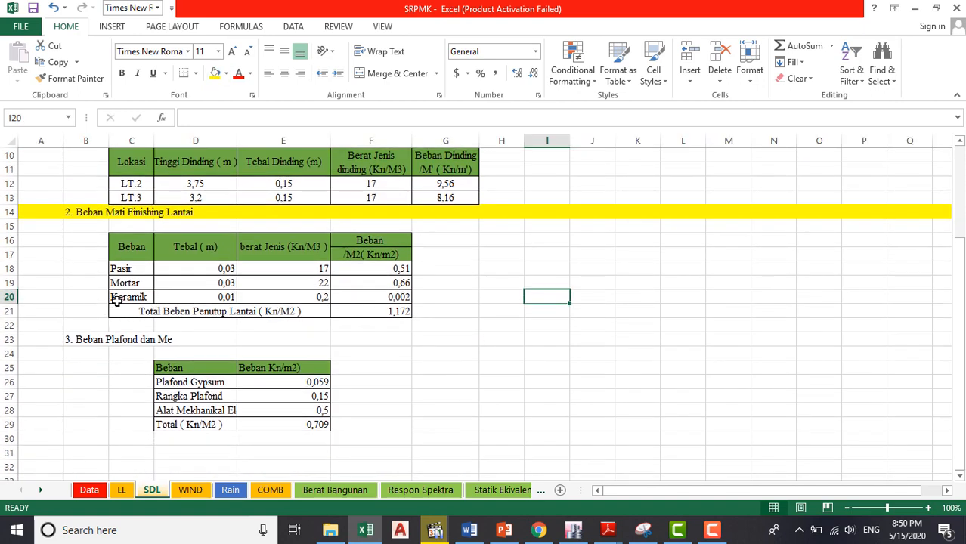
{"action": "left_click", "coordinate": [127, 269]}
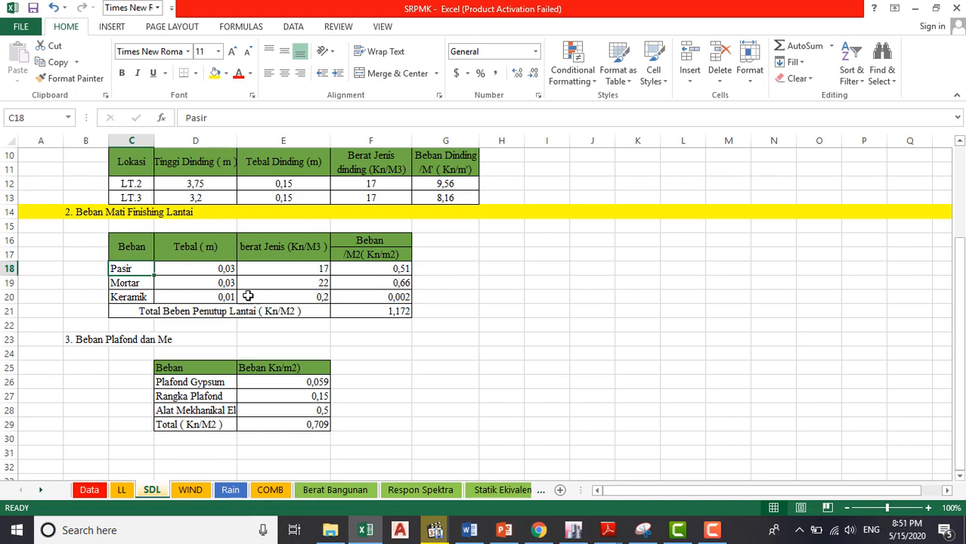
{"action": "left_click", "coordinate": [129, 285]}
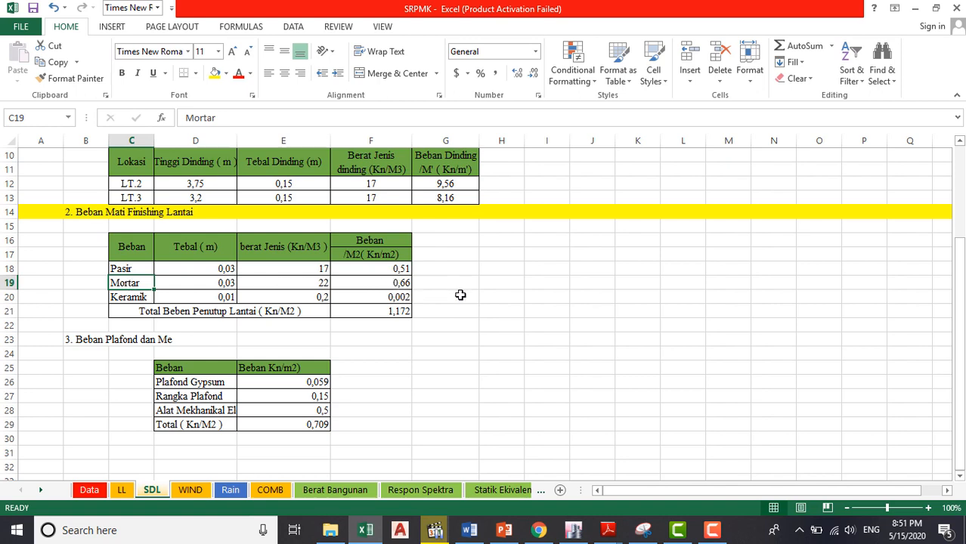
{"action": "left_click", "coordinate": [138, 300]}
{"action": "left_click", "coordinate": [385, 298]}
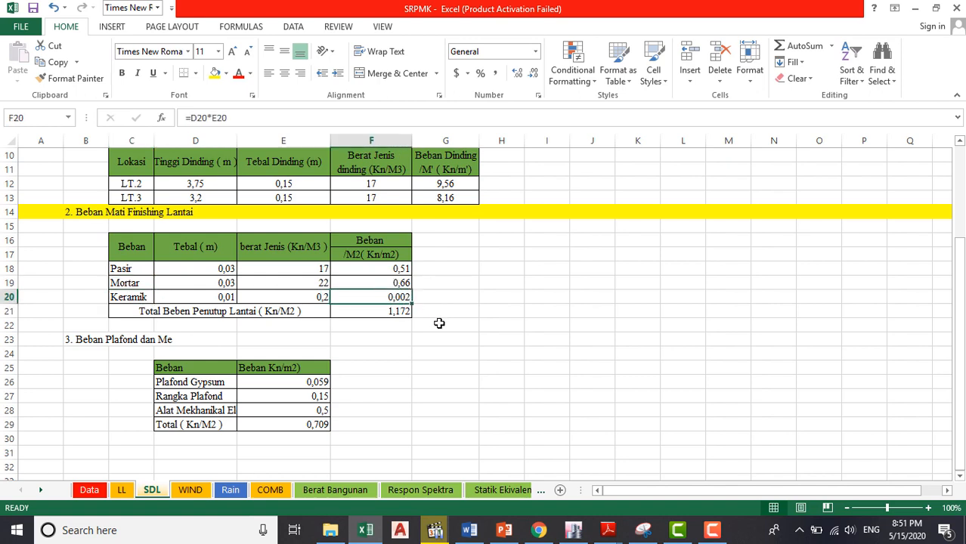
{"action": "left_click", "coordinate": [134, 313]}
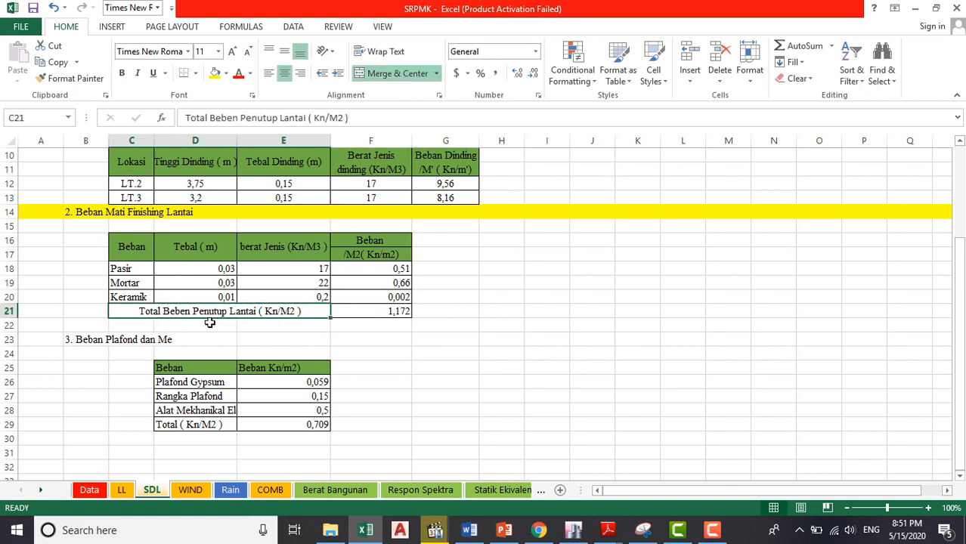
{"action": "left_click", "coordinate": [428, 338]}
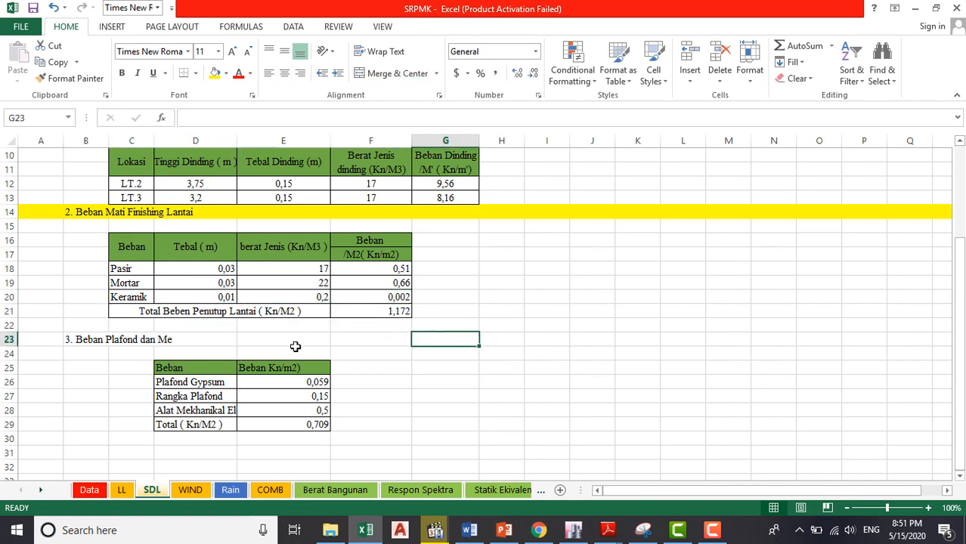
{"action": "left_click", "coordinate": [389, 313]}
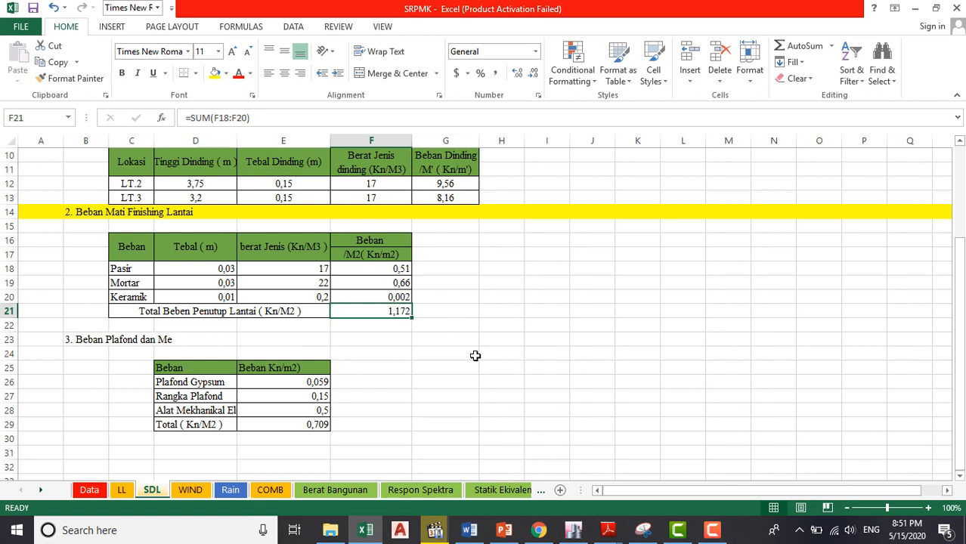
{"action": "left_click", "coordinate": [501, 383]}
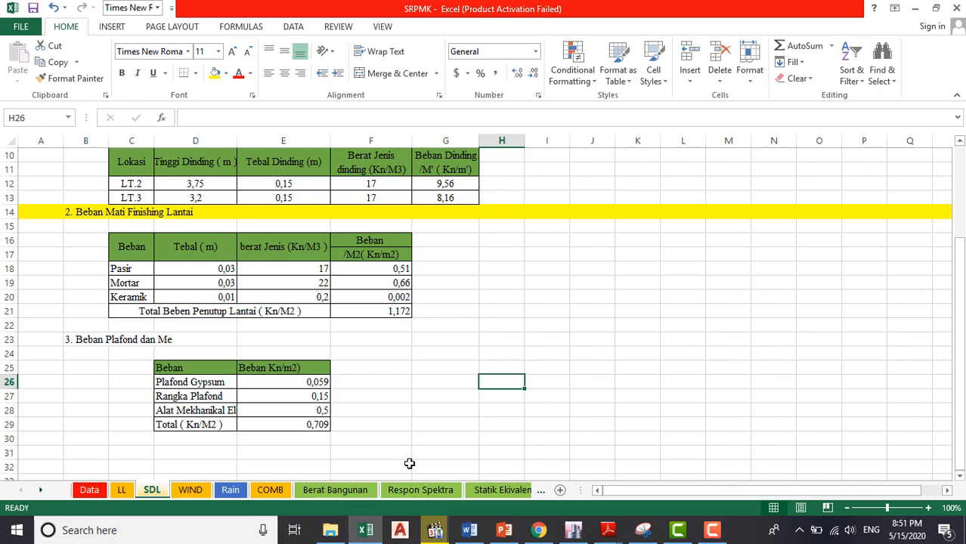
- Return to ETABS and start a uniform shell load assignment for the selected slabs with the Super Dead load pattern
{"action": "left_click", "coordinate": [574, 530]}
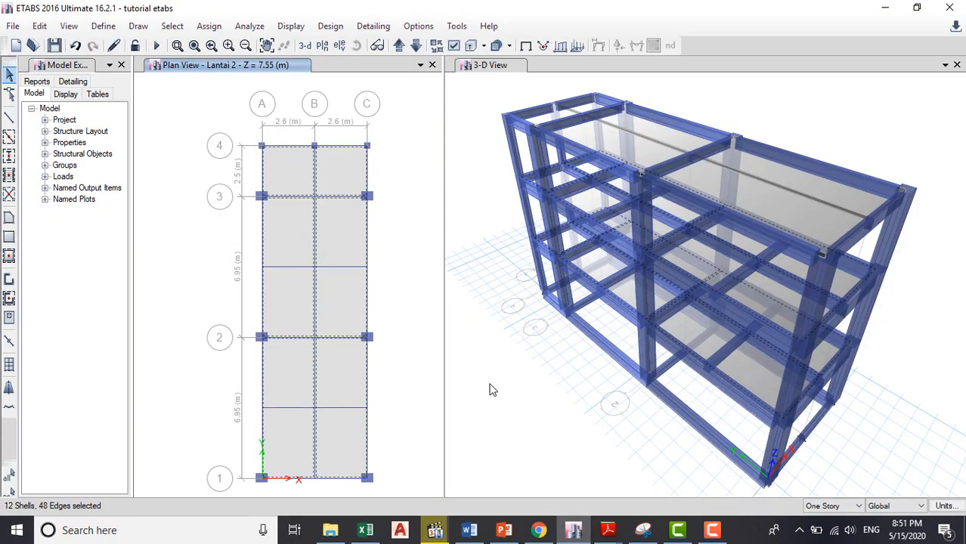
{"action": "left_click", "coordinate": [209, 27]}
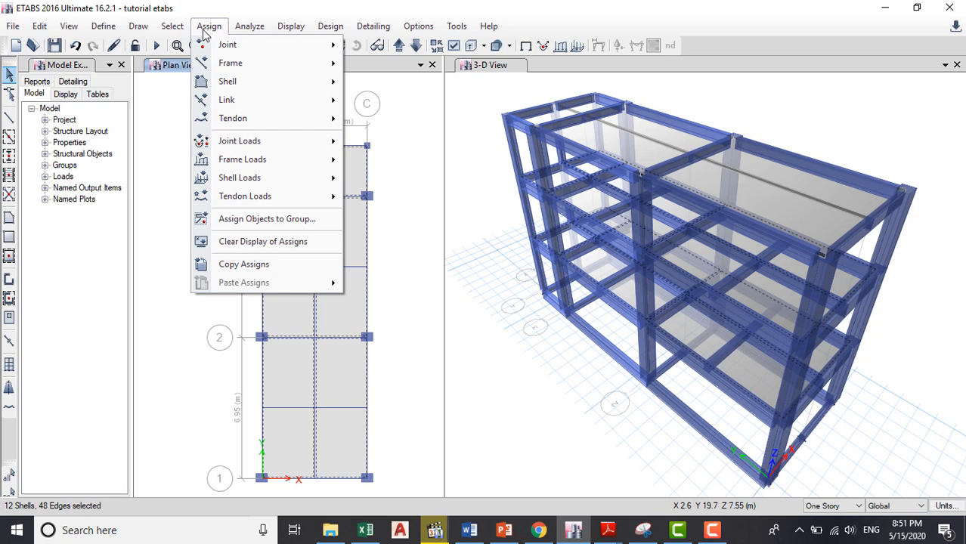
{"action": "mouse_move", "coordinate": [294, 181]}
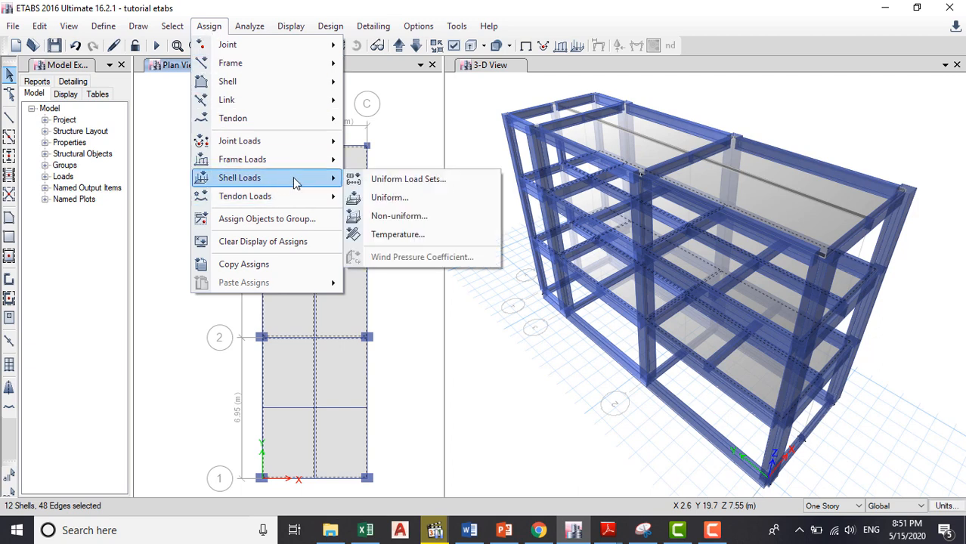
{"action": "left_click", "coordinate": [396, 201]}
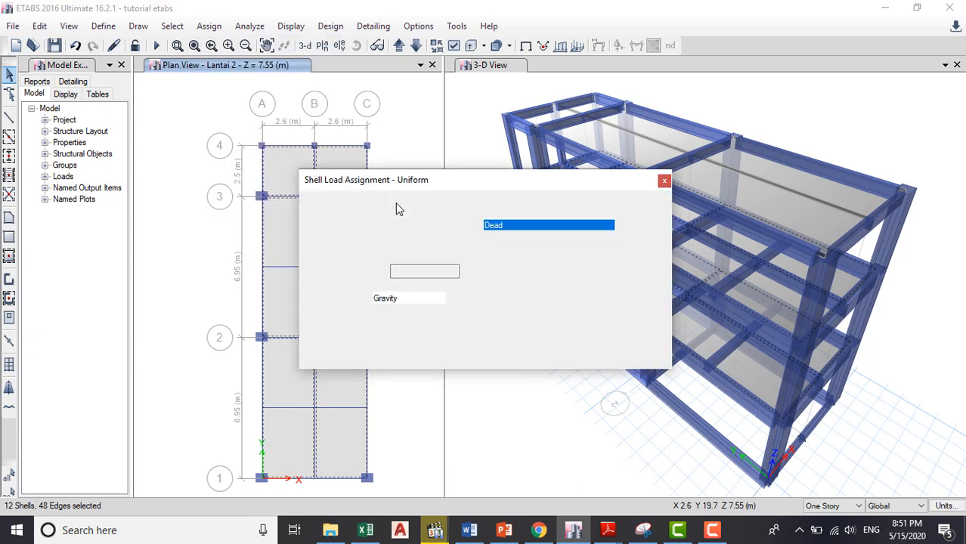
{"action": "left_click", "coordinate": [394, 298]}
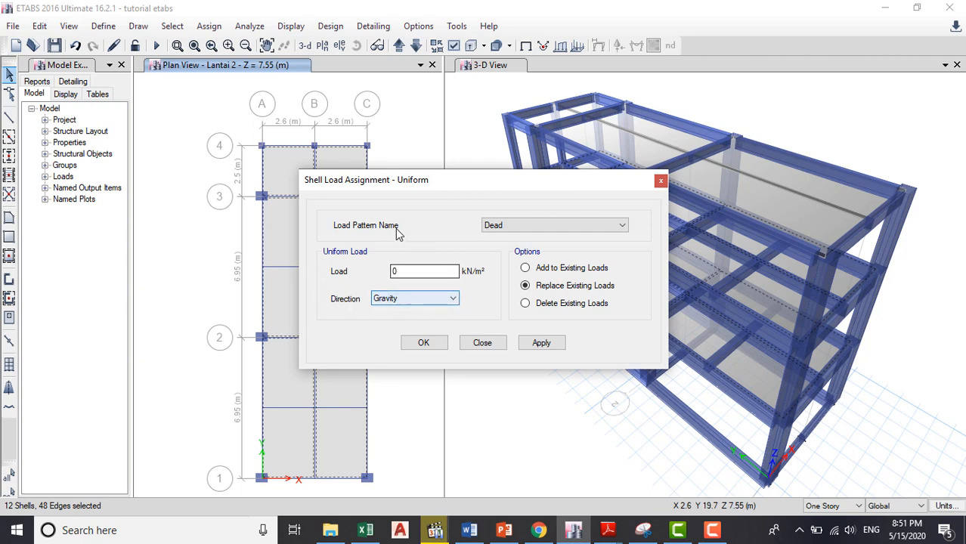
{"action": "left_click", "coordinate": [512, 225]}
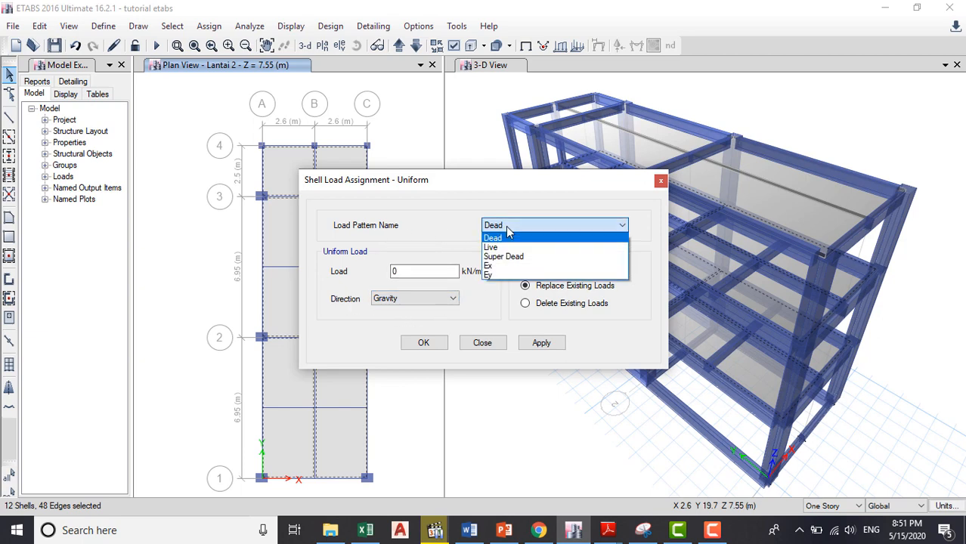
{"action": "left_click", "coordinate": [510, 254]}
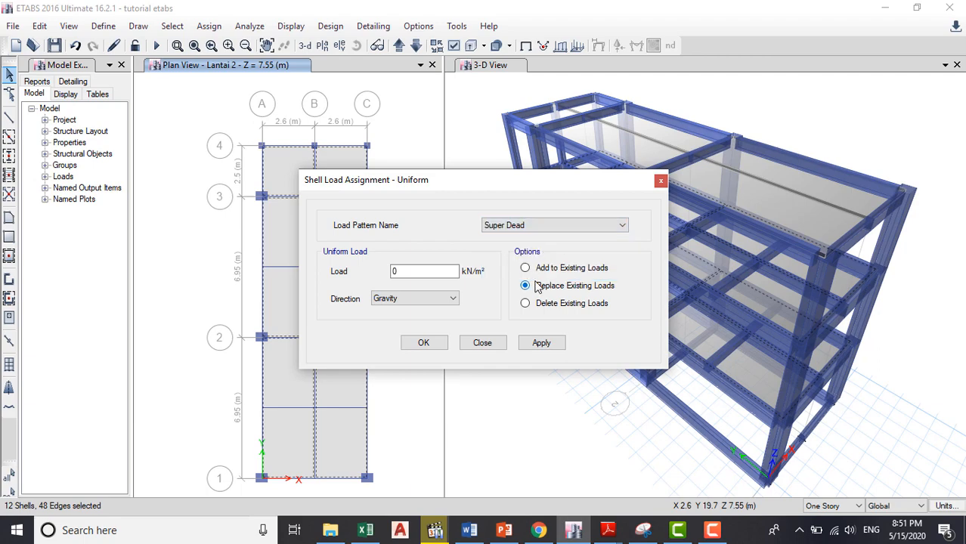
- Set the uniform load to 1.172 kN/m², the floor finishing total from the Excel sheet
{"action": "double_click", "coordinate": [396, 272]}
{"action": "left_click", "coordinate": [365, 530]}
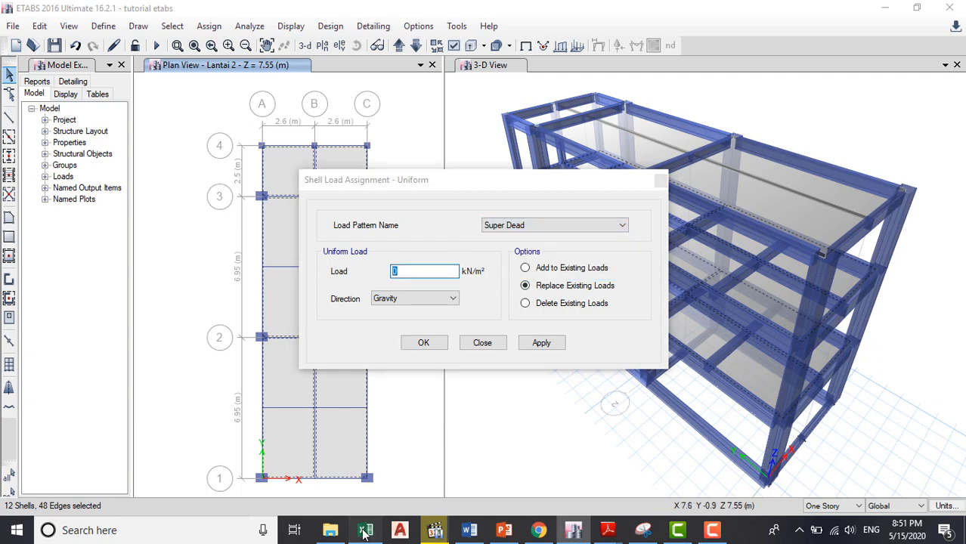
{"action": "left_click", "coordinate": [365, 530]}
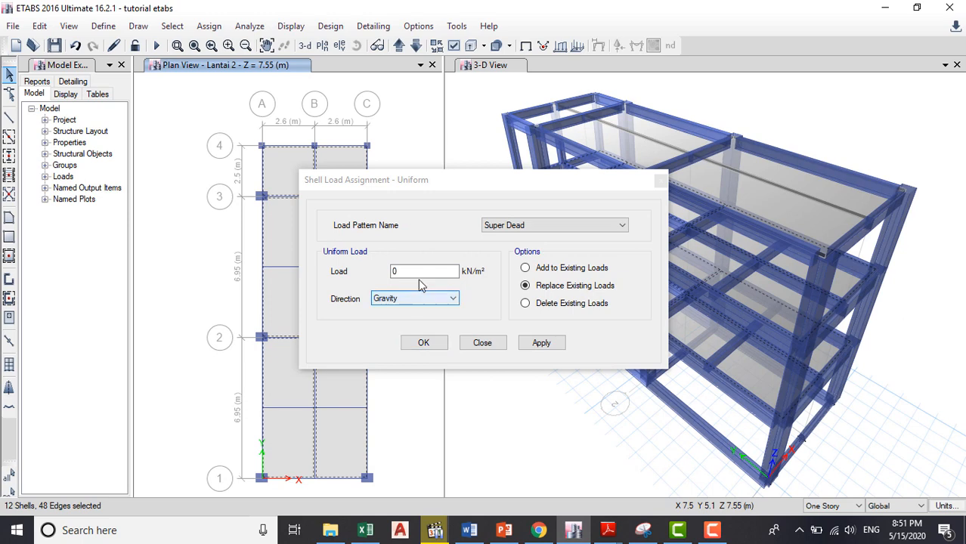
{"action": "left_click", "coordinate": [325, 270]}
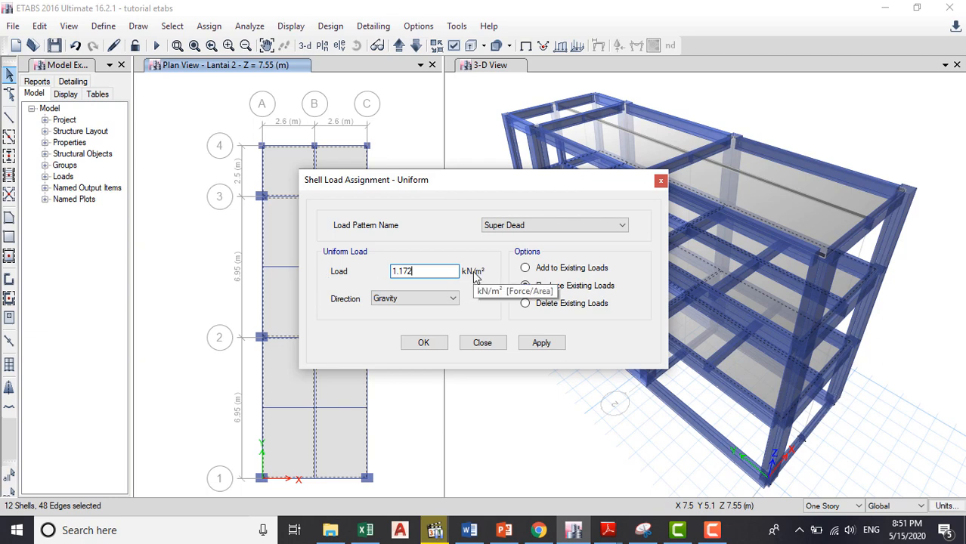
- Apply the 1.172 kN/m² Super Dead gravity load to the selected slabs, replacing existing loads, and finish the assignment
{"action": "left_click", "coordinate": [537, 344]}
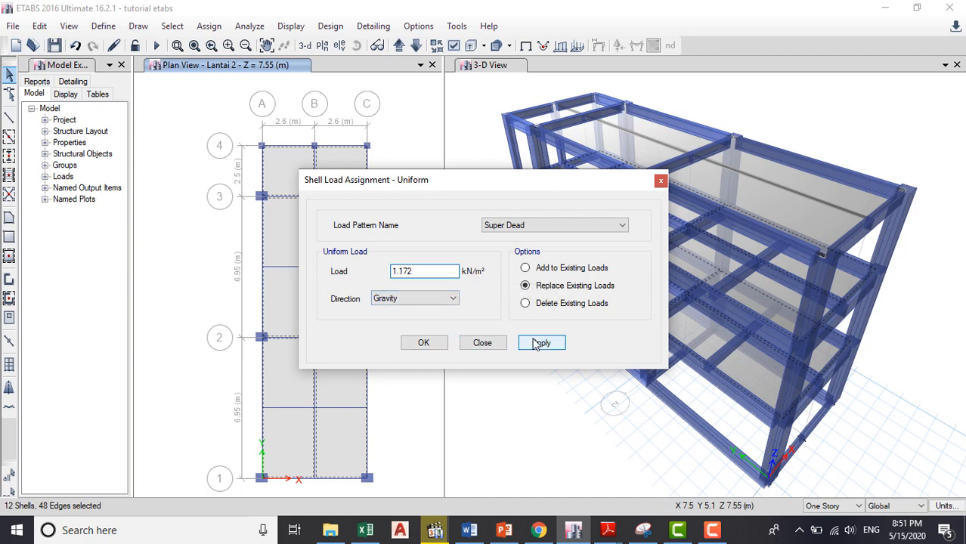
{"action": "left_click", "coordinate": [425, 345]}
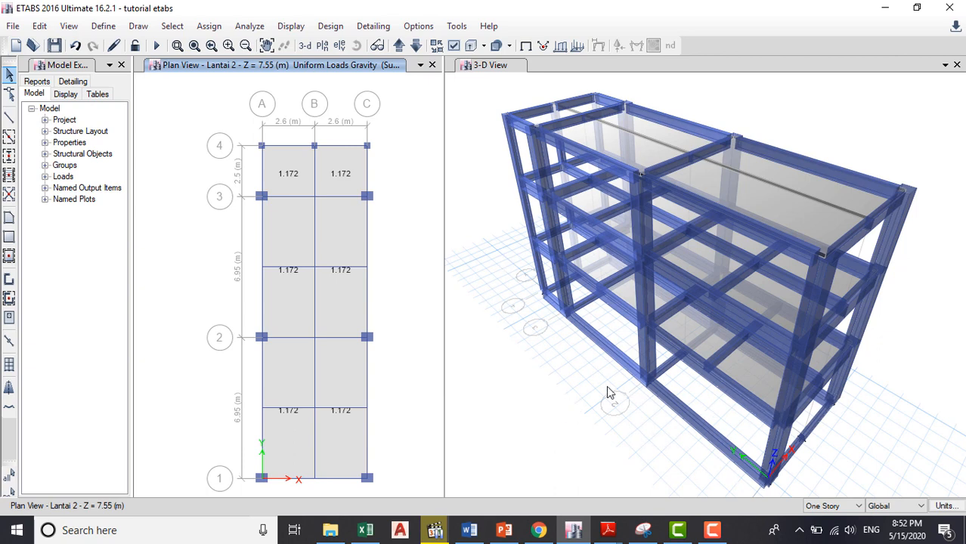
- Turn off the extruded display in the 3-D view and show the frame section labels on the model
{"action": "left_click", "coordinate": [554, 375]}
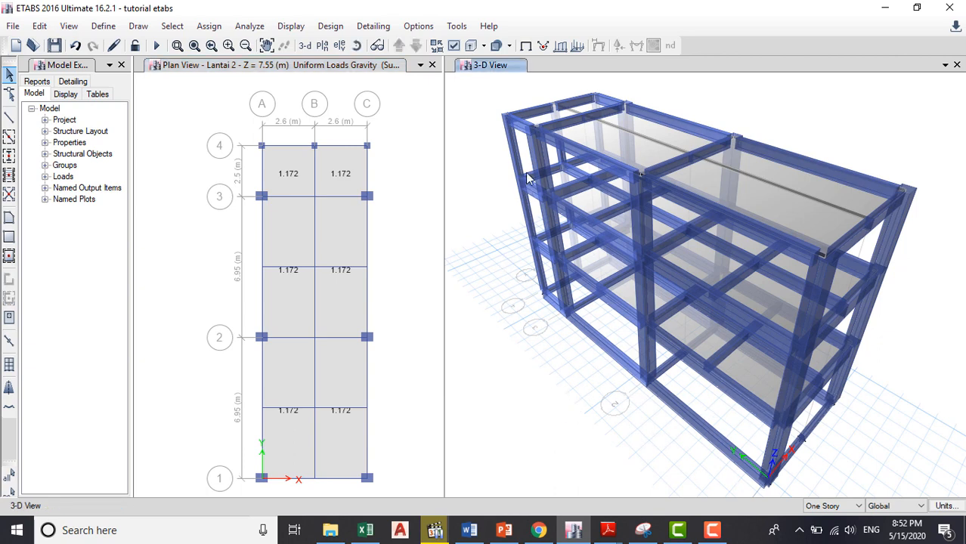
{"action": "left_click", "coordinate": [471, 46]}
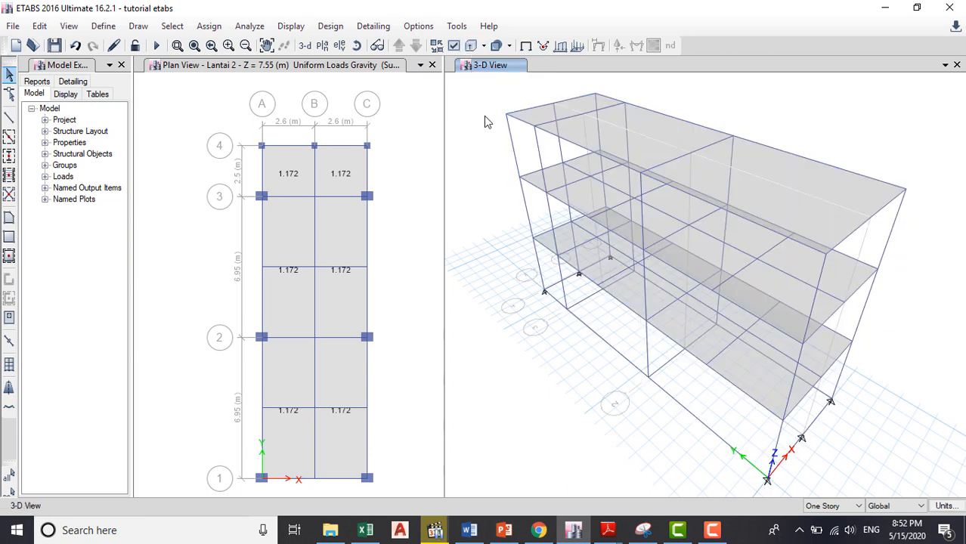
{"action": "left_click", "coordinate": [456, 47]}
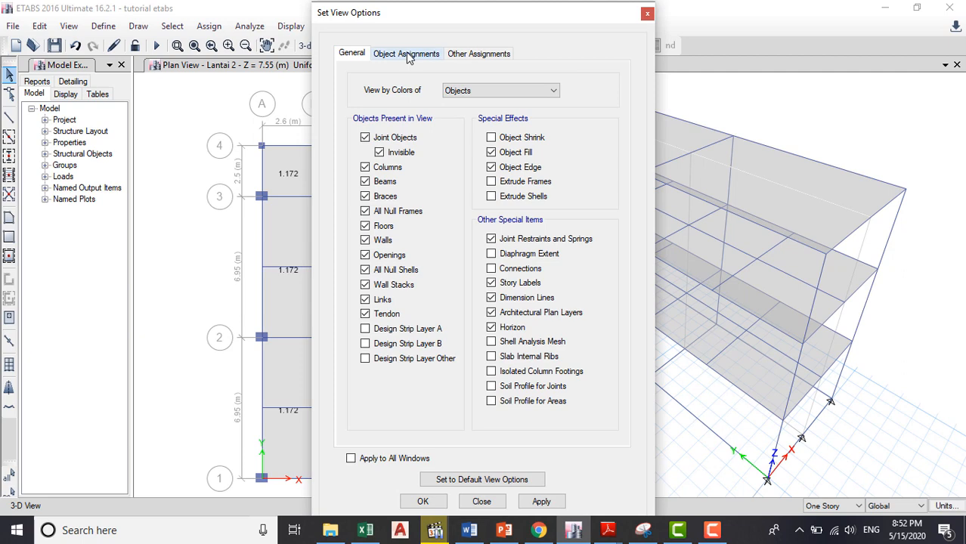
{"action": "left_click", "coordinate": [407, 54]}
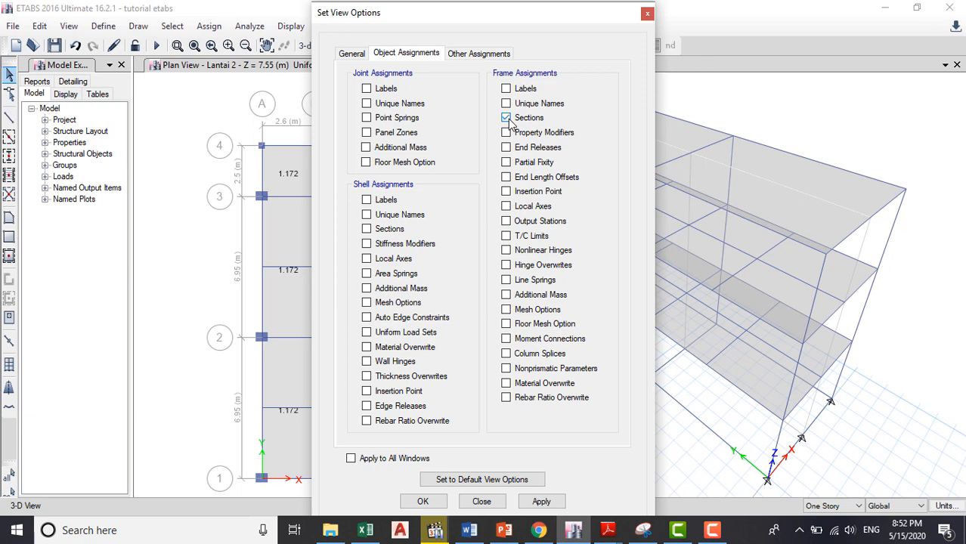
{"action": "left_click", "coordinate": [541, 502]}
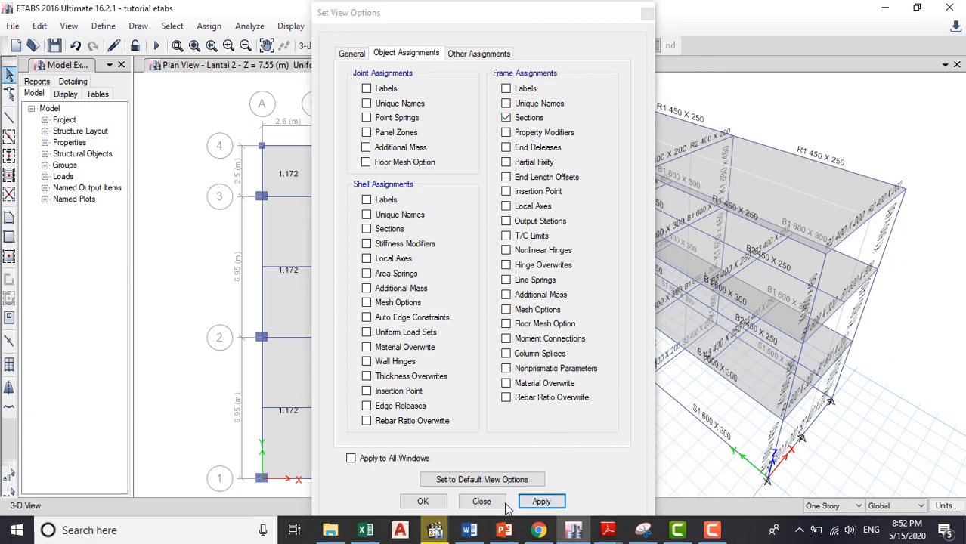
{"action": "left_click", "coordinate": [424, 503]}
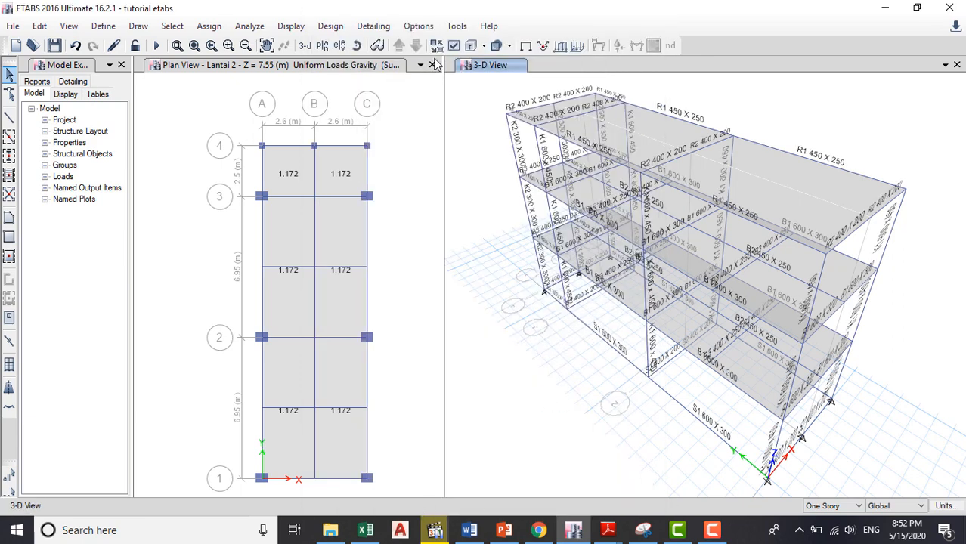
{"action": "left_click", "coordinate": [356, 46]}
{"action": "left_click_drag", "start_coordinate": [493, 404], "coordinate": [632, 391]}
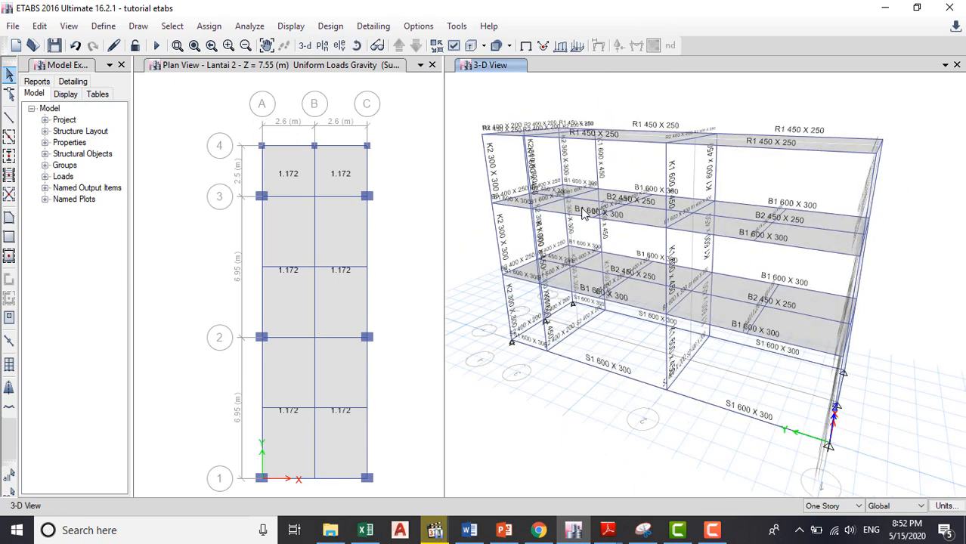
{"action": "left_click", "coordinate": [356, 46]}
{"action": "left_click_drag", "start_coordinate": [549, 392], "coordinate": [551, 416]}
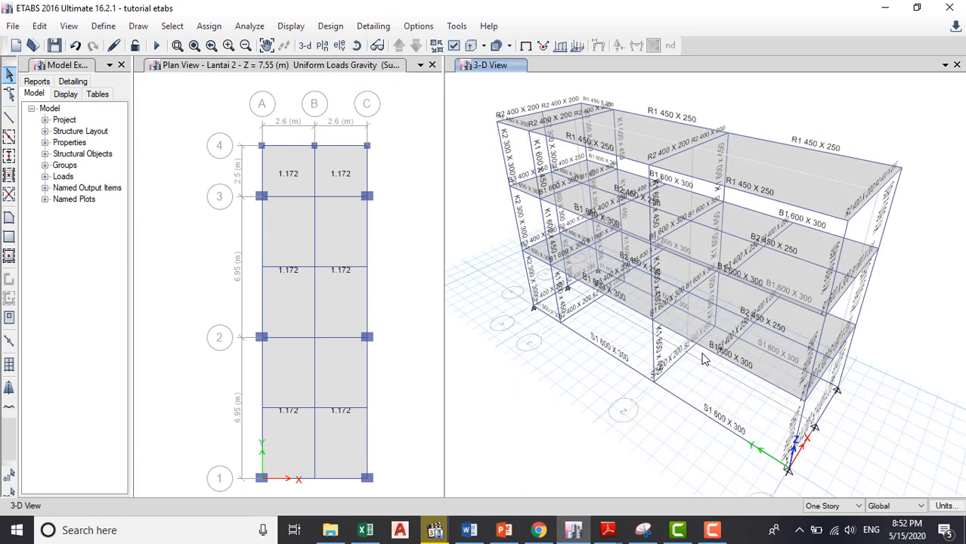
- Check the loads assigned to the Lantai 2 slab between grids B–C and 2–3, then clear the selection
{"action": "left_click", "coordinate": [339, 282]}
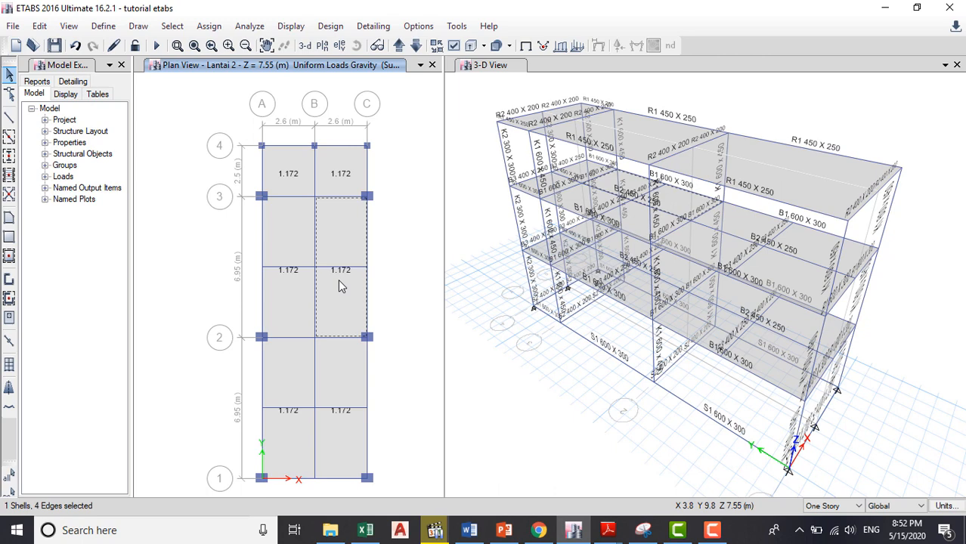
{"action": "right_click", "coordinate": [338, 281]}
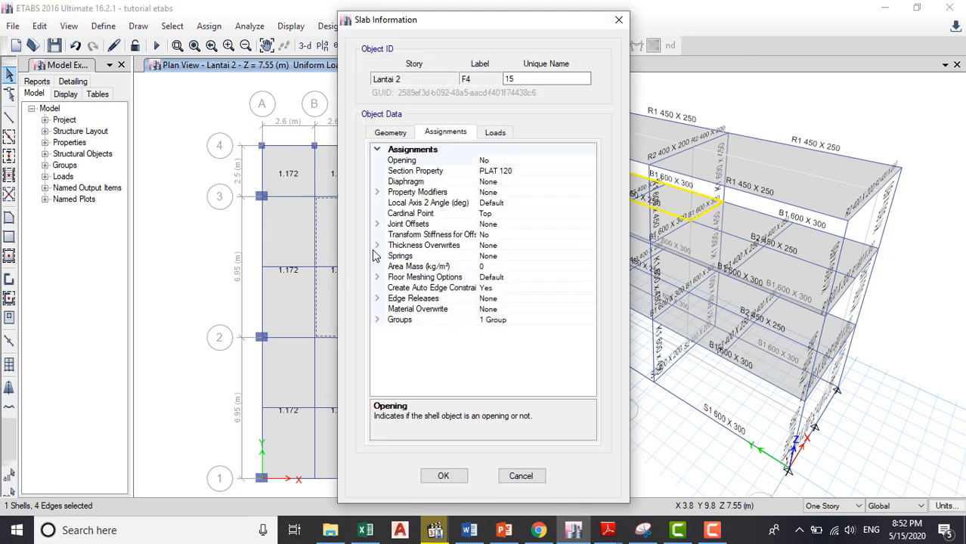
{"action": "left_click", "coordinate": [495, 133]}
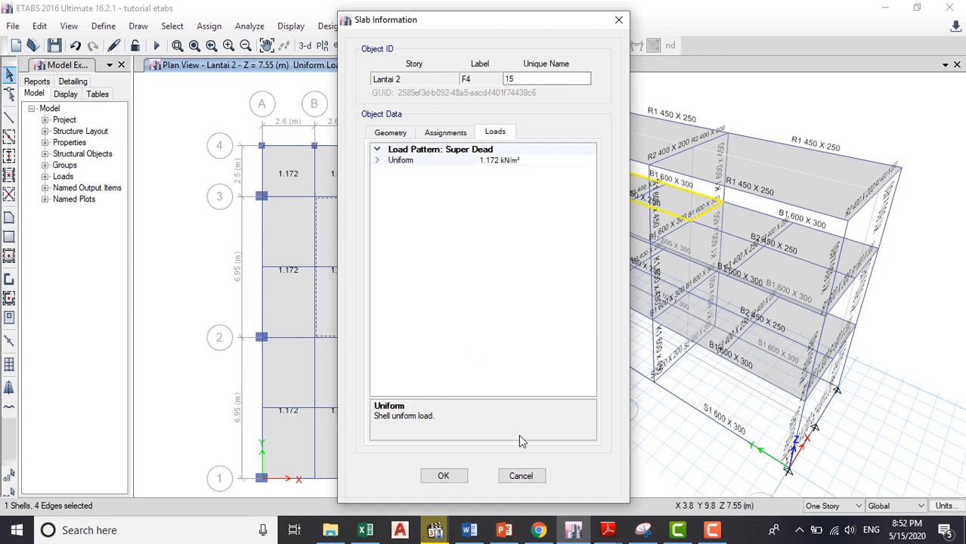
{"action": "left_click", "coordinate": [521, 476]}
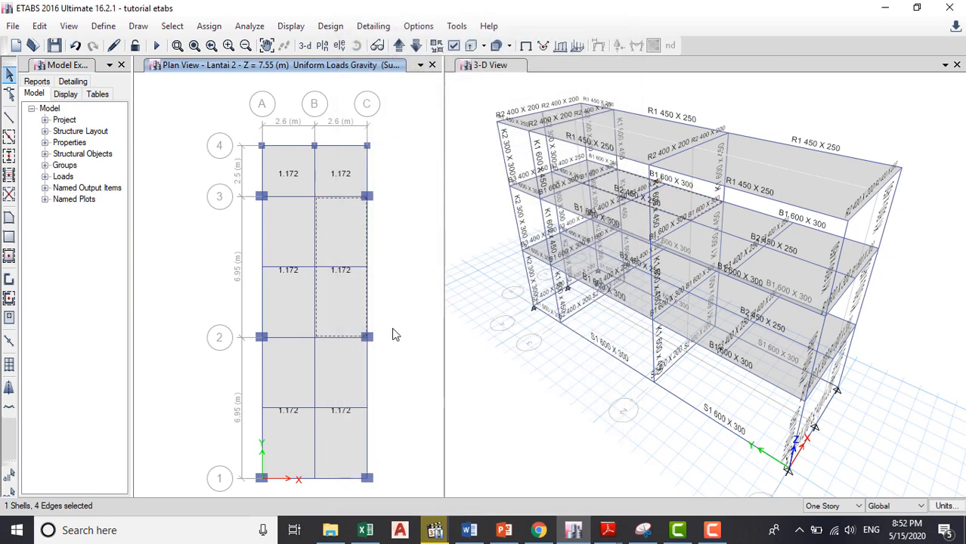
{"action": "left_click", "coordinate": [353, 272]}
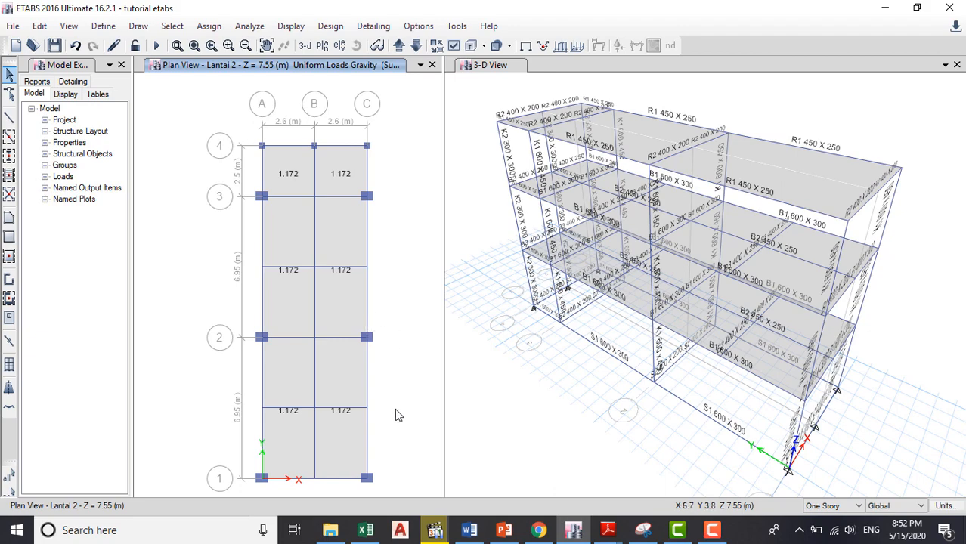
- Switch to the Excel workbook and examine the Plafond Gypsum, Rangka Plafond and Alat Mekhanikal Elektrikal loads and their total
{"action": "left_click", "coordinate": [366, 530]}
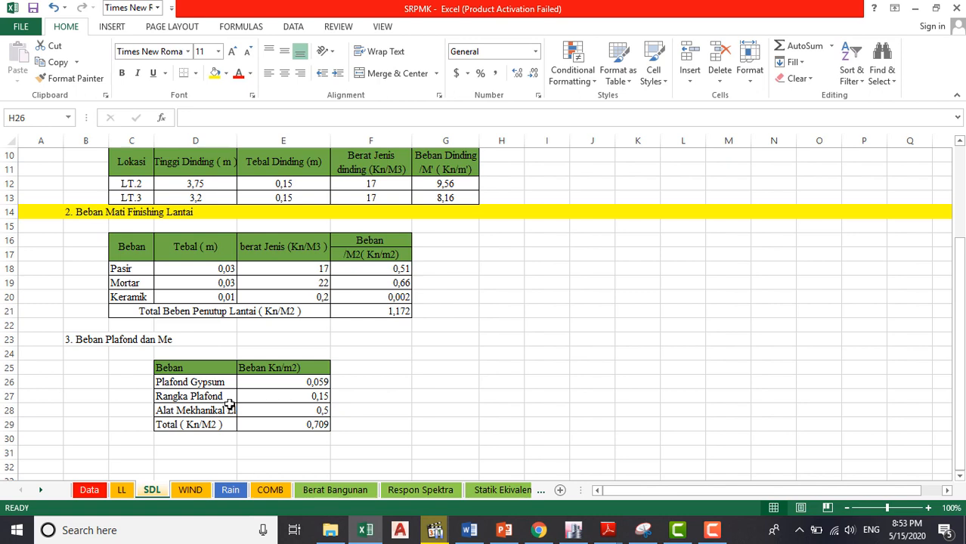
{"action": "left_click", "coordinate": [281, 384]}
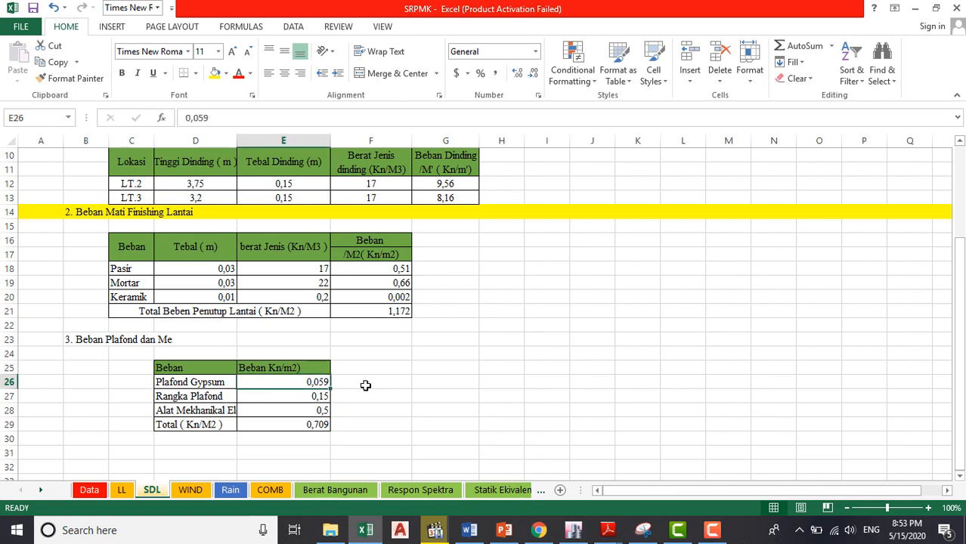
{"action": "left_click", "coordinate": [428, 380]}
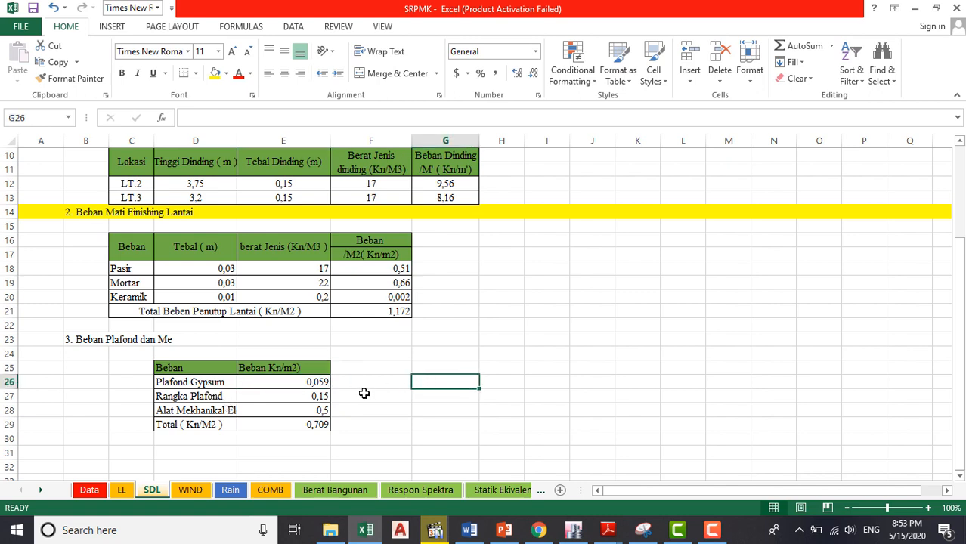
{"action": "left_click", "coordinate": [206, 398]}
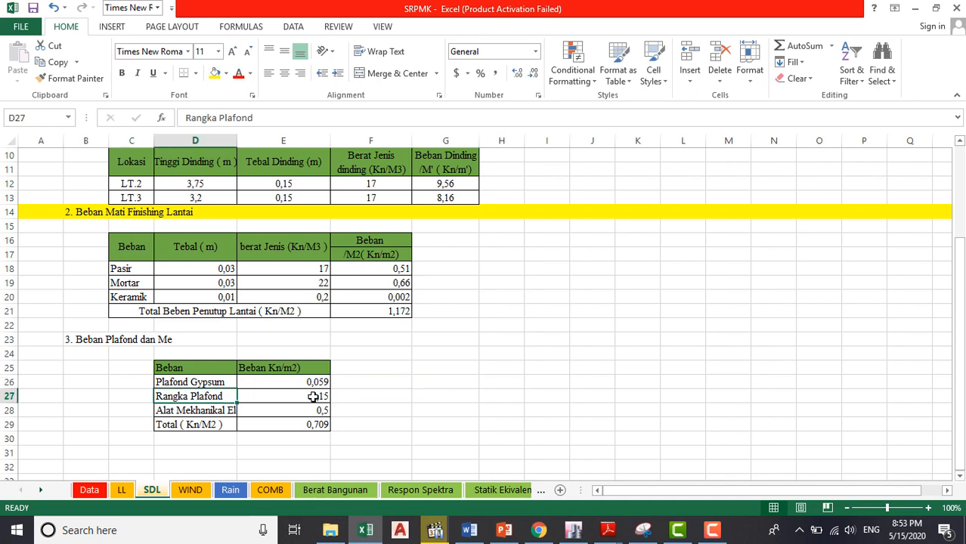
{"action": "left_click", "coordinate": [235, 416]}
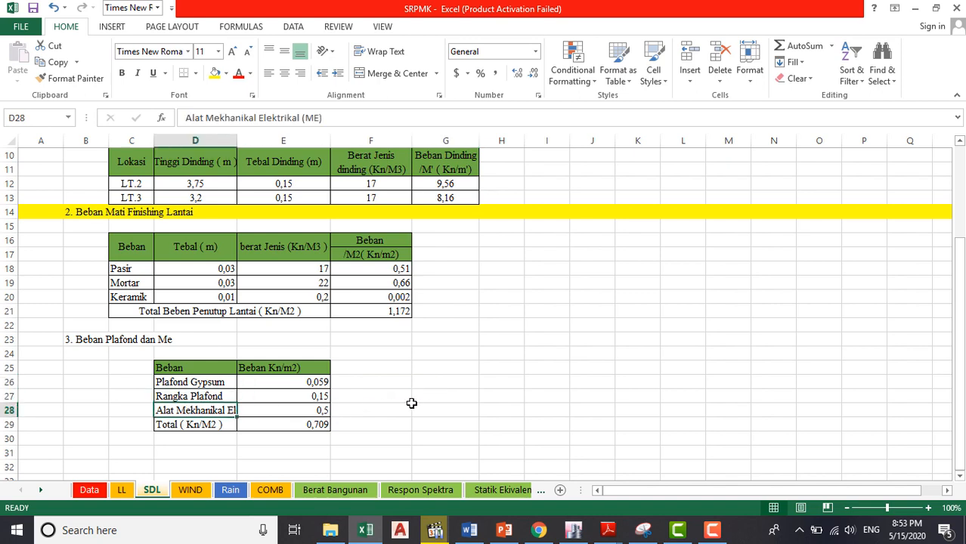
{"action": "left_click", "coordinate": [302, 424]}
{"action": "left_click", "coordinate": [437, 409]}
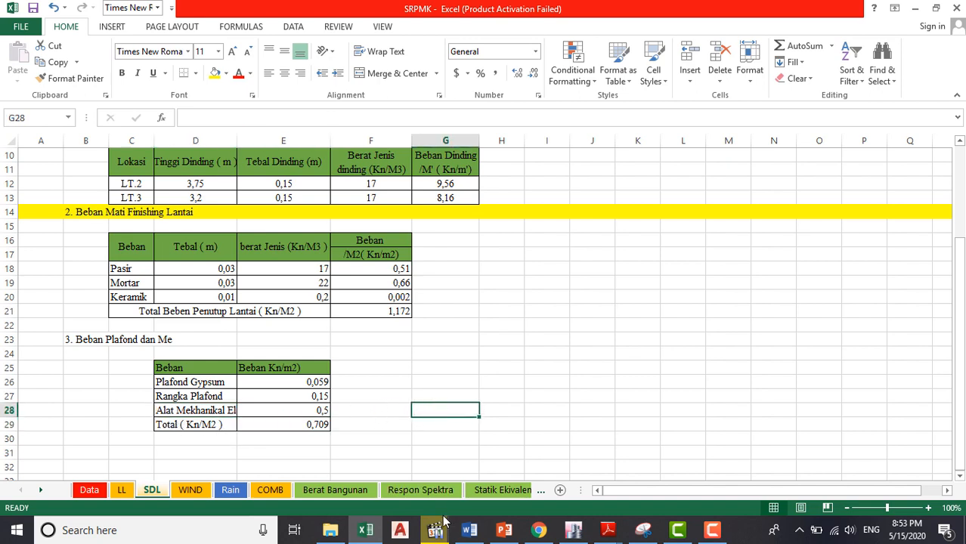
- Return to ETABS and try to assign a 0.079 kN/m² uniform Super Dead shell load with the Add to Existing Loads option
{"action": "left_click", "coordinate": [579, 532]}
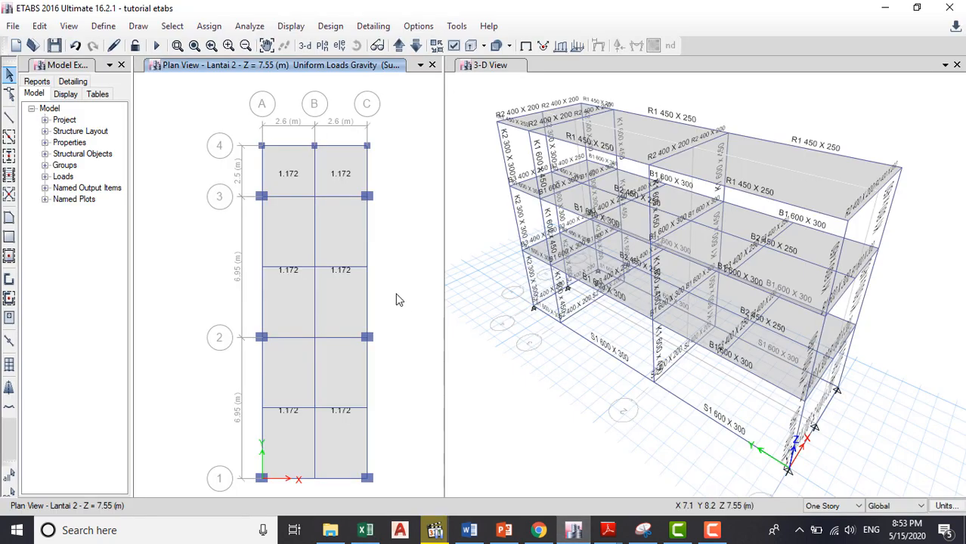
{"action": "left_click", "coordinate": [208, 26]}
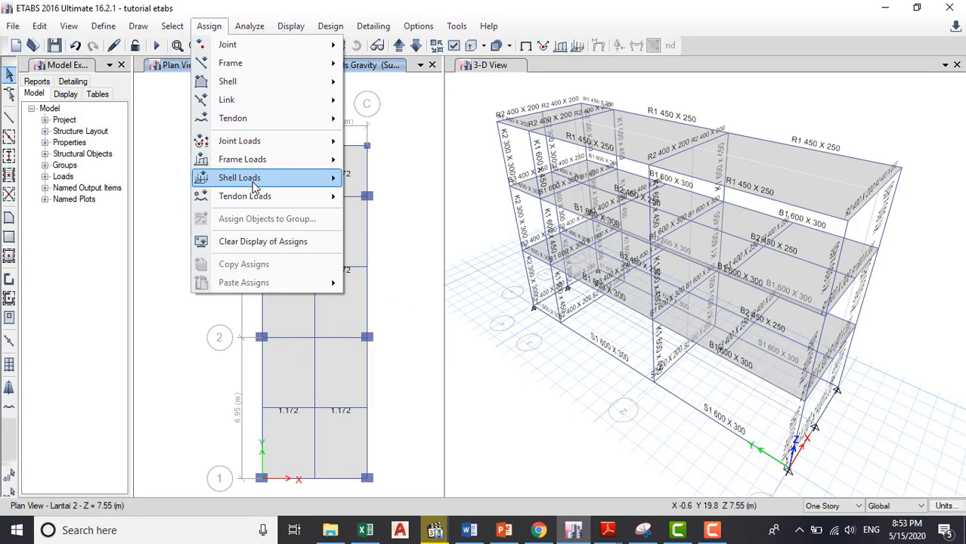
{"action": "mouse_move", "coordinate": [254, 188]}
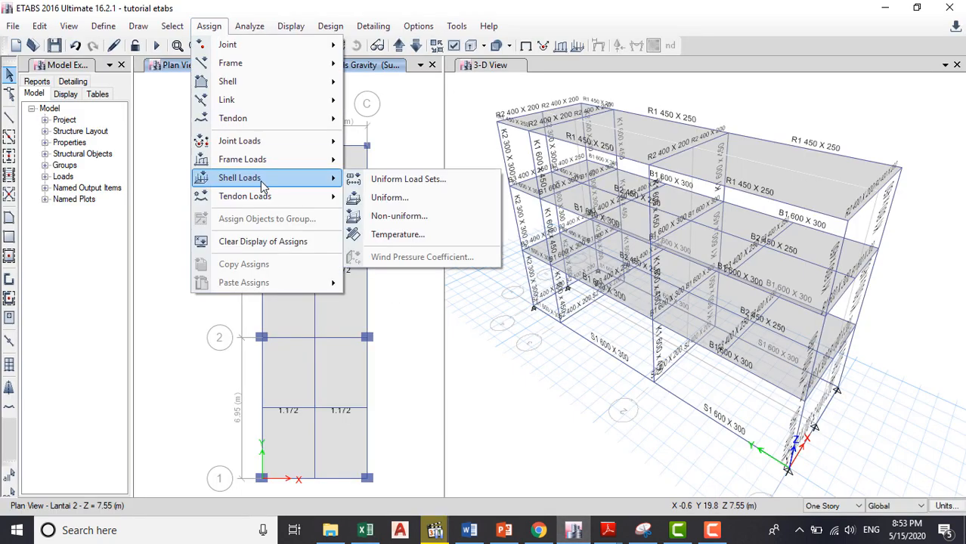
{"action": "left_click", "coordinate": [378, 197]}
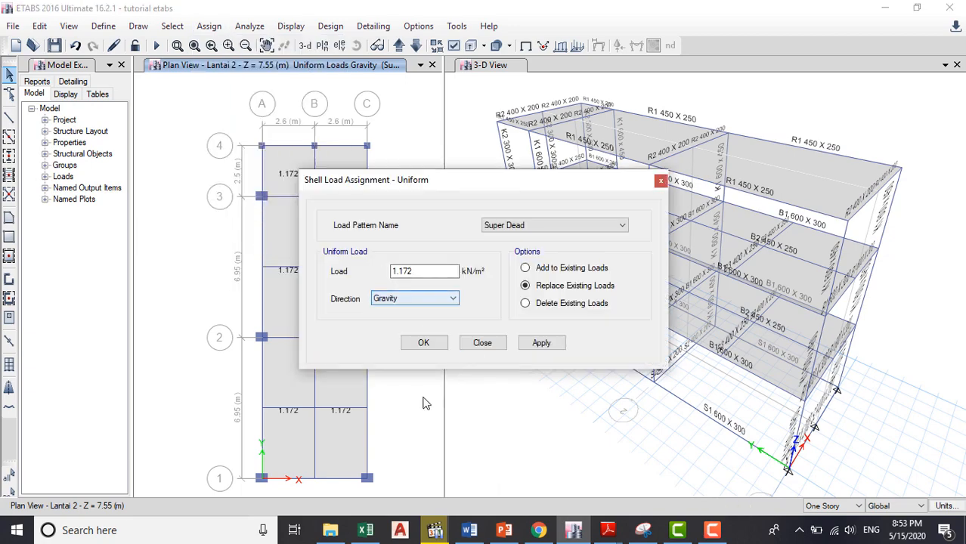
{"action": "left_click", "coordinate": [378, 531]}
{"action": "left_click", "coordinate": [381, 533]}
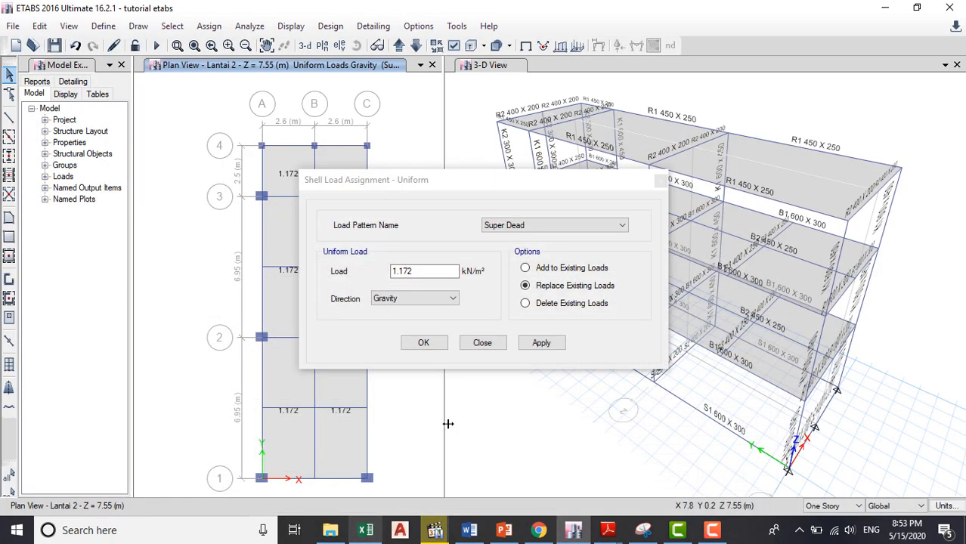
{"action": "left_click", "coordinate": [348, 276]}
{"action": "type", "text": "0.079"}
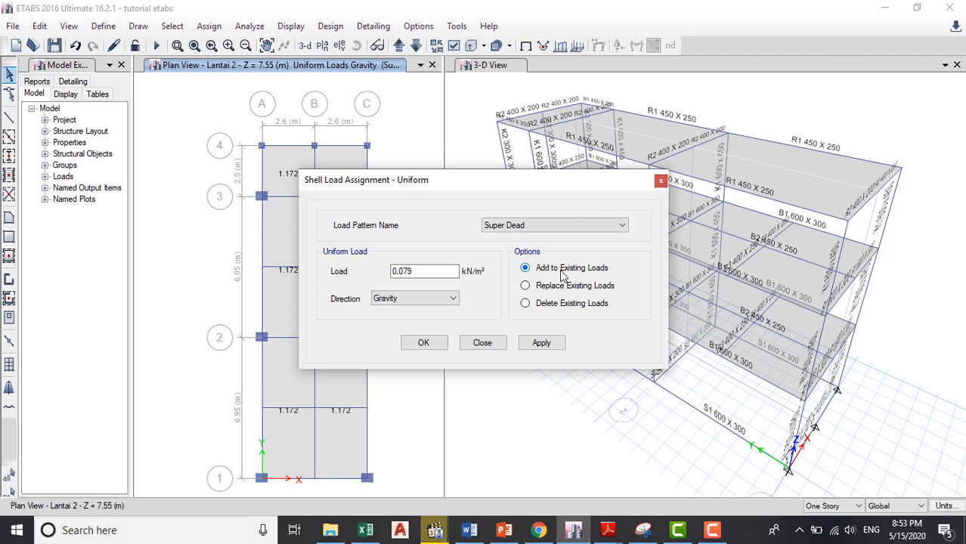
{"action": "left_click", "coordinate": [541, 345]}
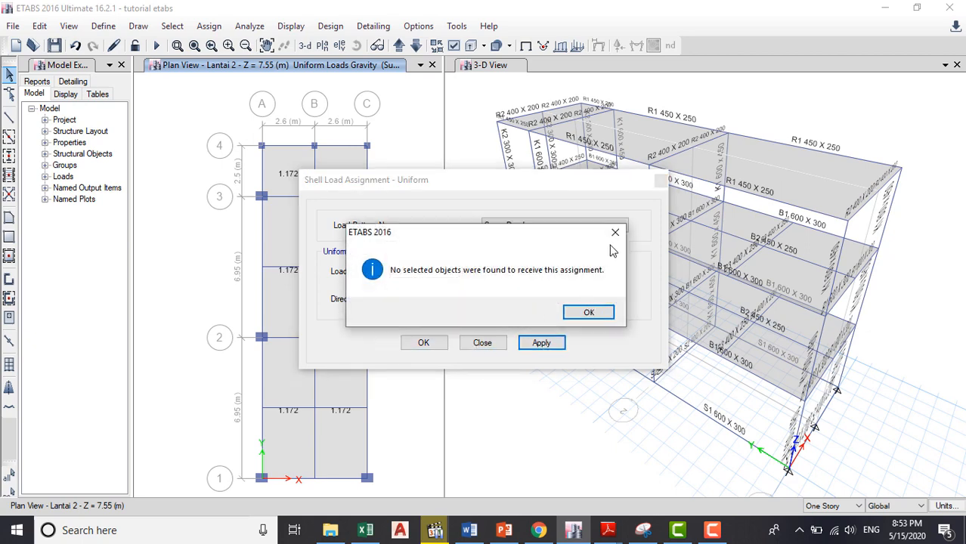
{"action": "left_click", "coordinate": [609, 313]}
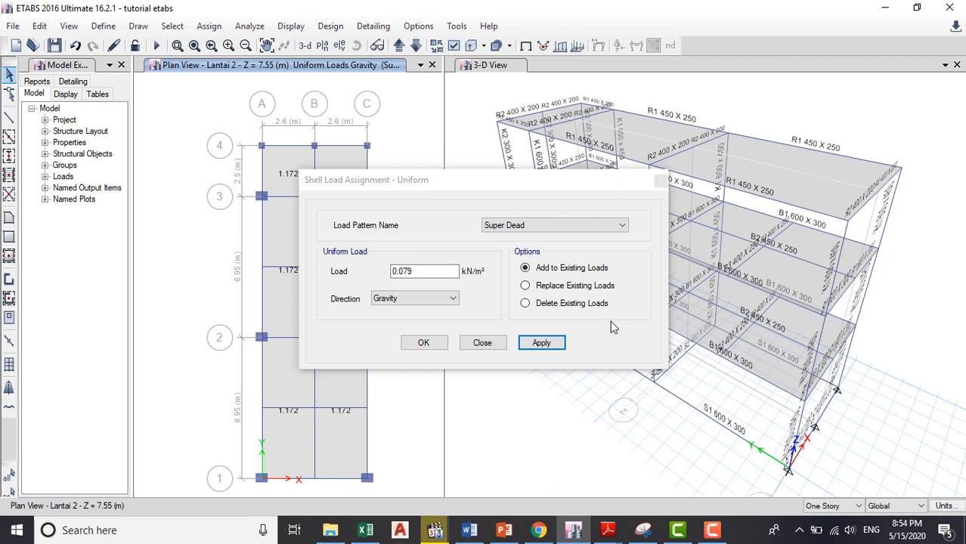
{"action": "left_click", "coordinate": [425, 346]}
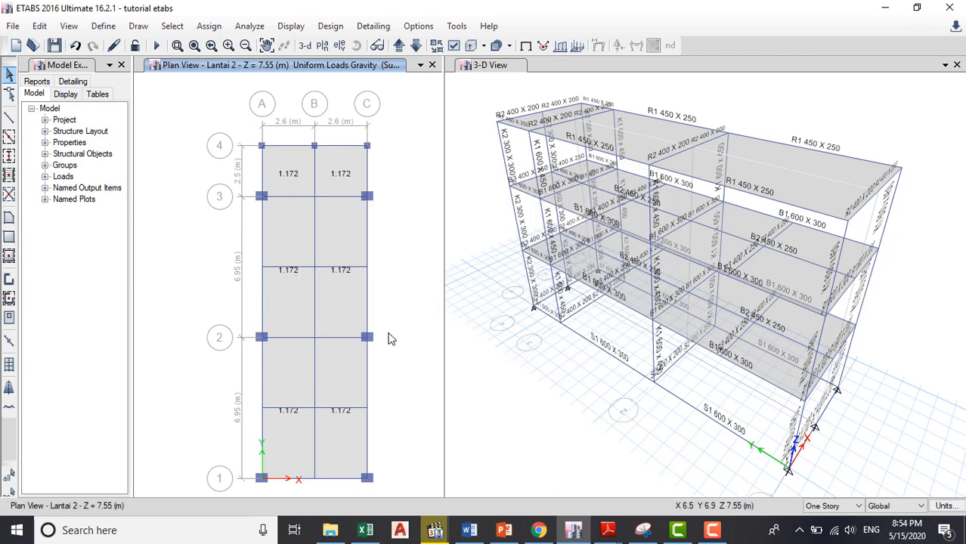
- Recheck the loads on the Lantai 2 slab between grids B–C and 2–3 against the ceiling and ME total in Excel
{"action": "left_click", "coordinate": [344, 310]}
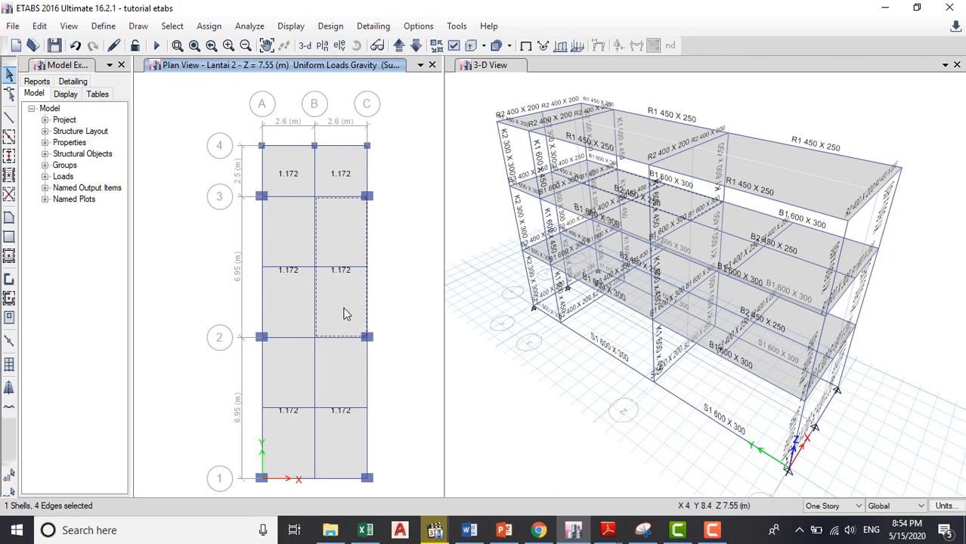
{"action": "right_click", "coordinate": [345, 312]}
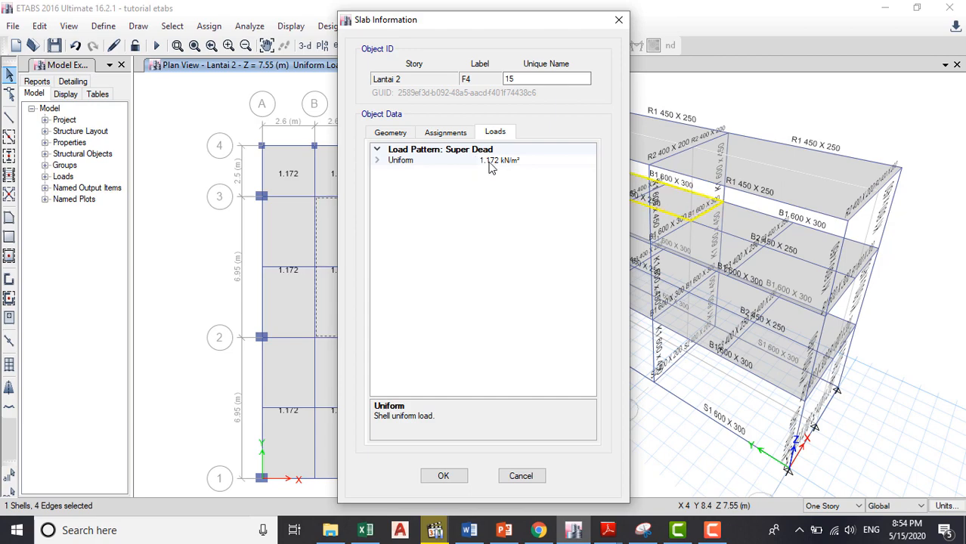
{"action": "key", "text": "alt+Tab"}
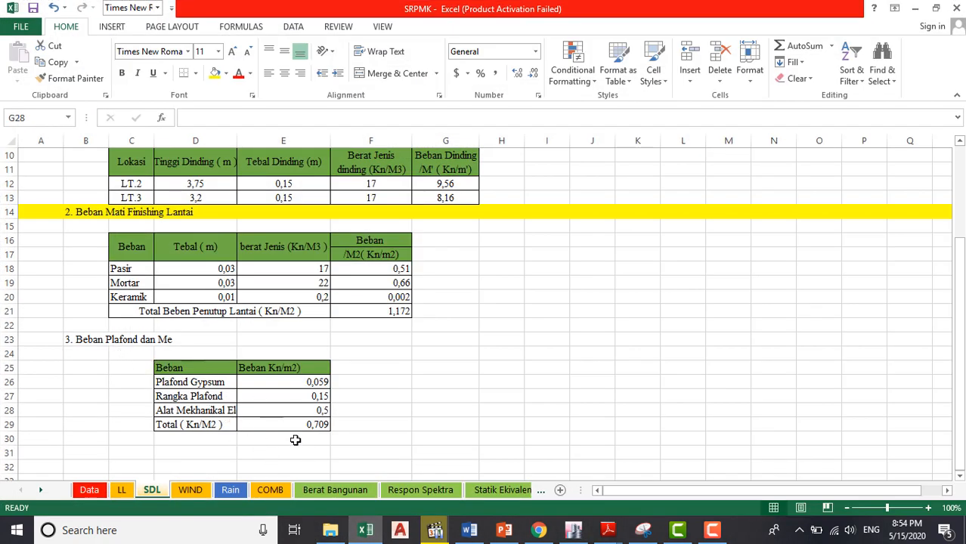
{"action": "left_click", "coordinate": [366, 530]}
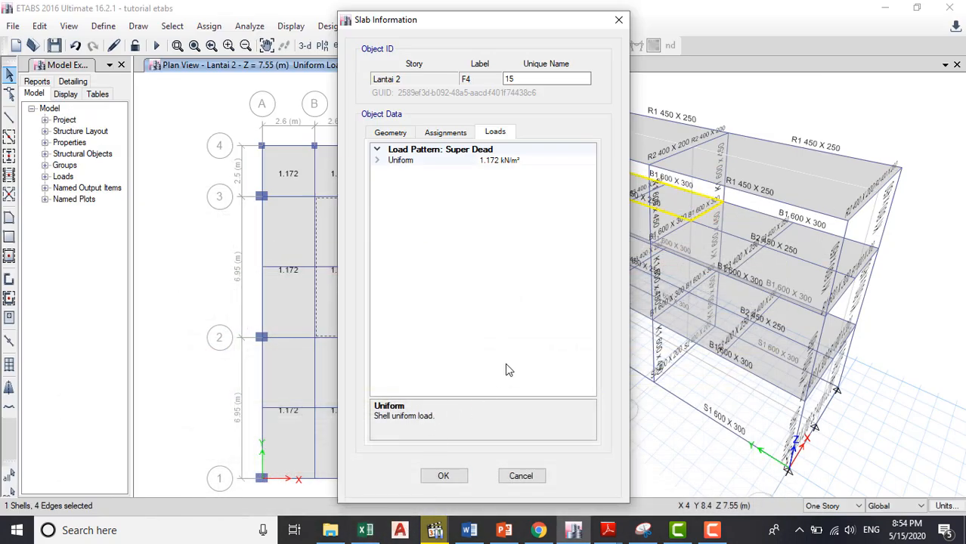
{"action": "left_click", "coordinate": [519, 475]}
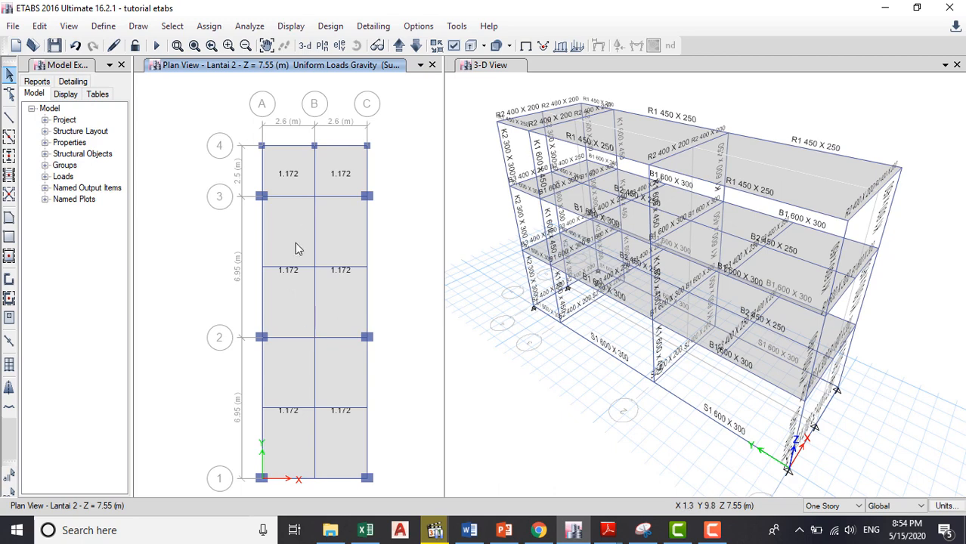
- Select all six floor slabs between grids A–C and 1–4 on the Lantai 2 plan
{"action": "left_click", "coordinate": [300, 179]}
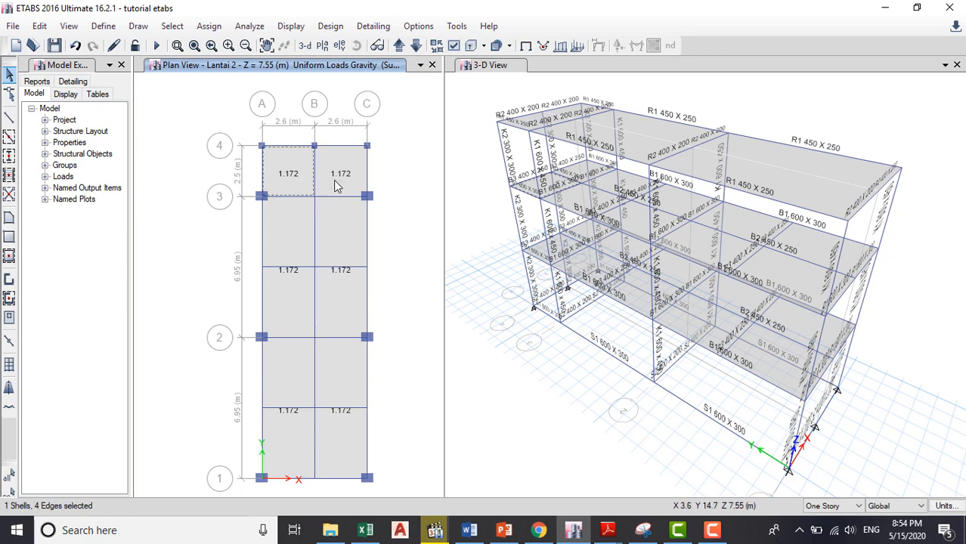
{"action": "left_click", "coordinate": [305, 227]}
{"action": "left_click", "coordinate": [334, 231]}
{"action": "left_click", "coordinate": [357, 374]}
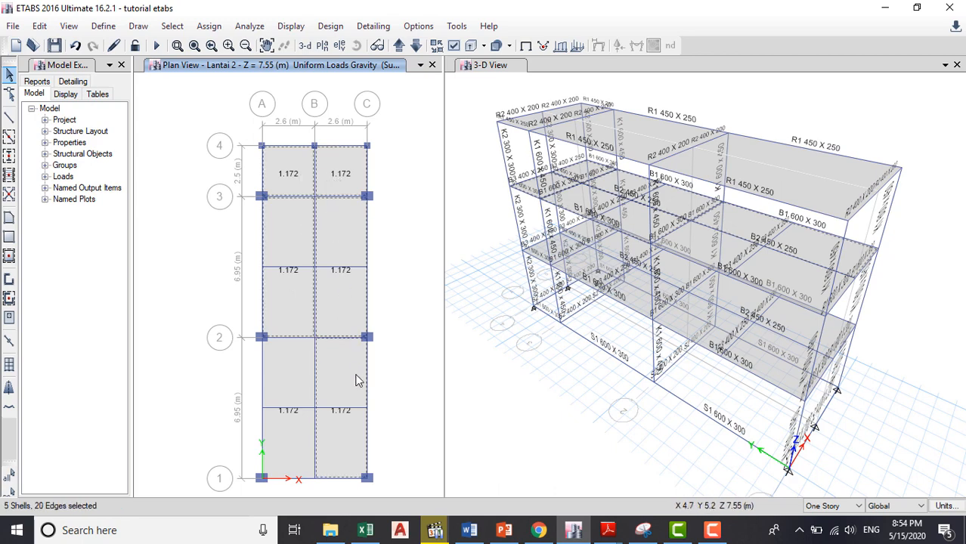
{"action": "left_click", "coordinate": [295, 392]}
- Add the six floor slabs between grids A–C and 1–4 on Lantai 1 to the selection
{"action": "left_click", "coordinate": [415, 49]}
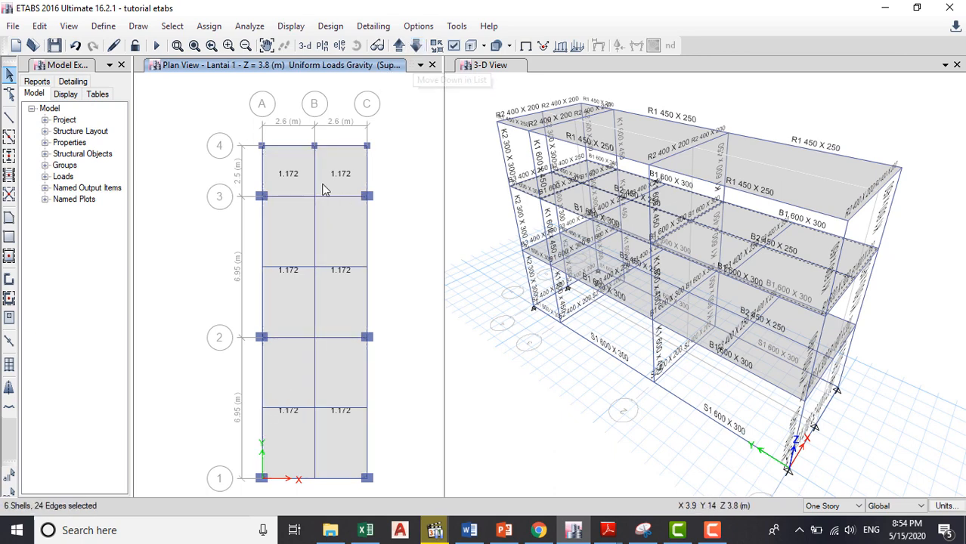
{"action": "left_click", "coordinate": [297, 186]}
{"action": "left_click", "coordinate": [333, 182]}
{"action": "left_click", "coordinate": [291, 222]}
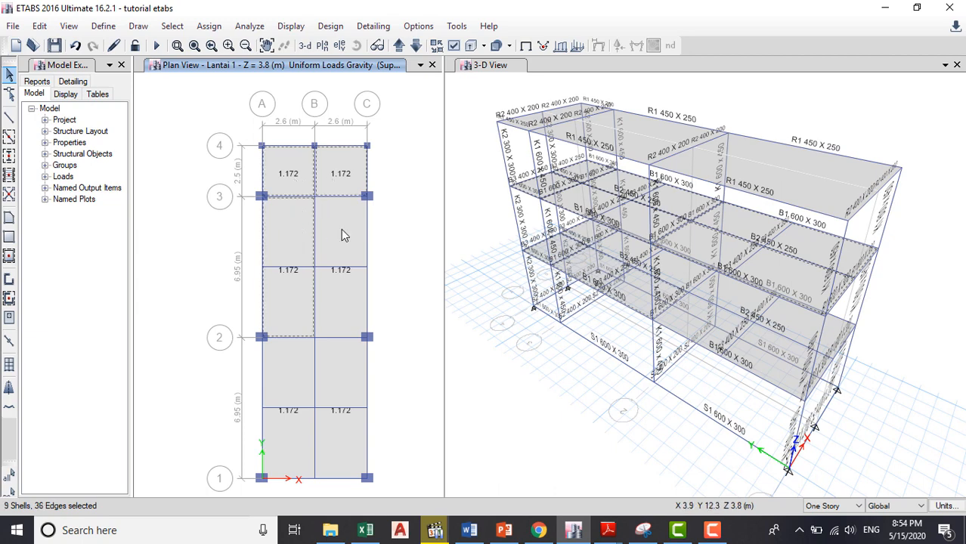
{"action": "left_click", "coordinate": [341, 229]}
{"action": "left_click", "coordinate": [325, 379]}
{"action": "left_click", "coordinate": [329, 376]}
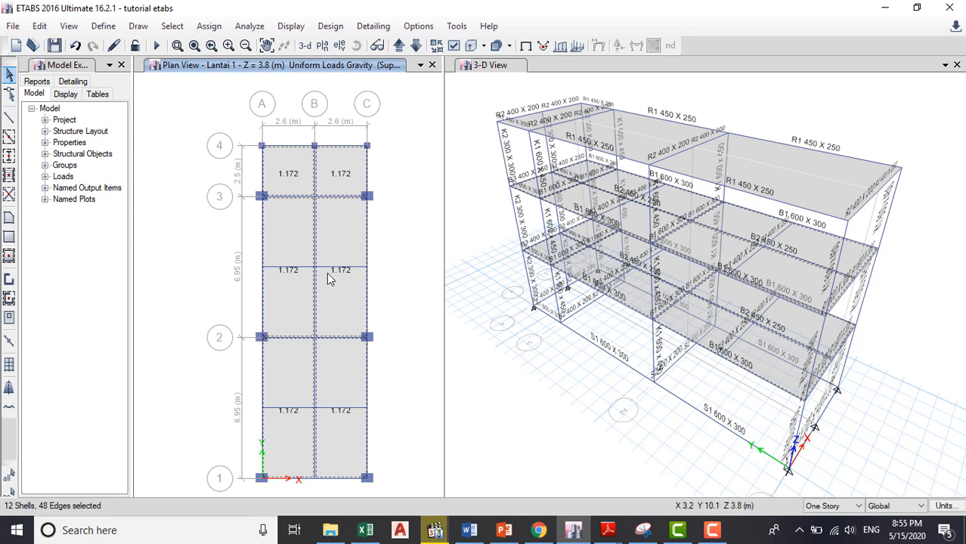
- Assign a 0.079 kN/m² uniform Super Dead gravity load to the selected slabs, using the Add to Existing Loads option
{"action": "left_click", "coordinate": [209, 25]}
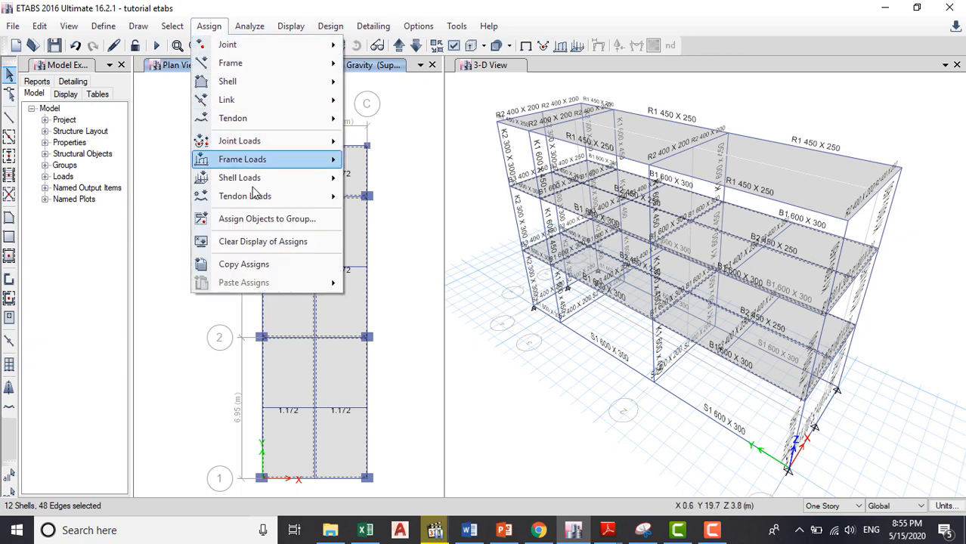
{"action": "mouse_move", "coordinate": [326, 178]}
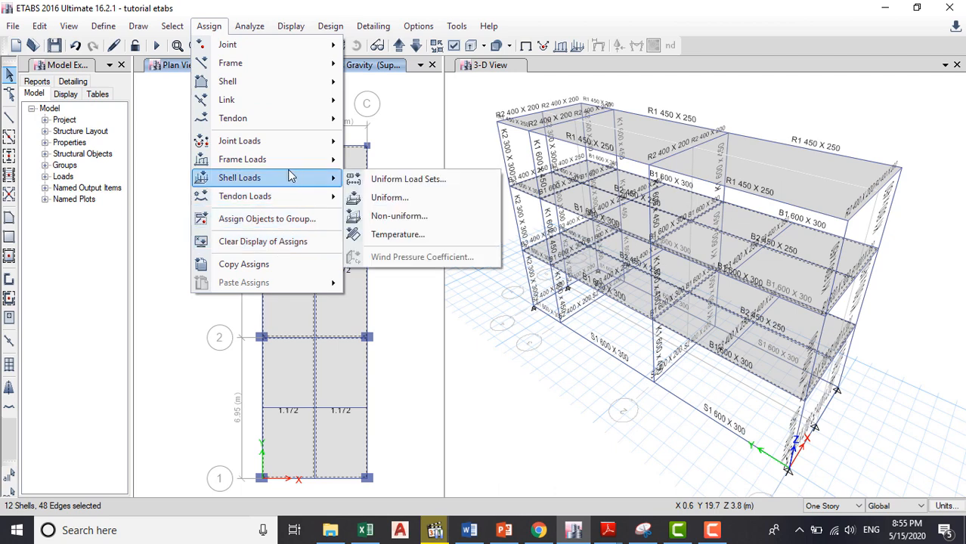
{"action": "left_click", "coordinate": [376, 201]}
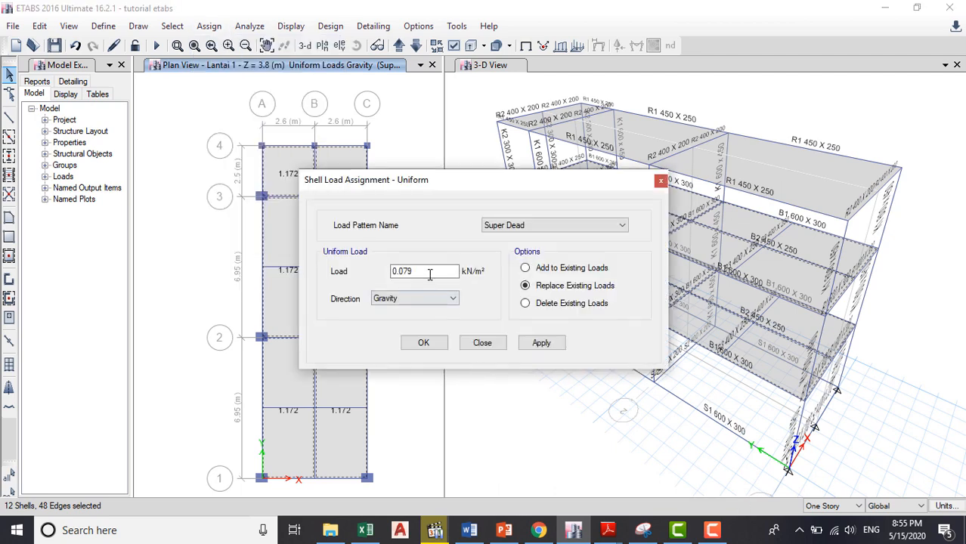
{"action": "left_click", "coordinate": [525, 268]}
{"action": "left_click", "coordinate": [524, 344]}
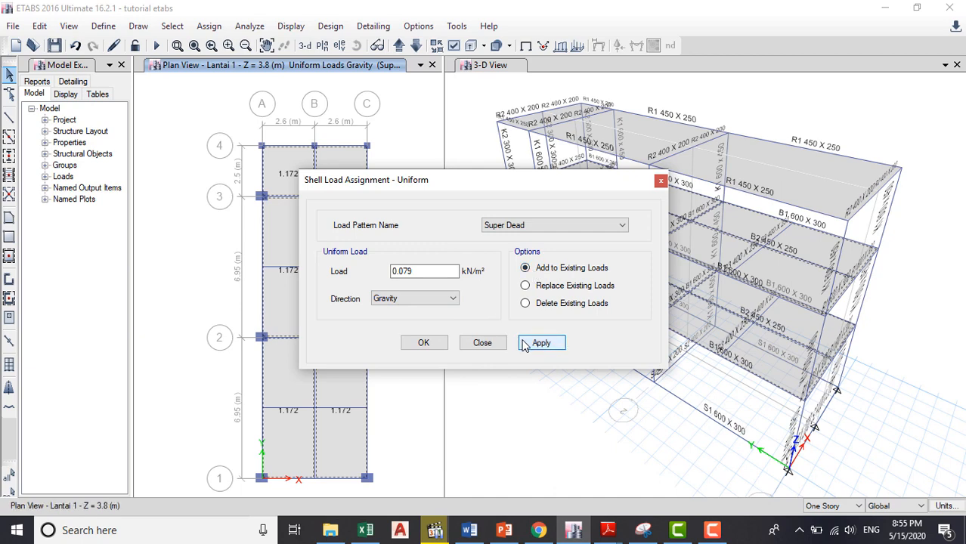
{"action": "left_click", "coordinate": [423, 344]}
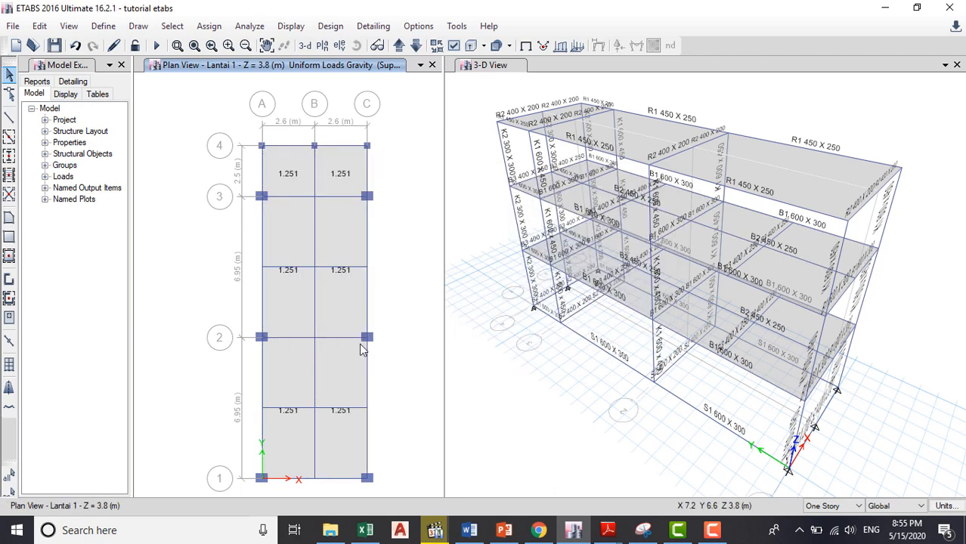
- Check the loads assigned to the Lantai 1 slab between grids B–C and 2–3, then clear the selection
{"action": "left_click", "coordinate": [337, 230]}
{"action": "right_click", "coordinate": [337, 230]}
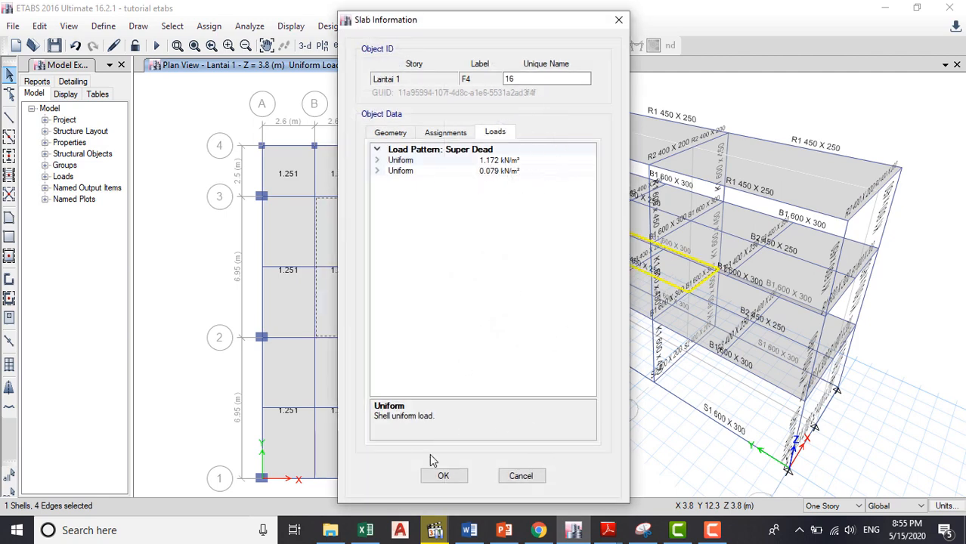
{"action": "left_click", "coordinate": [517, 476]}
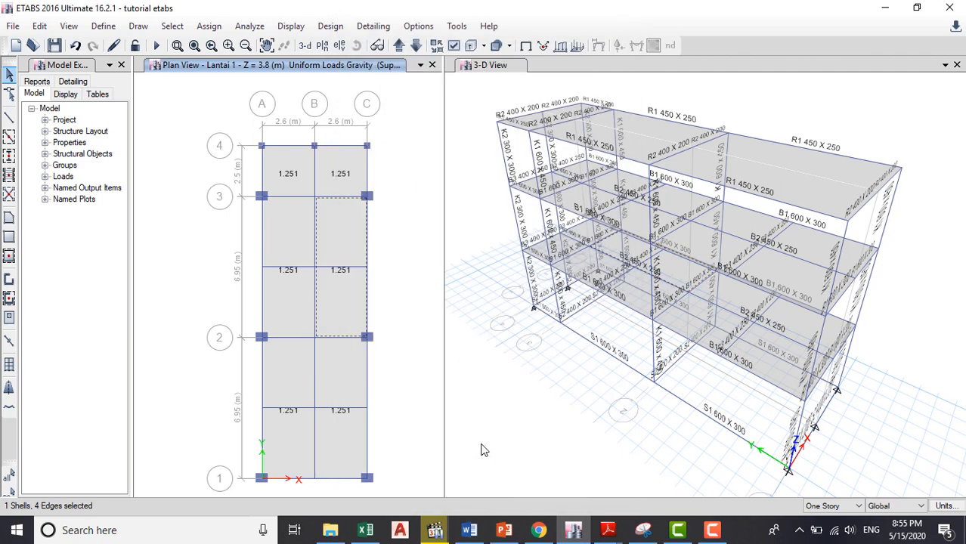
{"action": "left_click", "coordinate": [421, 329]}
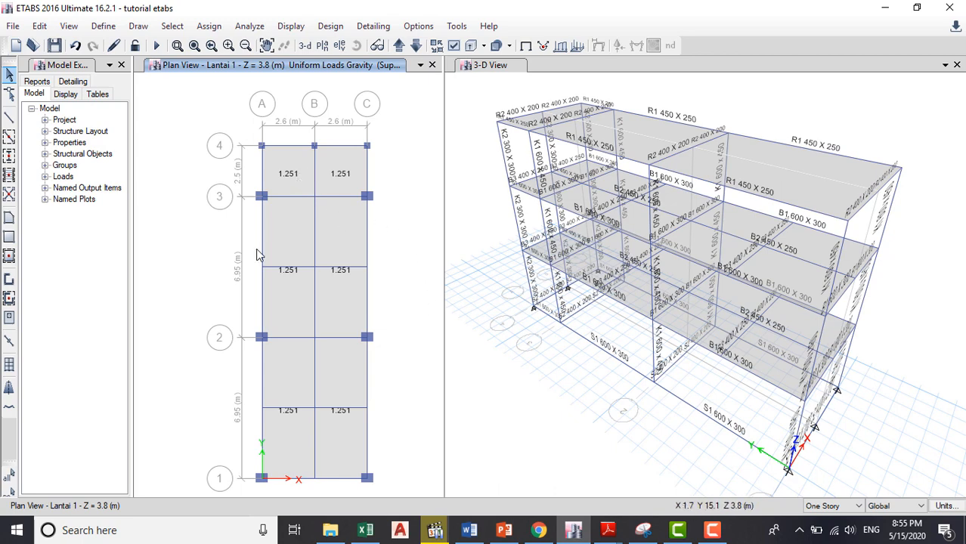
{"action": "left_click", "coordinate": [9, 493]}
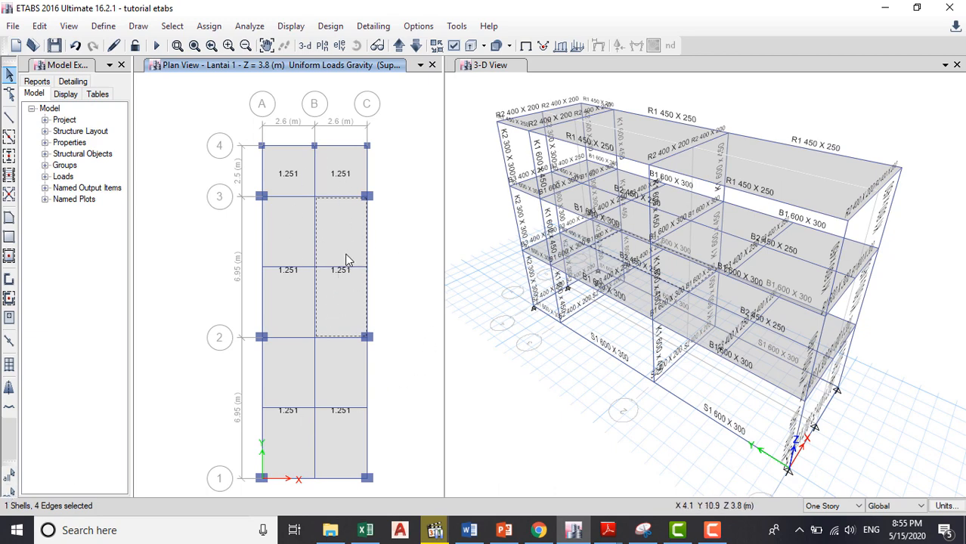
- Select the whole model, then deselect the six slabs on the Lantai 3 plan
{"action": "left_click", "coordinate": [9, 476]}
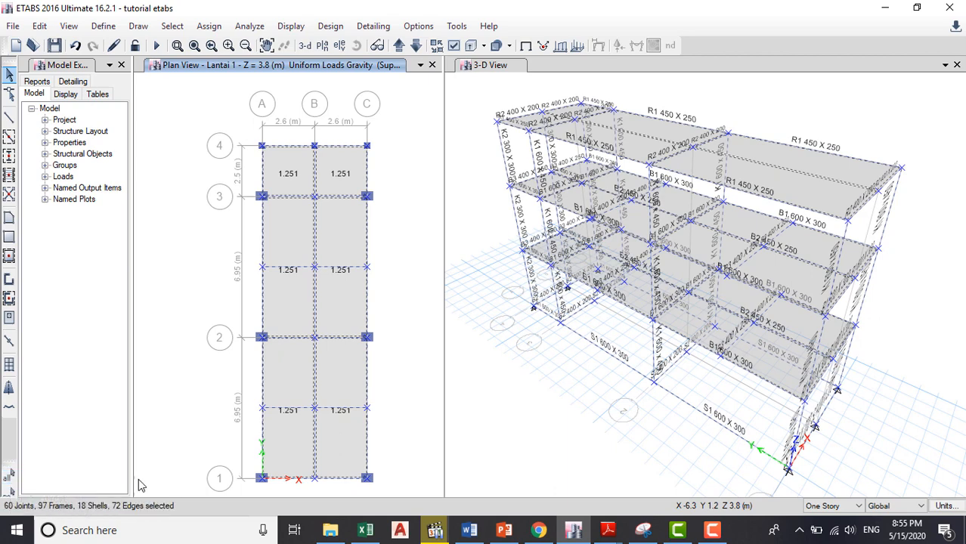
{"action": "key", "text": "ctrl+q"}
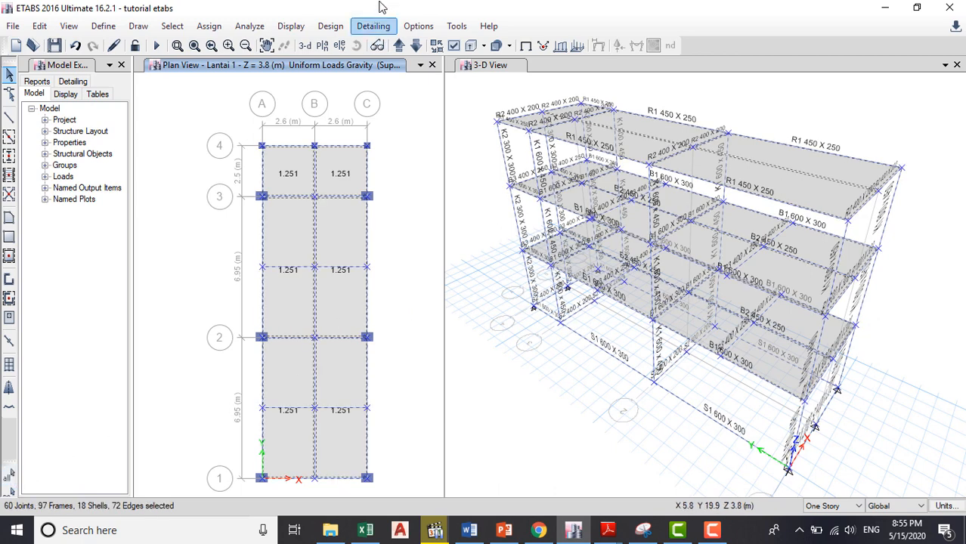
{"action": "left_click", "coordinate": [398, 46]}
{"action": "left_click", "coordinate": [399, 46]}
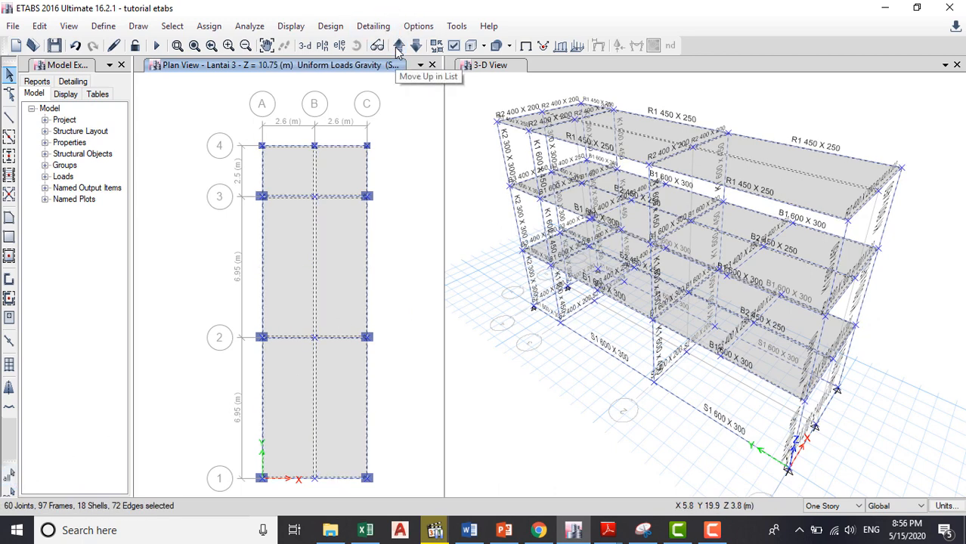
{"action": "left_click", "coordinate": [304, 276]}
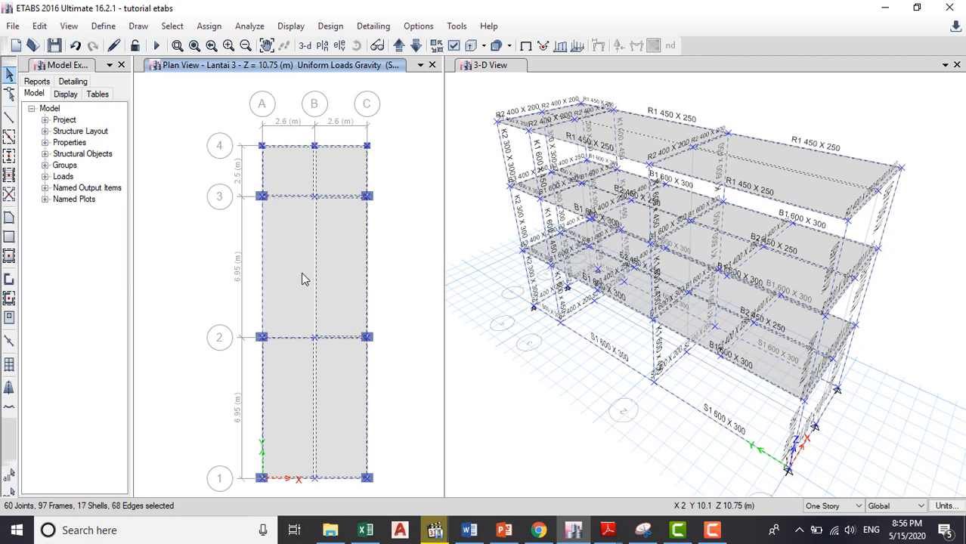
{"action": "left_click", "coordinate": [344, 245]}
{"action": "left_click", "coordinate": [338, 161]}
{"action": "left_click", "coordinate": [287, 165]}
{"action": "left_click", "coordinate": [278, 401]}
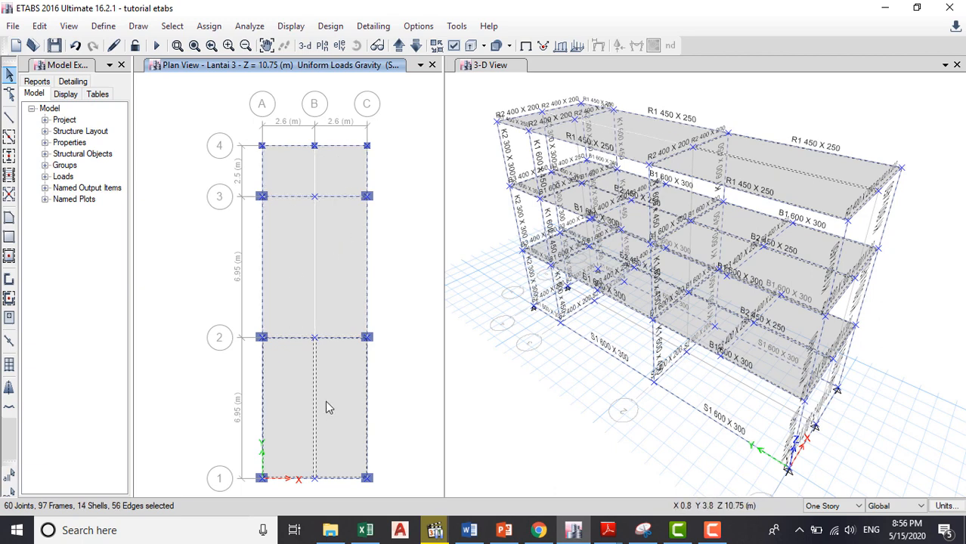
{"action": "left_click", "coordinate": [351, 390]}
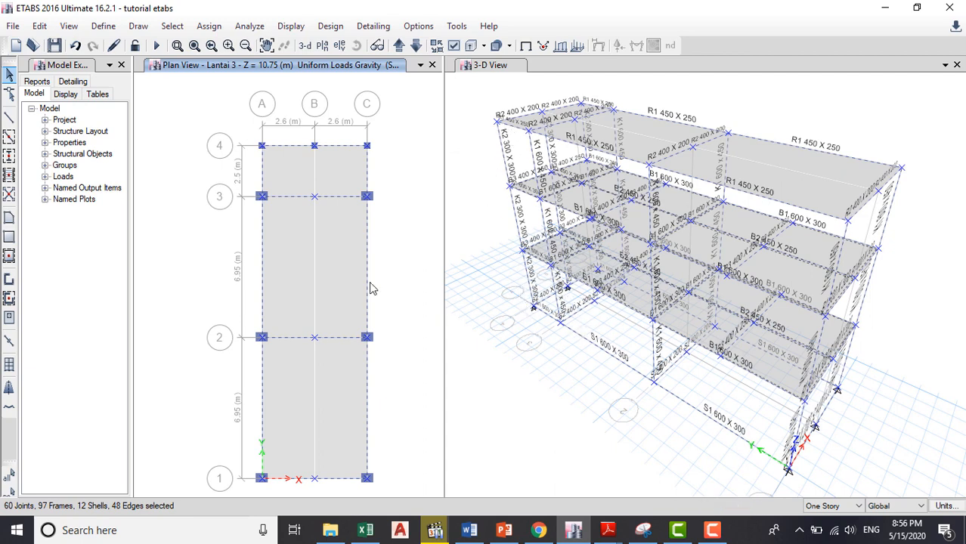
- Start a uniform shell load assignment for the selected slabs and set its load pattern to Live
{"action": "left_click", "coordinate": [246, 28]}
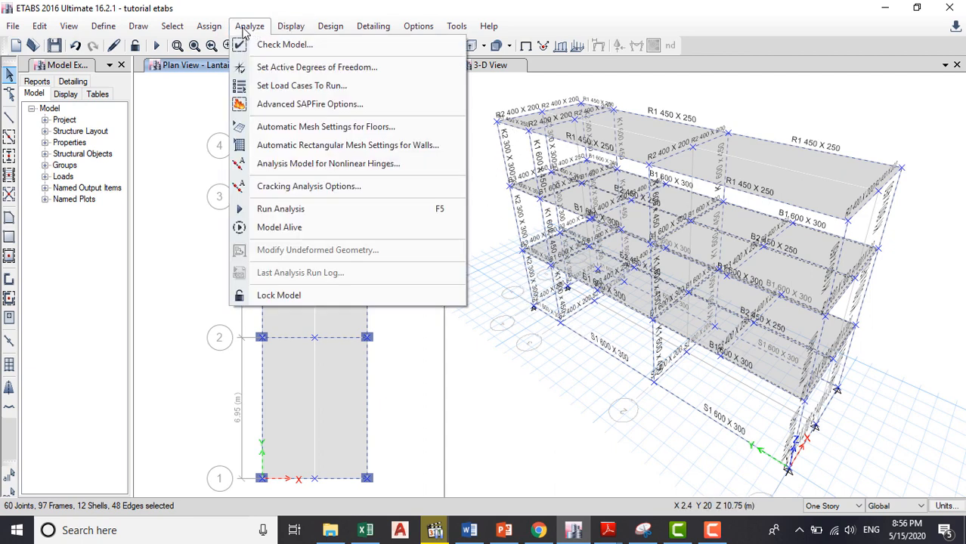
{"action": "mouse_move", "coordinate": [209, 27]}
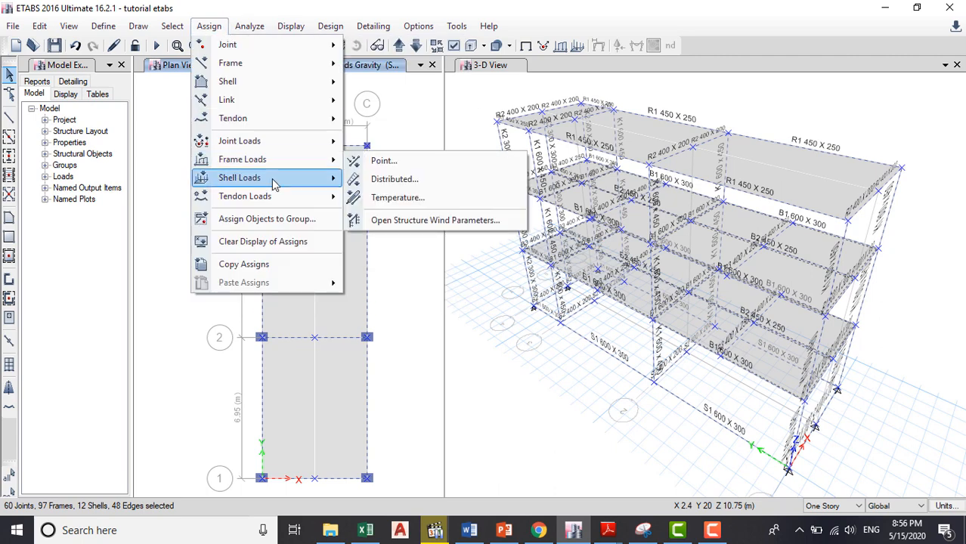
{"action": "mouse_move", "coordinate": [273, 185]}
{"action": "left_click", "coordinate": [378, 197]}
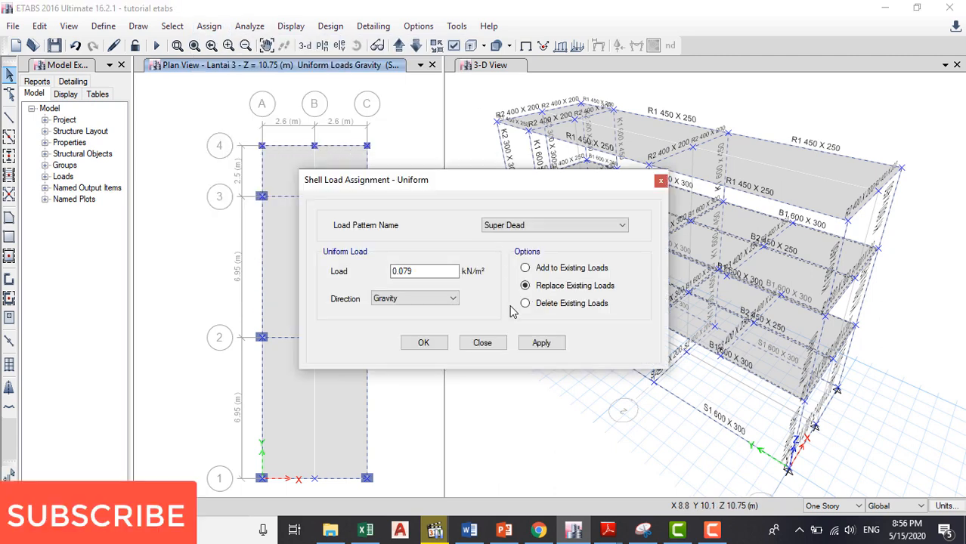
{"action": "left_click", "coordinate": [517, 225]}
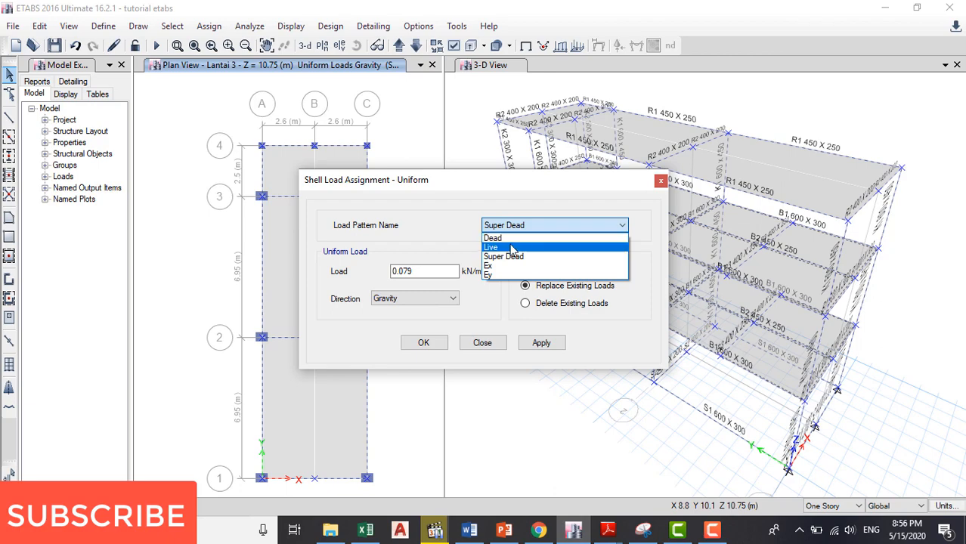
{"action": "left_click", "coordinate": [495, 246]}
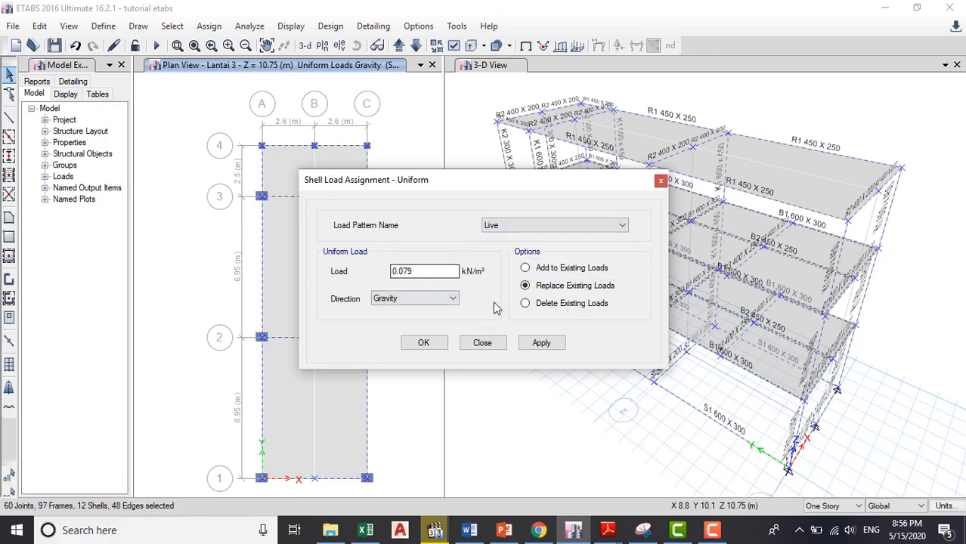
- Switch to the Excel workbook and examine the Beban Hidup table on the LL sheet for the room live loads and their design total
{"action": "left_click", "coordinate": [365, 530]}
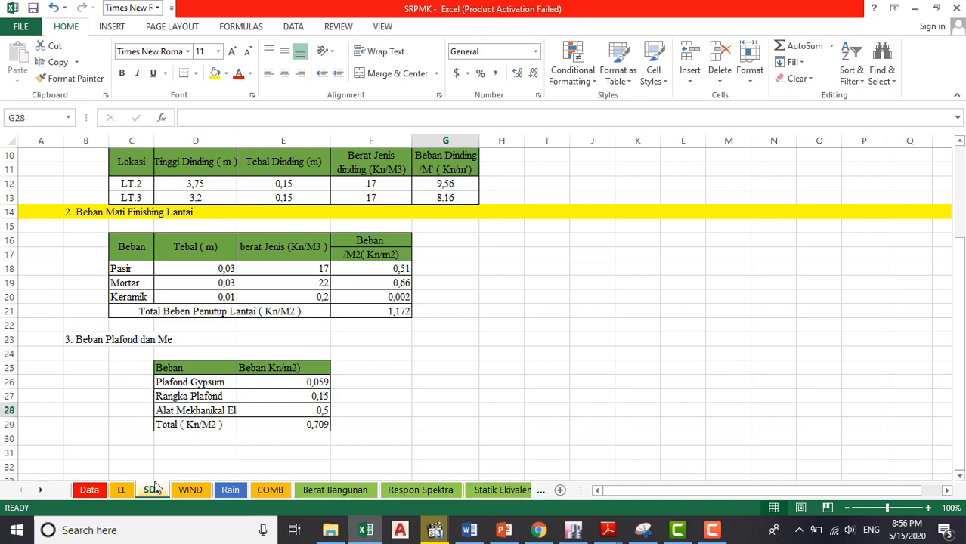
{"action": "left_click", "coordinate": [122, 490]}
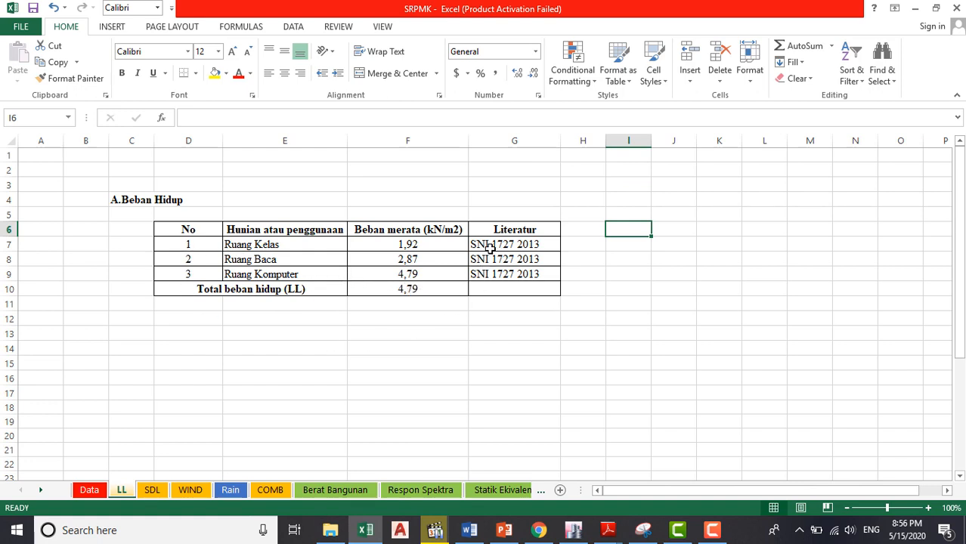
{"action": "left_click", "coordinate": [620, 244]}
{"action": "left_click_drag", "start_coordinate": [622, 254], "coordinate": [675, 280]}
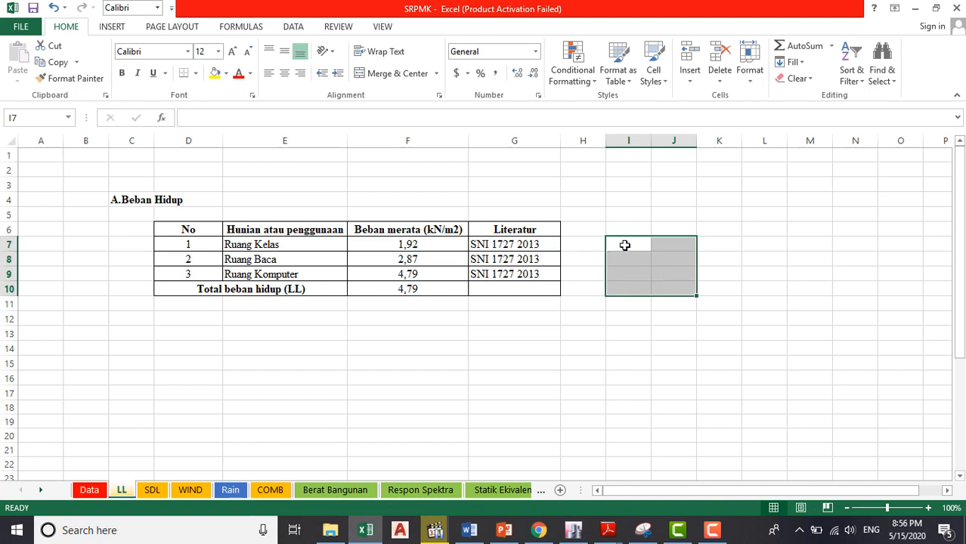
{"action": "left_click_drag", "start_coordinate": [625, 245], "coordinate": [705, 283]}
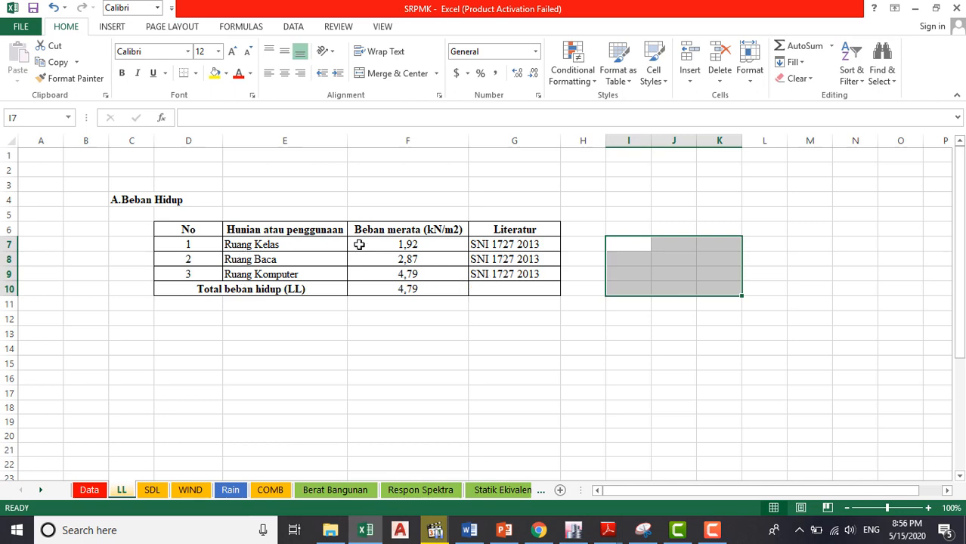
{"action": "left_click", "coordinate": [574, 532]}
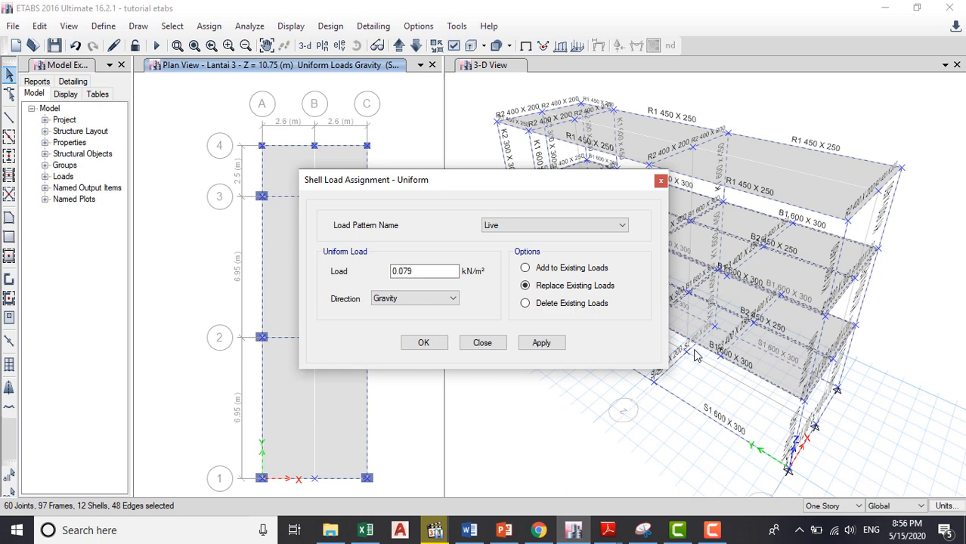
{"action": "left_click", "coordinate": [365, 530]}
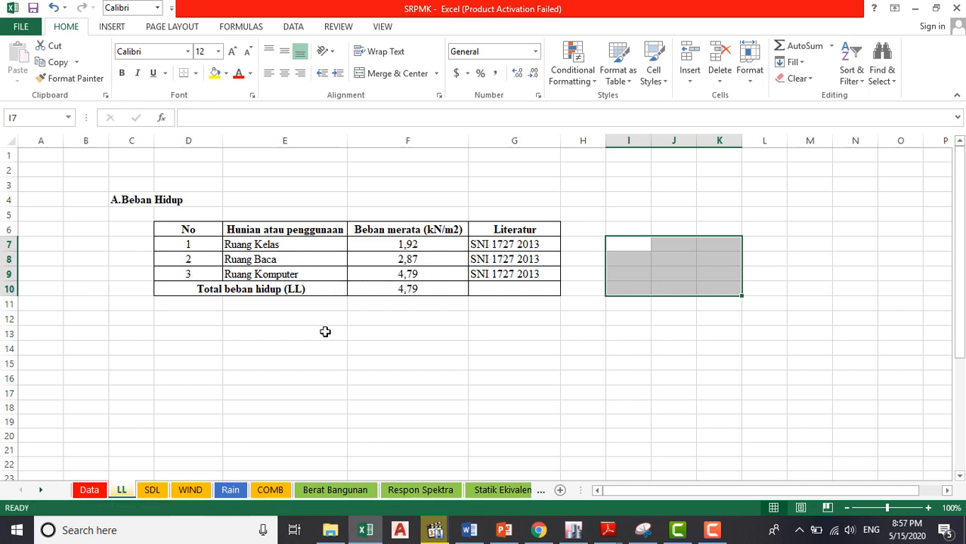
{"action": "left_click", "coordinate": [450, 316]}
{"action": "left_click", "coordinate": [444, 293]}
{"action": "left_click", "coordinate": [537, 343]}
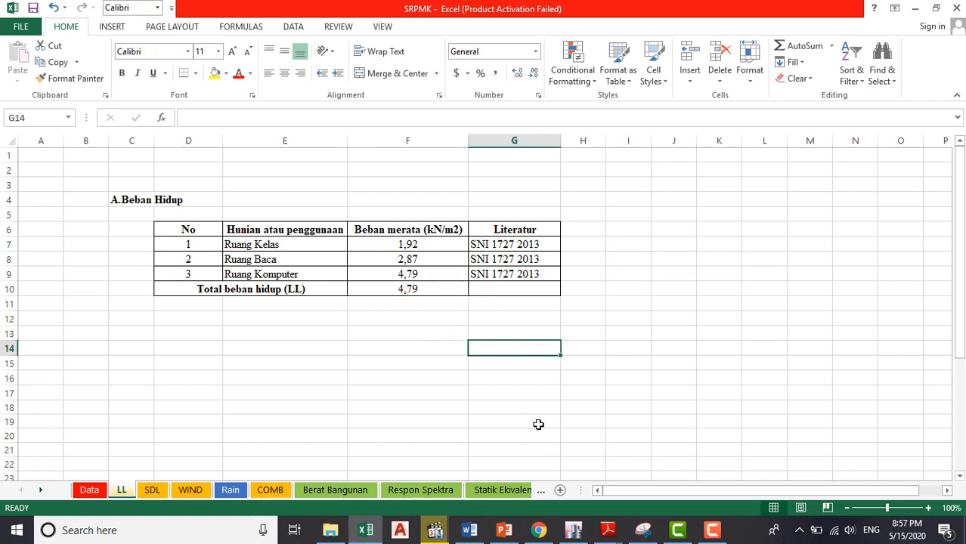
- Return to ETABS and assign a 4.79 kN/m² uniform Live gravity load to the selected slabs, replacing existing loads
{"action": "left_click", "coordinate": [574, 530]}
{"action": "left_click_drag", "start_coordinate": [454, 271], "coordinate": [375, 276]}
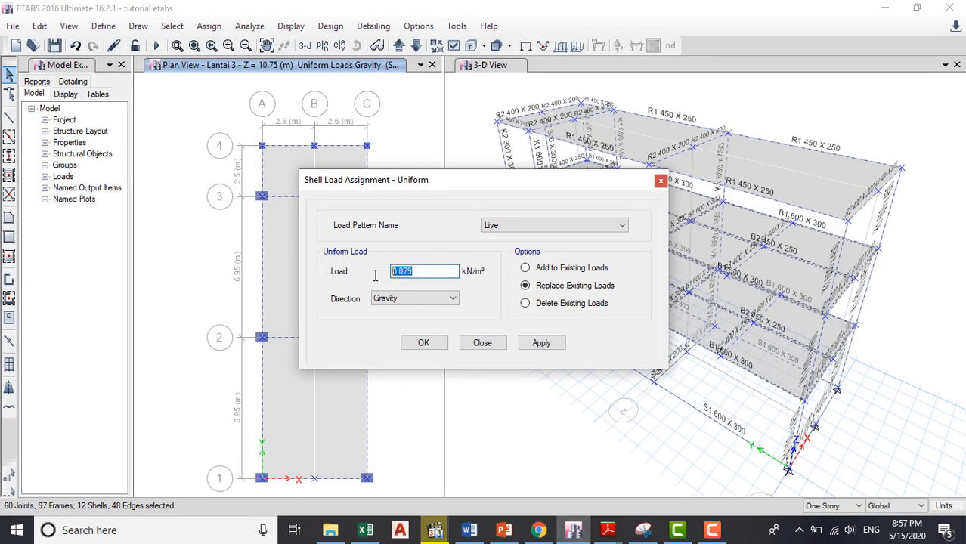
{"action": "type", "text": "4"}
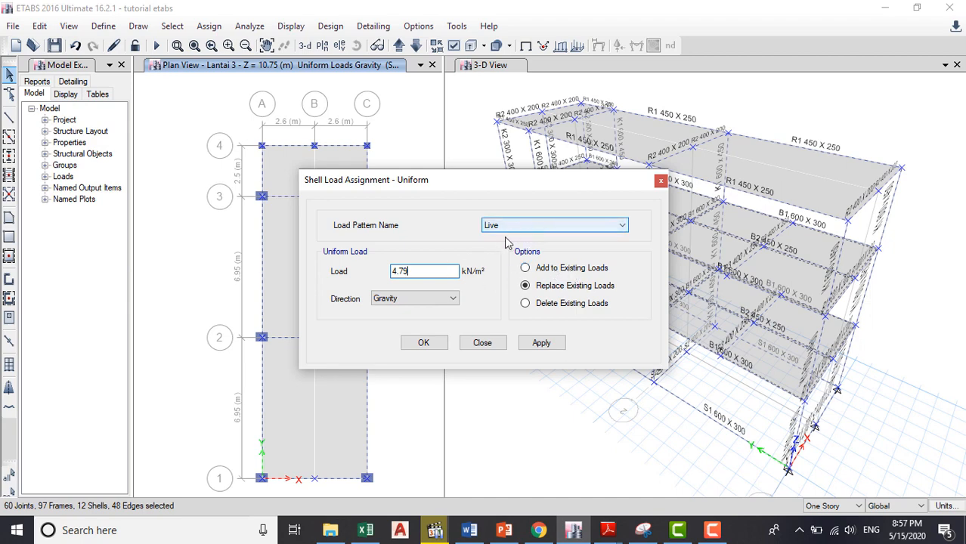
{"action": "left_click", "coordinate": [422, 344]}
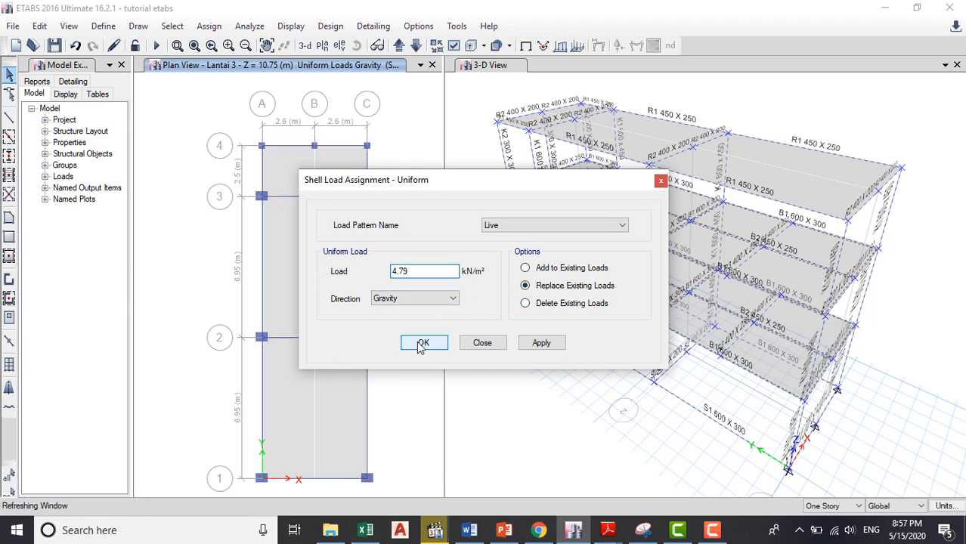
- Go down to the Lantai 2 plan and inspect the loads assigned to the slab between grids B–C and 2–3
{"action": "left_click", "coordinate": [336, 264]}
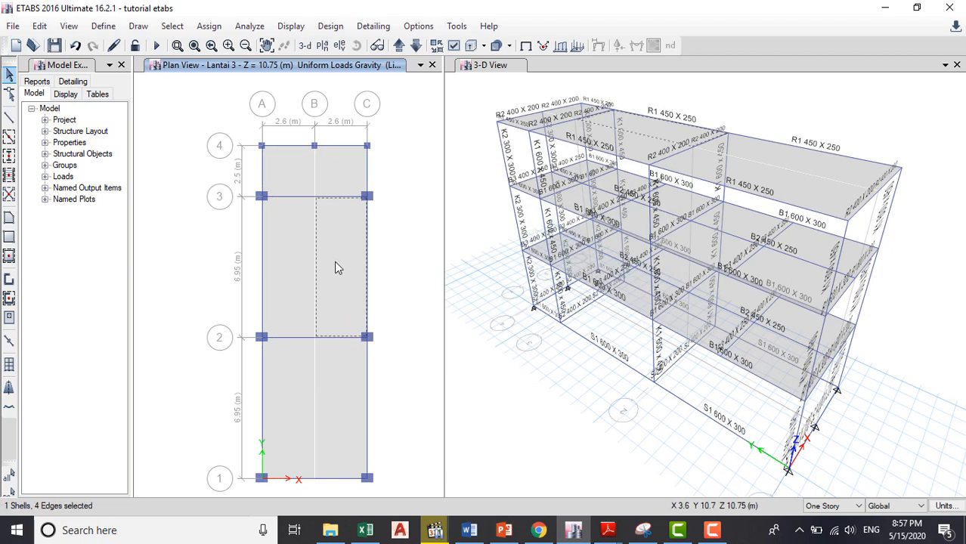
{"action": "left_click", "coordinate": [336, 263]}
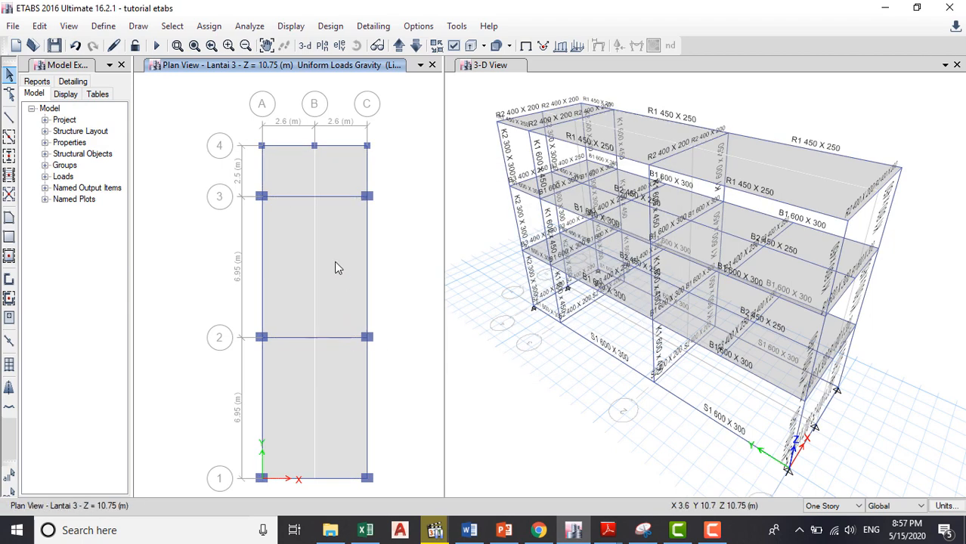
{"action": "left_click", "coordinate": [417, 45]}
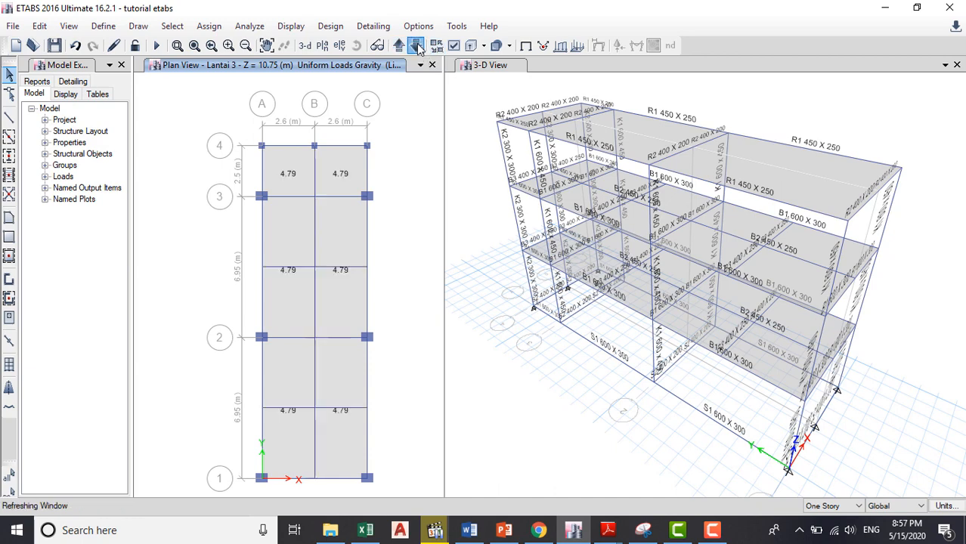
{"action": "left_click", "coordinate": [339, 234]}
{"action": "right_click", "coordinate": [339, 233]}
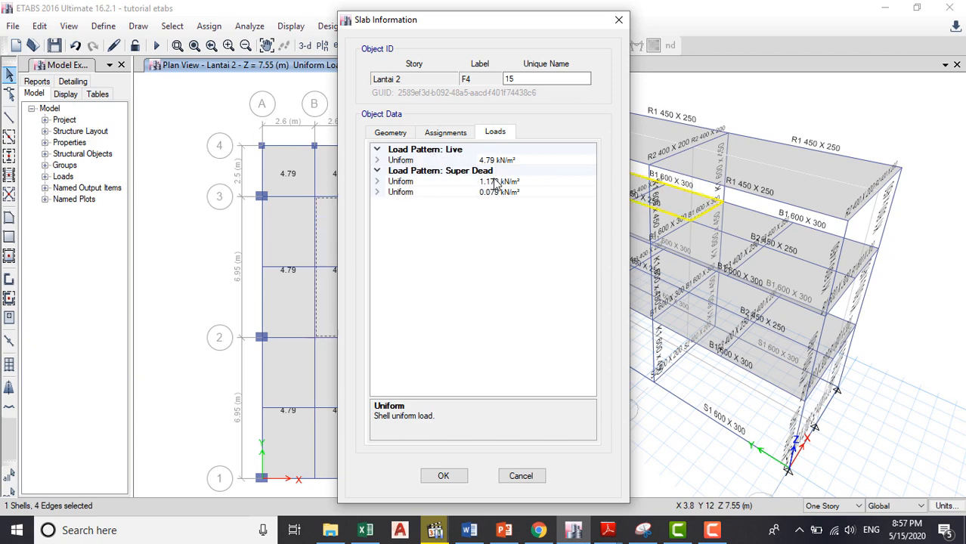
{"action": "left_click", "coordinate": [531, 478]}
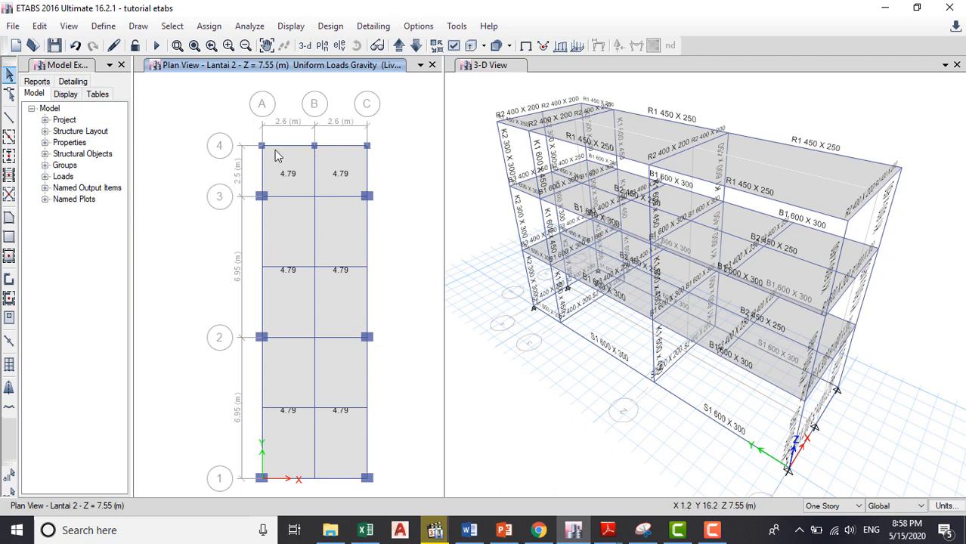
- Switch to the Excel workbook and examine the Distribusi Beban Mati Dinding table on the SDL sheet for the wall line loads
{"action": "left_click", "coordinate": [365, 530]}
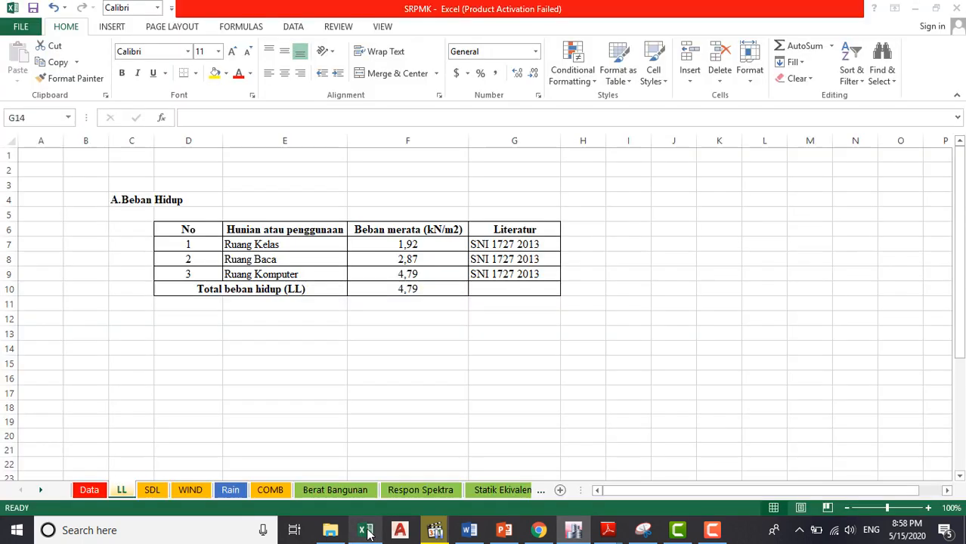
{"action": "left_click", "coordinate": [151, 490]}
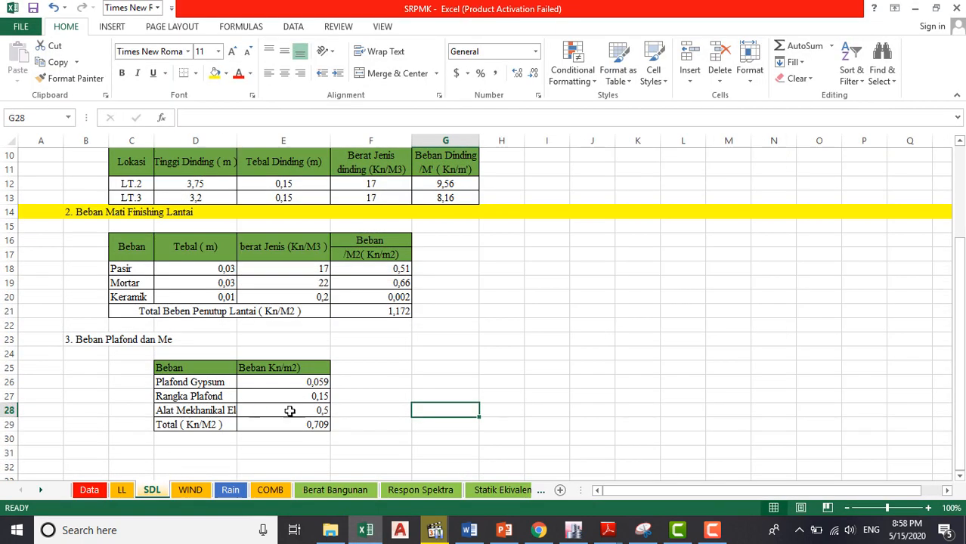
{"action": "scroll", "coordinate": [344, 381], "scroll_direction": "up", "scroll_amount": 2}
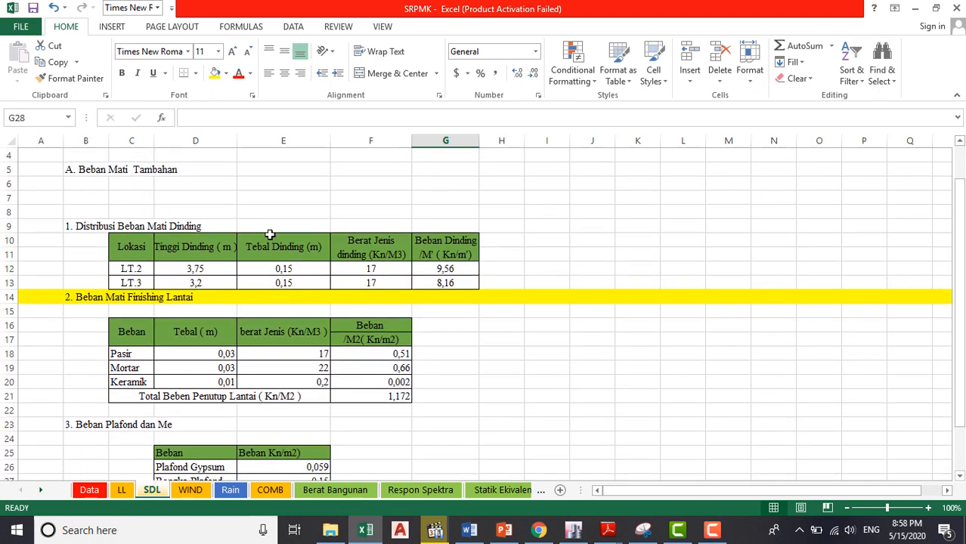
{"action": "left_click", "coordinate": [543, 240]}
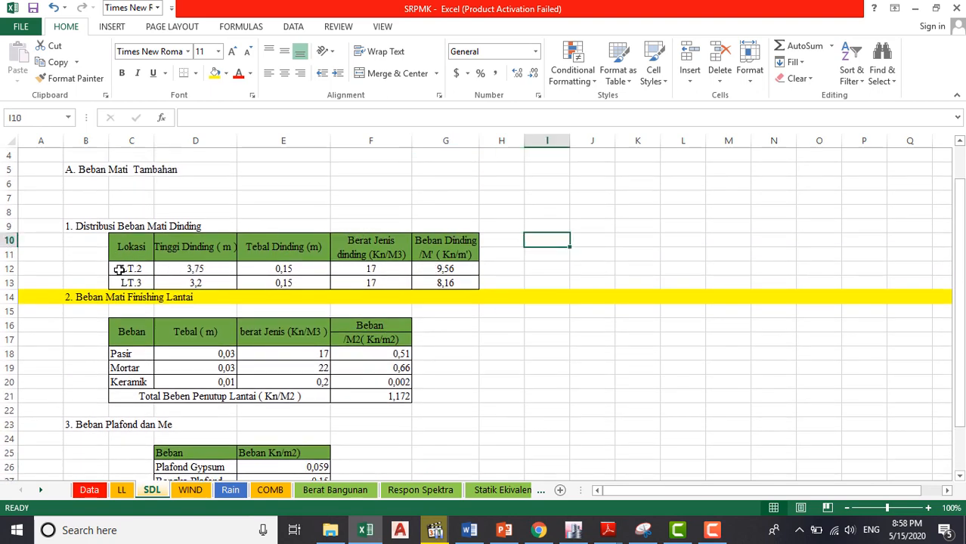
{"action": "left_click_drag", "start_coordinate": [119, 270], "coordinate": [273, 268]}
{"action": "left_click", "coordinate": [528, 268]}
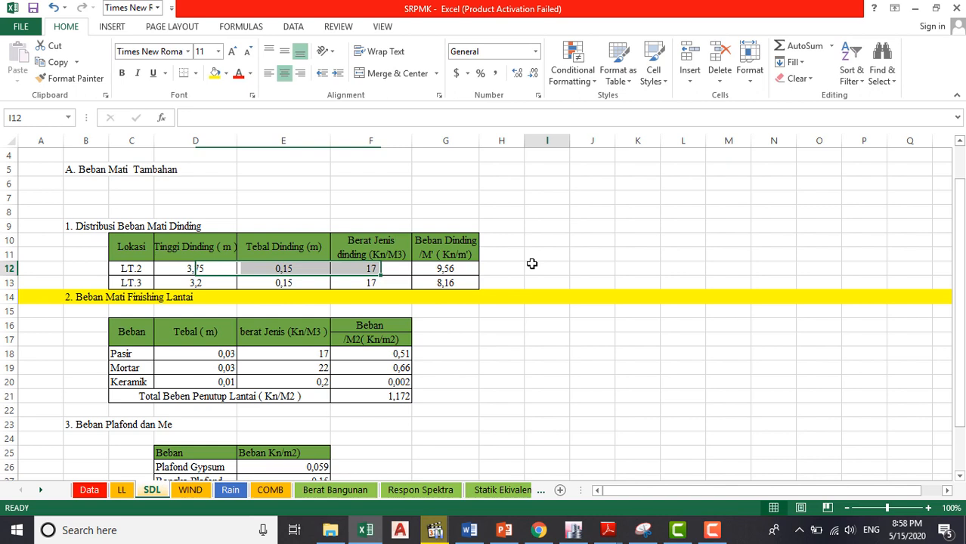
{"action": "left_click", "coordinate": [466, 269]}
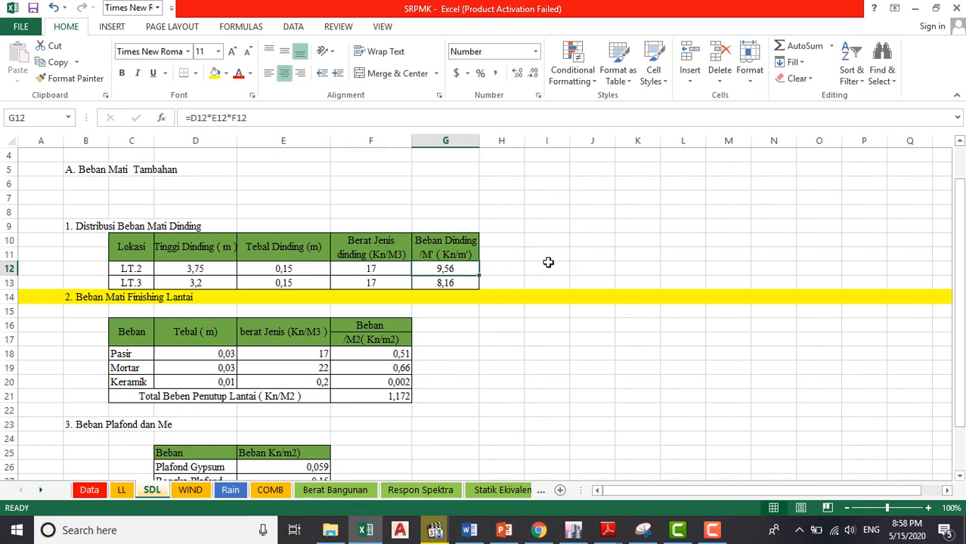
{"action": "left_click", "coordinate": [537, 271]}
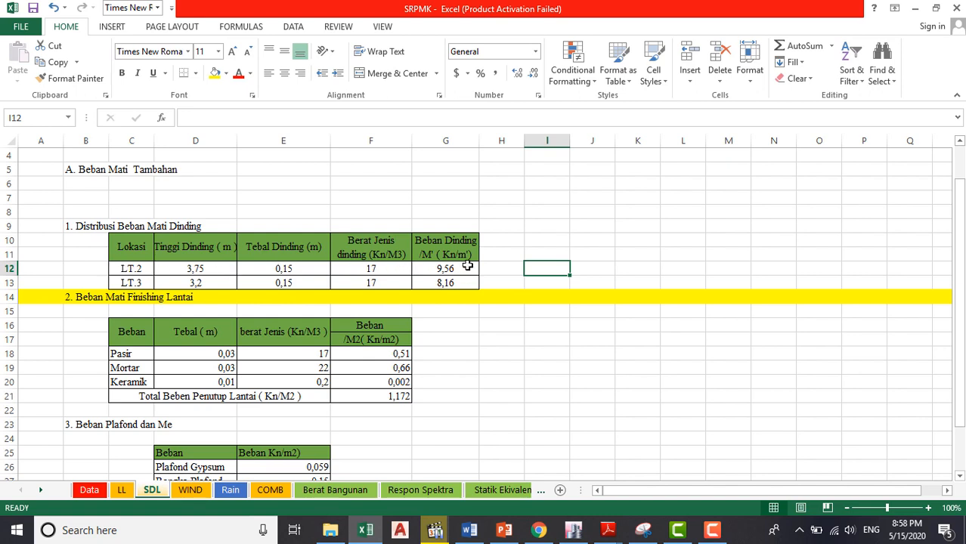
{"action": "left_click_drag", "start_coordinate": [497, 239], "coordinate": [501, 283]}
{"action": "left_click", "coordinate": [576, 266]}
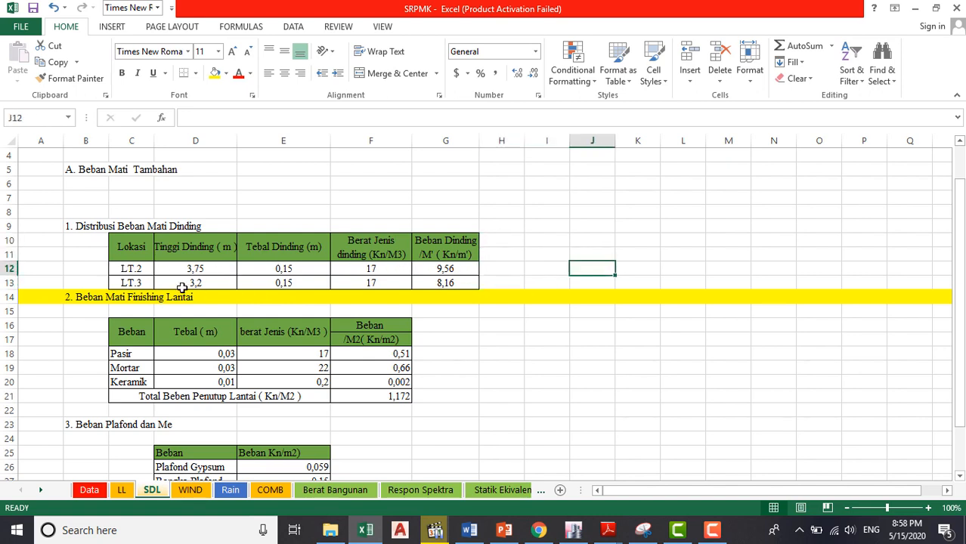
- Check the LT.2 wall load calculation, going through its wall height, thickness, unit weight and resulting load formula
{"action": "left_click", "coordinate": [203, 270]}
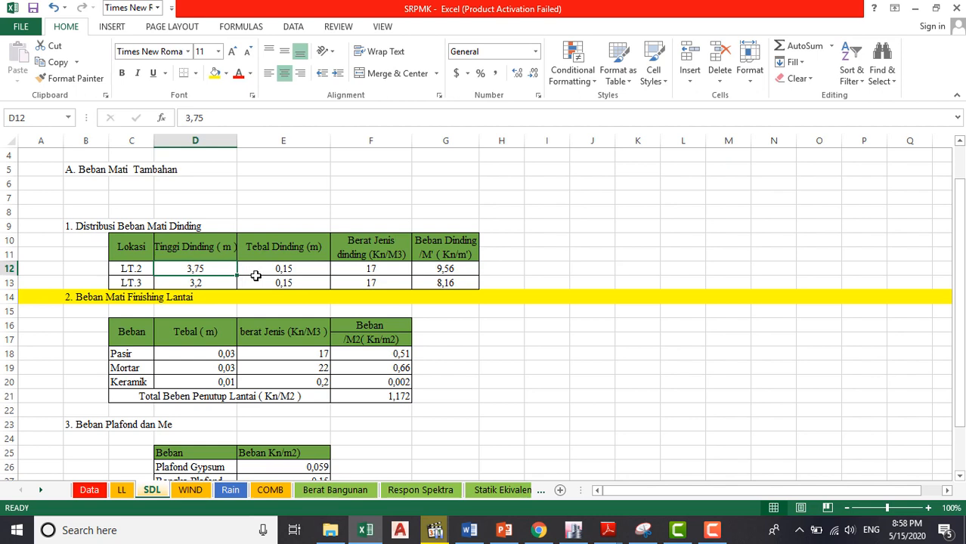
{"action": "left_click", "coordinate": [264, 270]}
{"action": "left_click", "coordinate": [379, 271]}
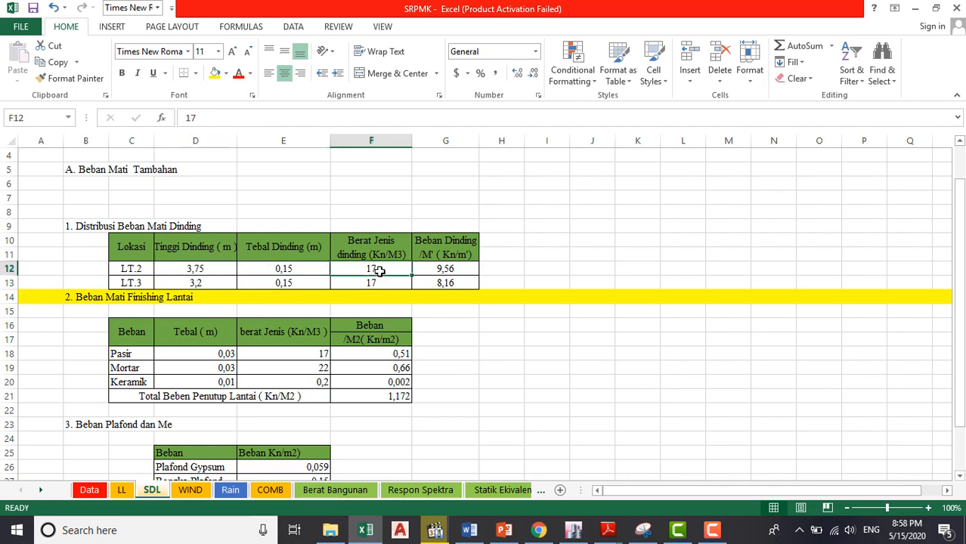
{"action": "double_click", "coordinate": [433, 270]}
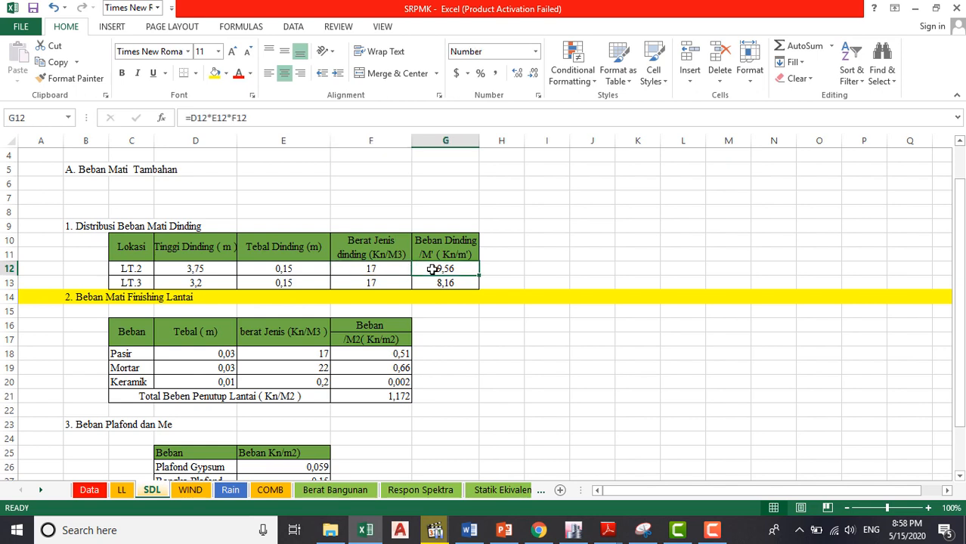
{"action": "key", "text": "Escape"}
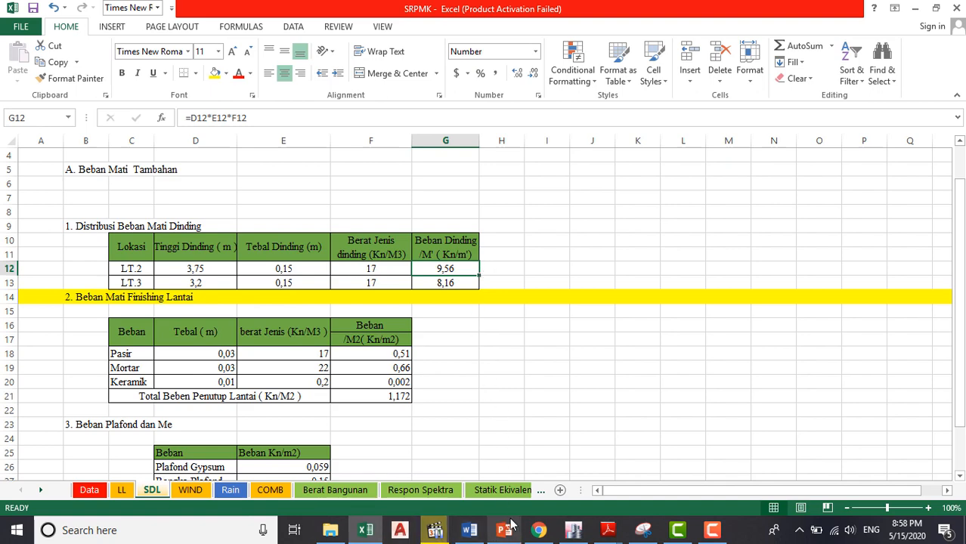
- Return to ETABS and select the perimeter beams and the beams along grid lines 2 and 3 on the Lantai 2 plan
{"action": "left_click", "coordinate": [573, 530]}
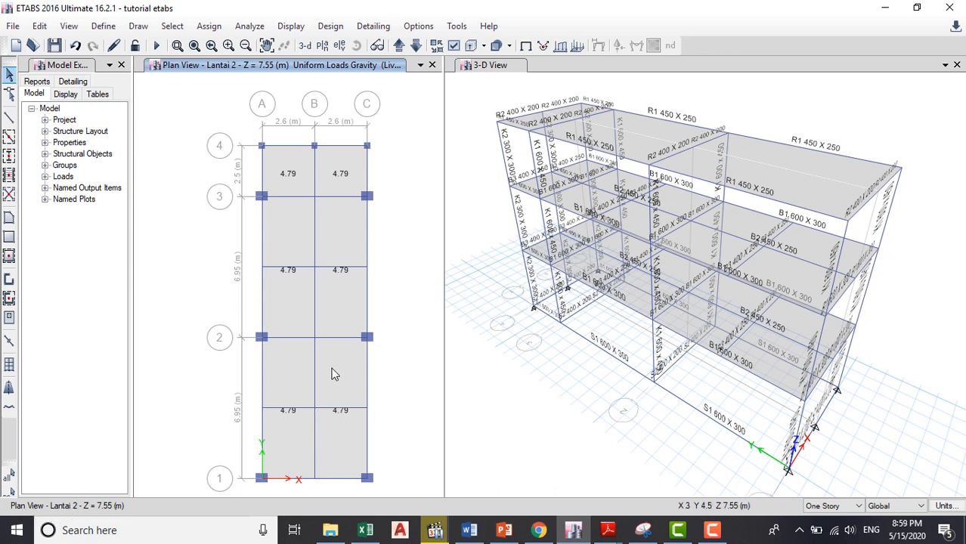
{"action": "left_click", "coordinate": [368, 377]}
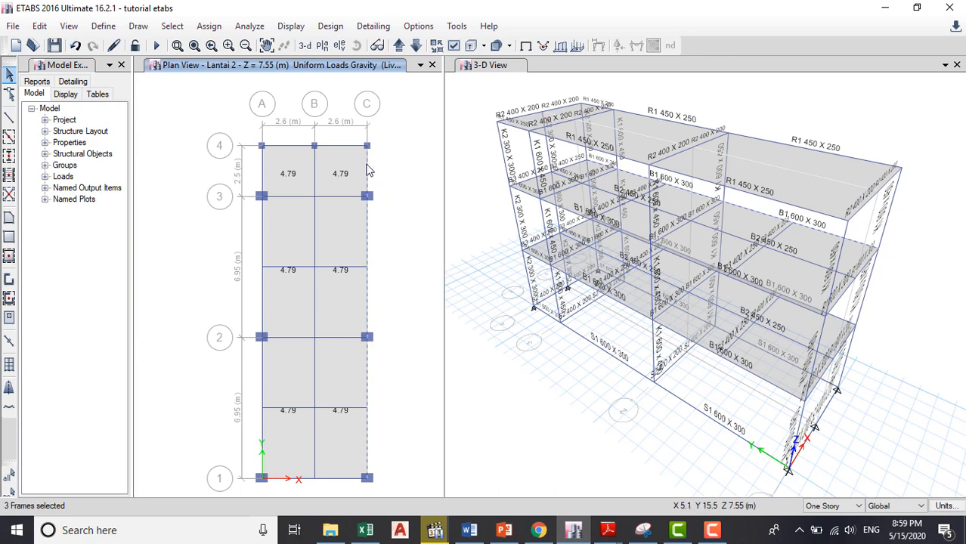
{"action": "left_click", "coordinate": [281, 147]}
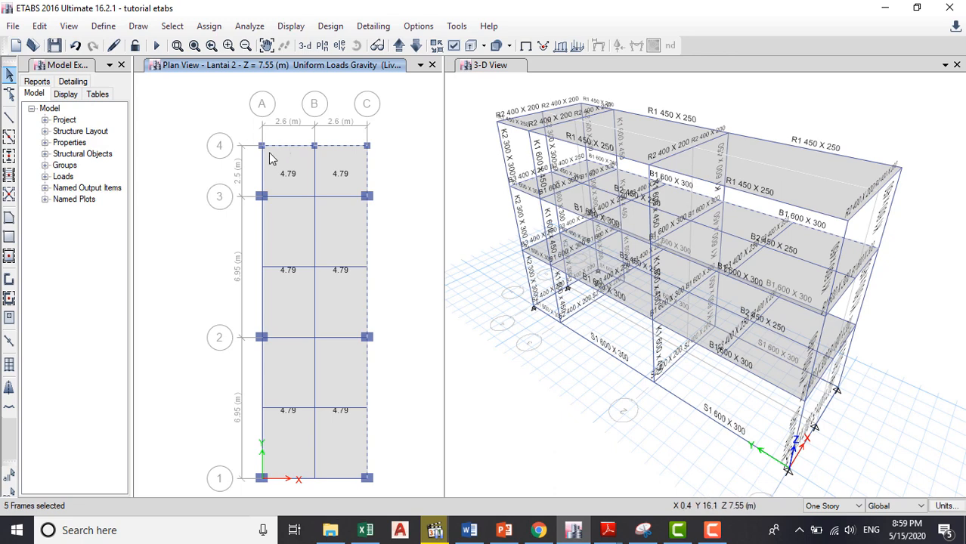
{"action": "left_click", "coordinate": [261, 193]}
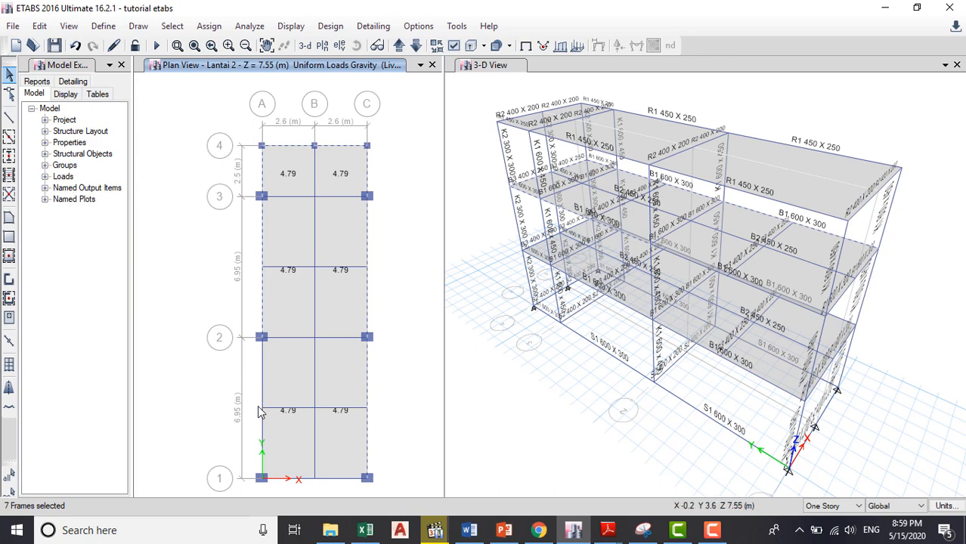
{"action": "left_click", "coordinate": [262, 384]}
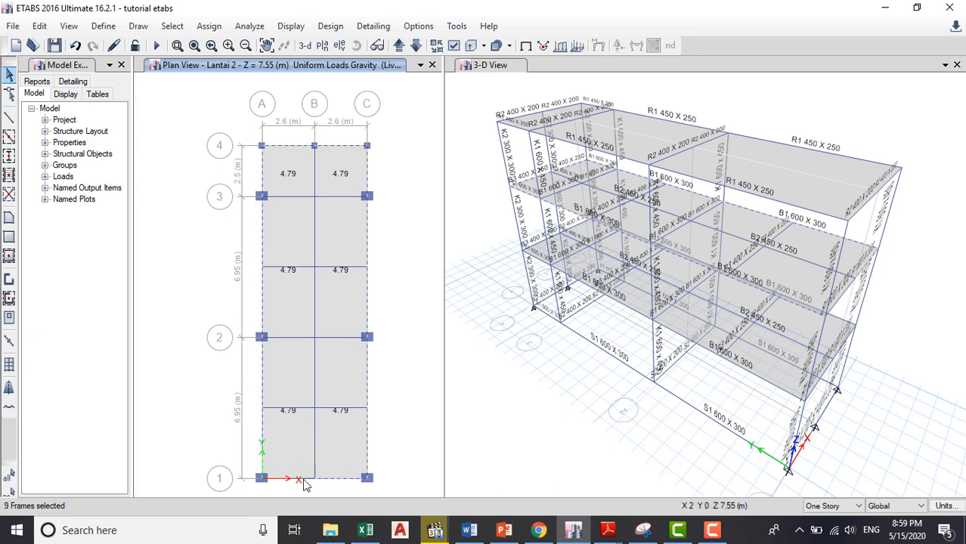
{"action": "left_click", "coordinate": [303, 482]}
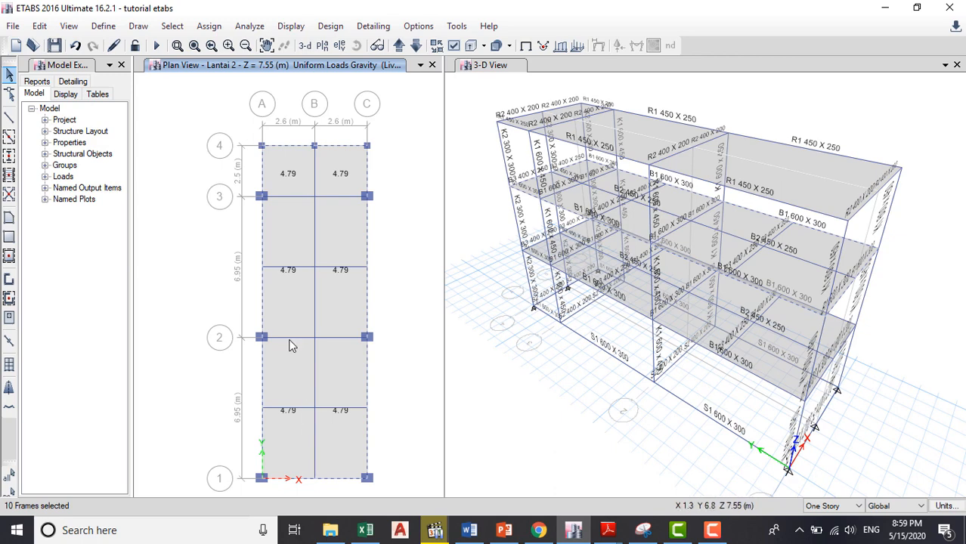
{"action": "left_click", "coordinate": [290, 338]}
{"action": "left_click", "coordinate": [281, 196]}
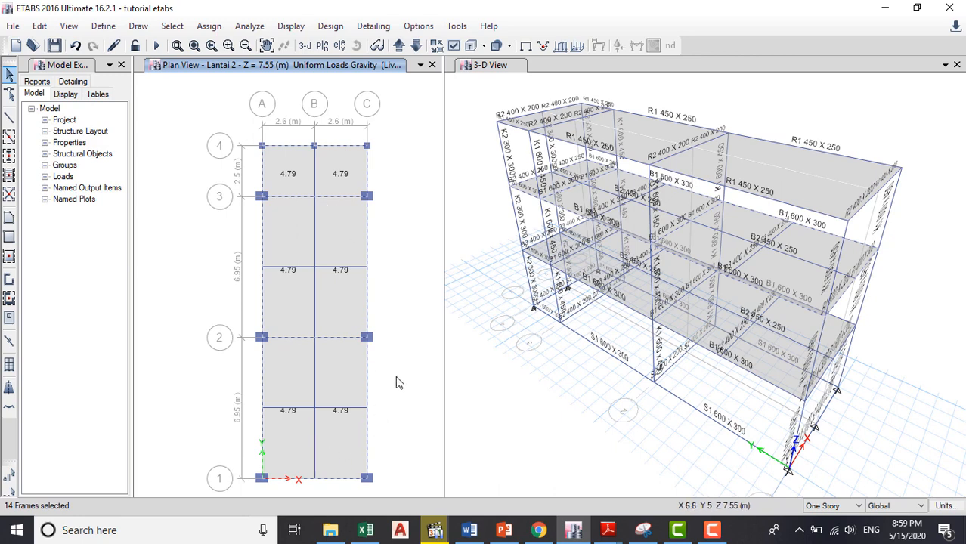
{"action": "left_click", "coordinate": [484, 97]}
{"action": "left_click", "coordinate": [357, 45]}
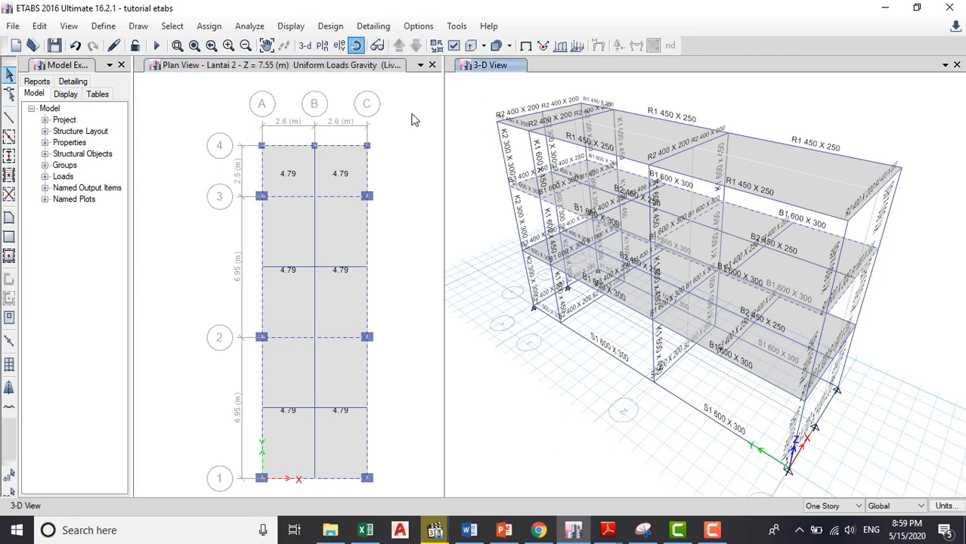
{"action": "left_click_drag", "start_coordinate": [562, 440], "coordinate": [563, 421]}
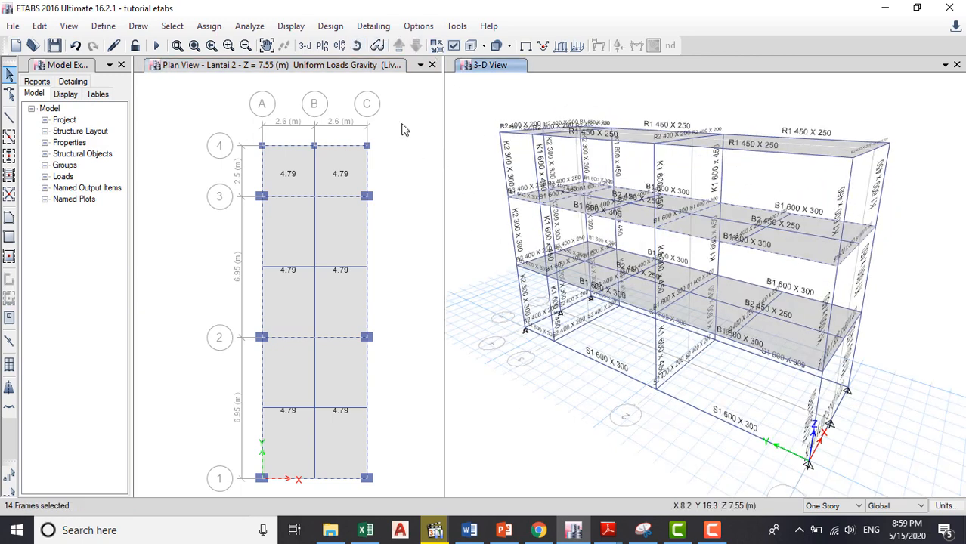
{"action": "left_click", "coordinate": [357, 46]}
{"action": "left_click_drag", "start_coordinate": [596, 399], "coordinate": [610, 390]}
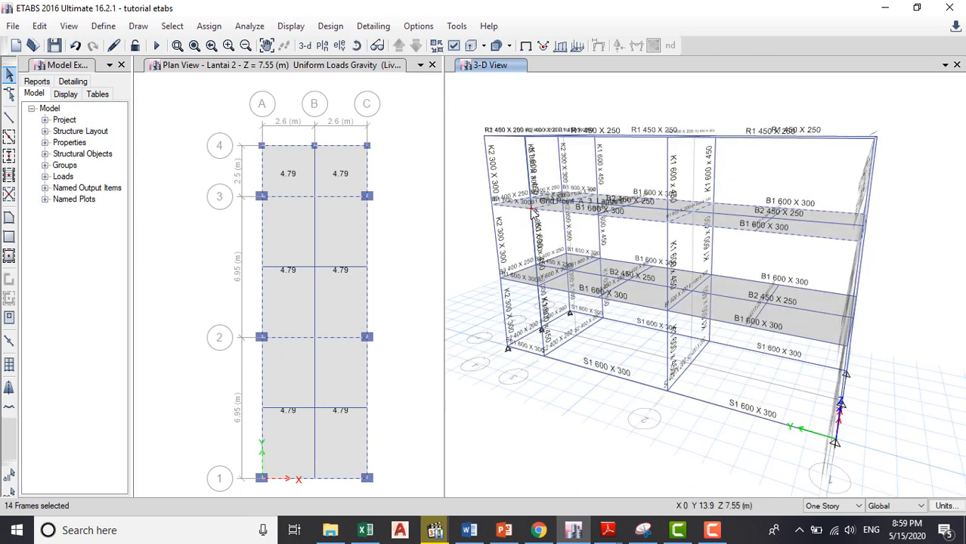
- In the Excel wall load table, relabel the 3.2 m wall row as LT.2 and the 3.75 m row as LT.1
{"action": "left_click", "coordinate": [365, 530]}
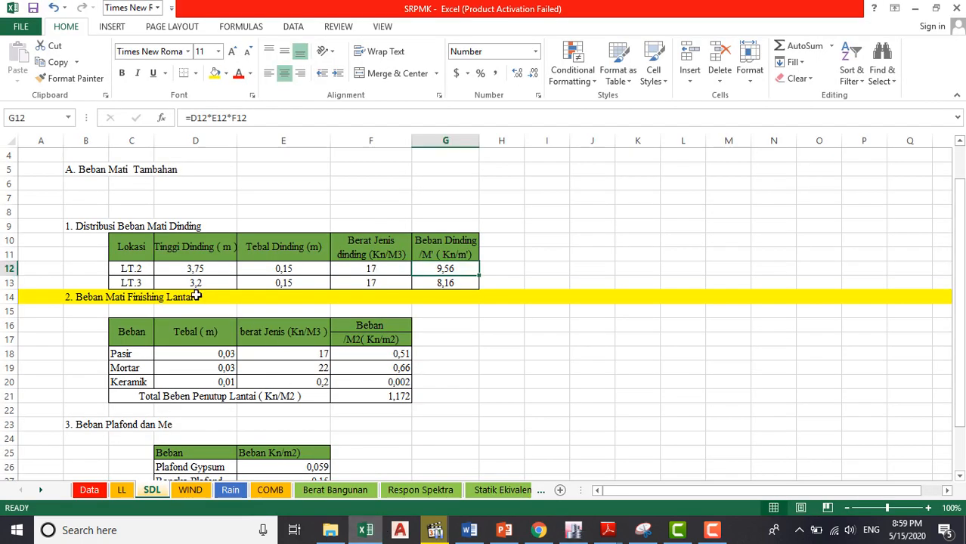
{"action": "left_click", "coordinate": [76, 281]}
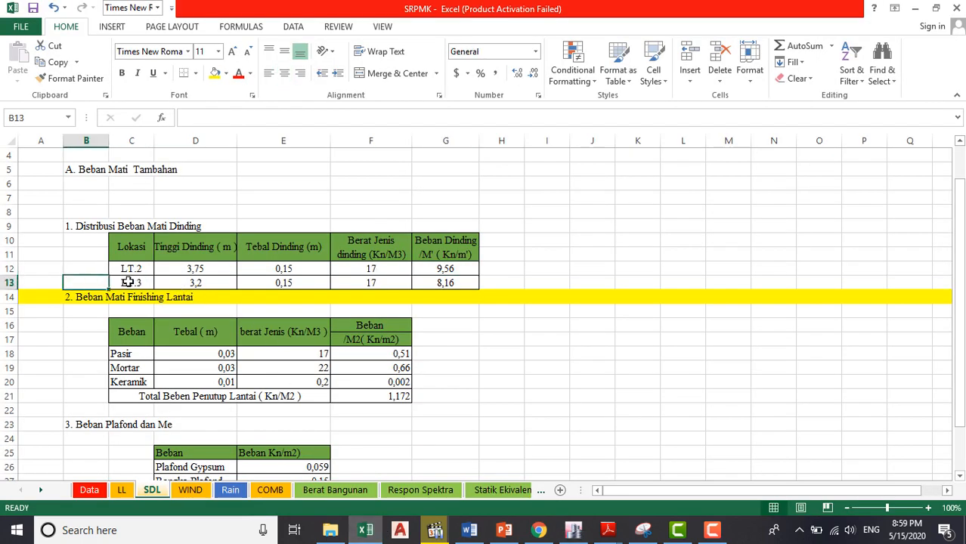
{"action": "left_click", "coordinate": [134, 281]}
{"action": "double_click", "coordinate": [145, 282]}
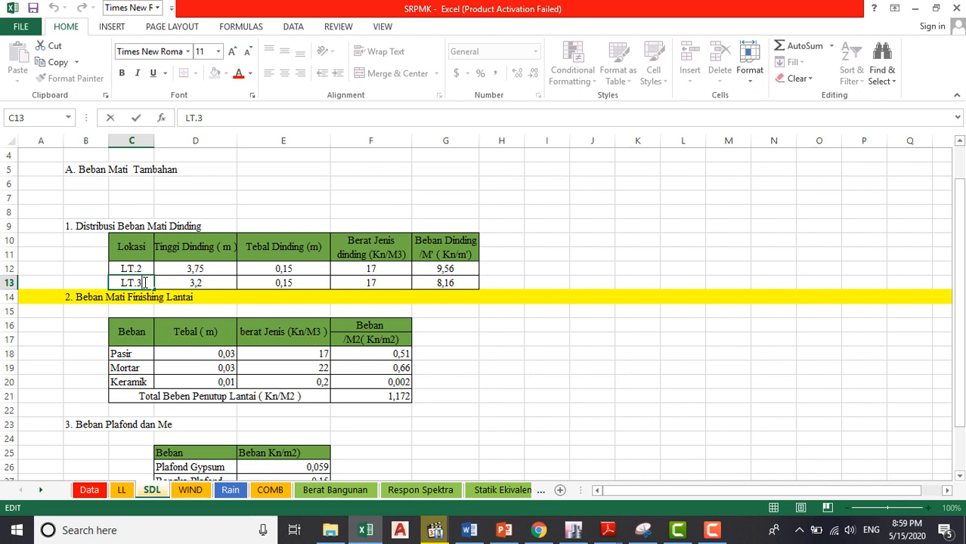
{"action": "key", "text": "BackSpace"}
{"action": "type", "text": "2"}
{"action": "double_click", "coordinate": [146, 270]}
{"action": "double_click", "coordinate": [139, 270]}
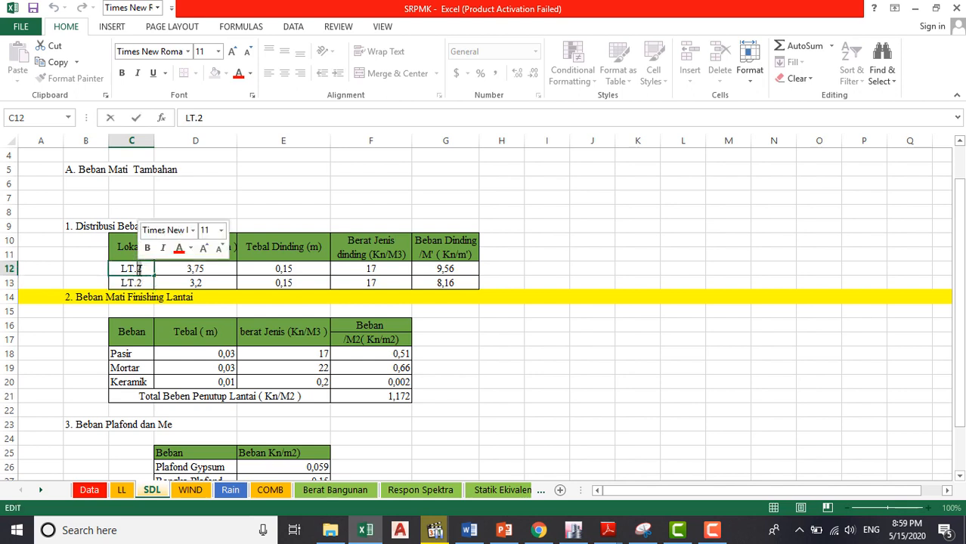
{"action": "type", "text": "1"}
{"action": "left_click", "coordinate": [550, 367]}
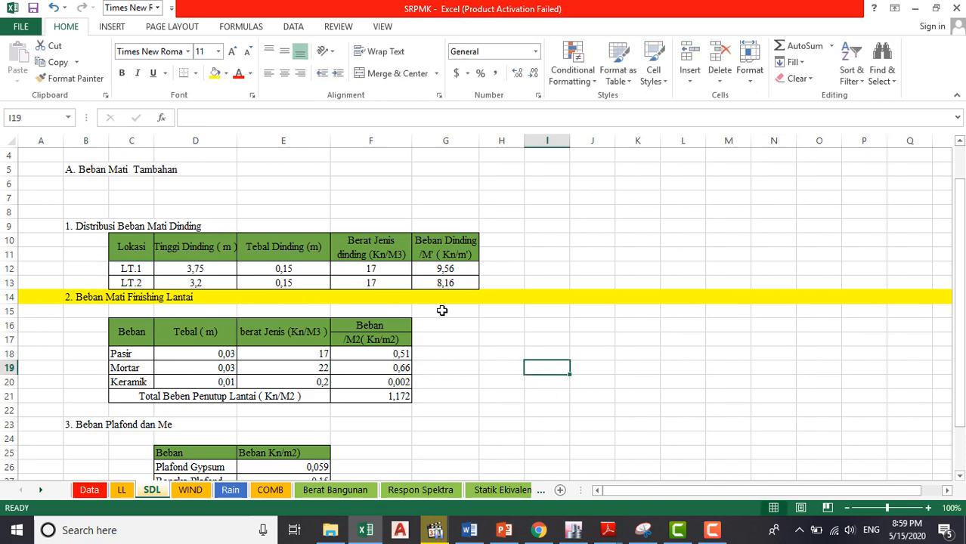
{"action": "left_click", "coordinate": [456, 285]}
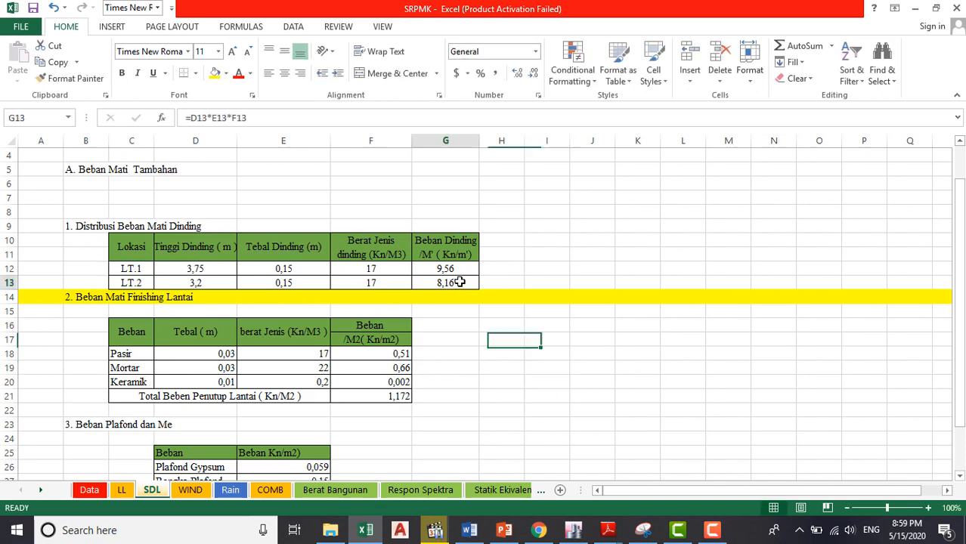
- Return to ETABS and start a distributed frame load assignment on the selected Lantai 2 beams with the Super Dead load pattern
{"action": "left_click", "coordinate": [573, 530]}
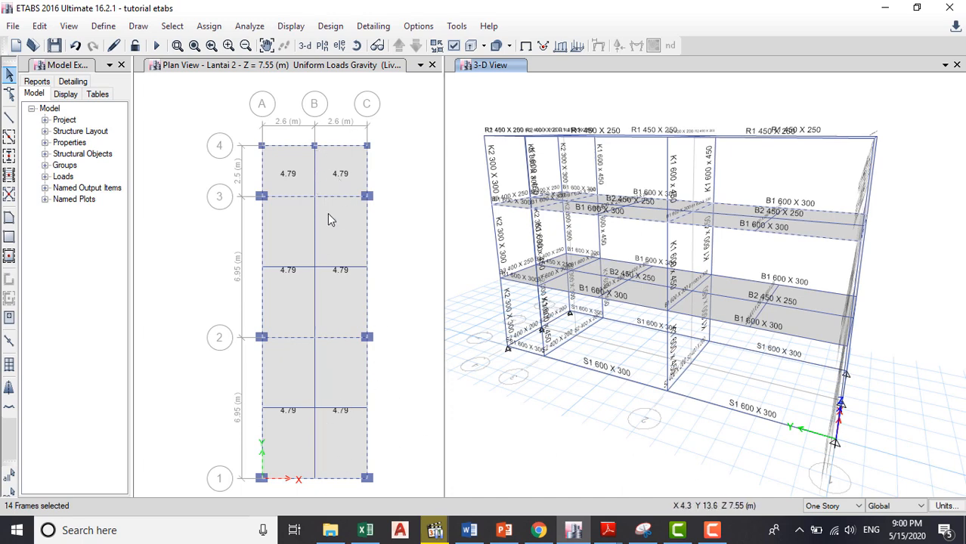
{"action": "left_click", "coordinate": [208, 27]}
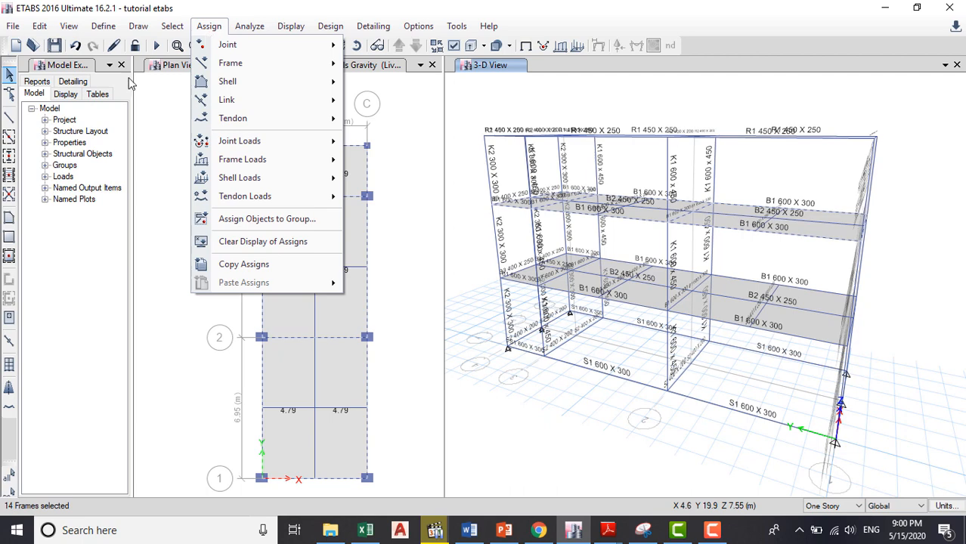
{"action": "mouse_move", "coordinate": [255, 160]}
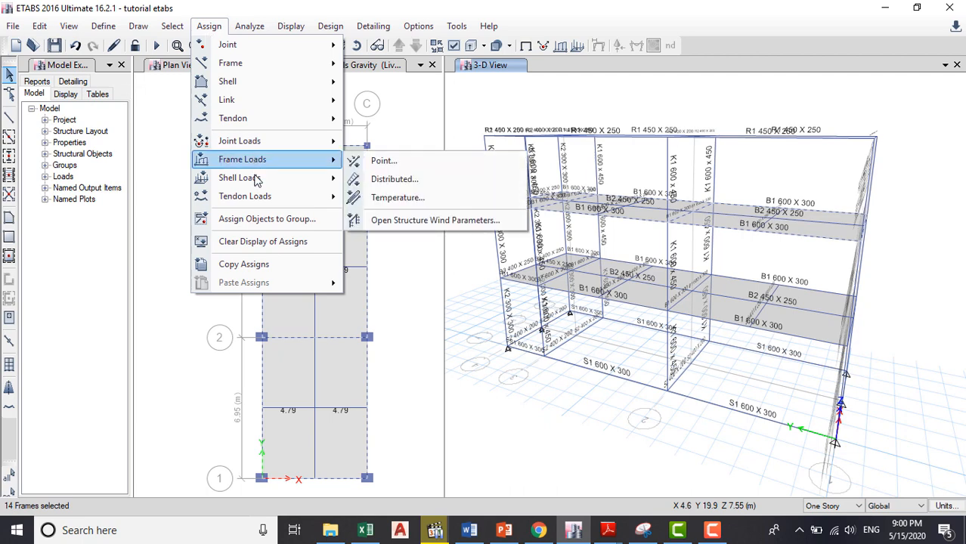
{"action": "mouse_move", "coordinate": [255, 180]}
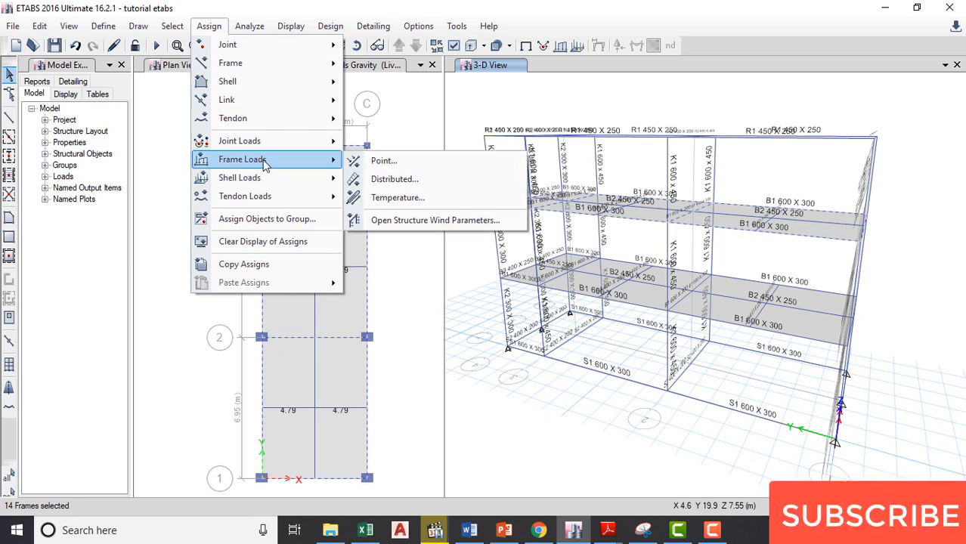
{"action": "left_click", "coordinate": [393, 179]}
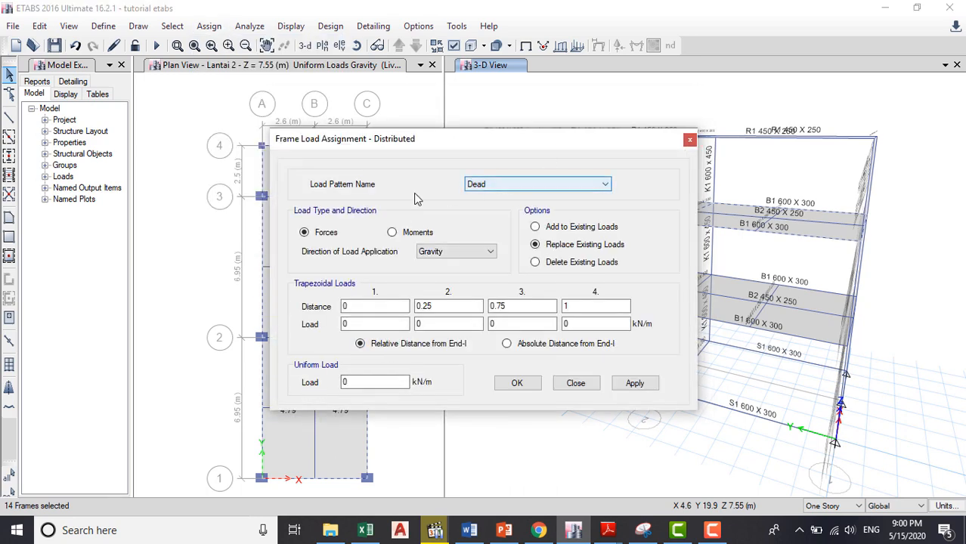
{"action": "left_click", "coordinate": [488, 184]}
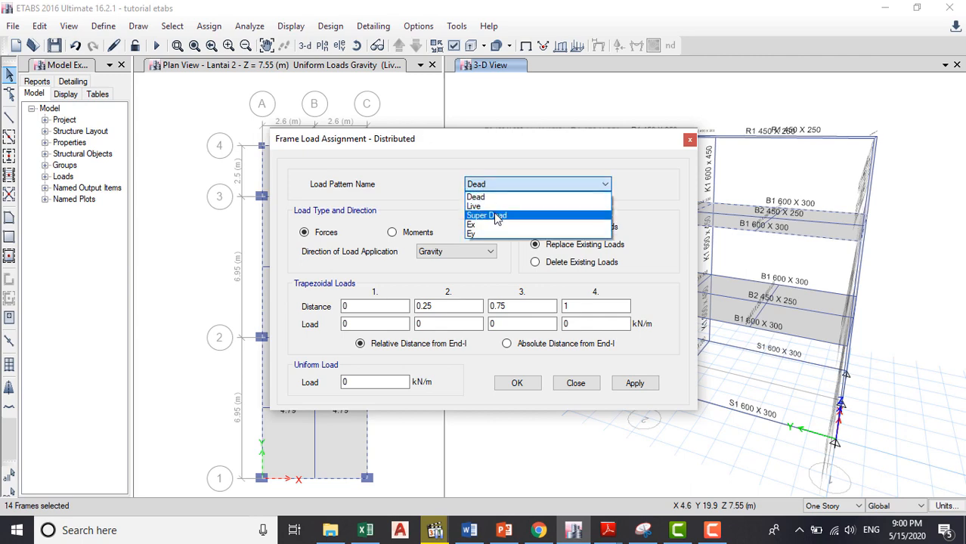
{"action": "left_click", "coordinate": [499, 217]}
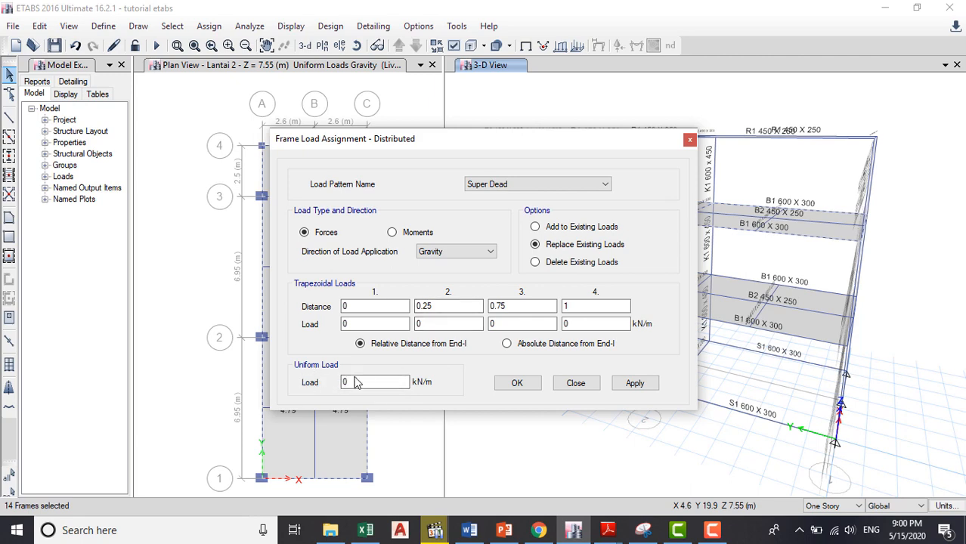
- Assign the LT.2 wall load from the Excel table to the selected beams as a uniform load of 8.16 kN/m
{"action": "left_click", "coordinate": [365, 530]}
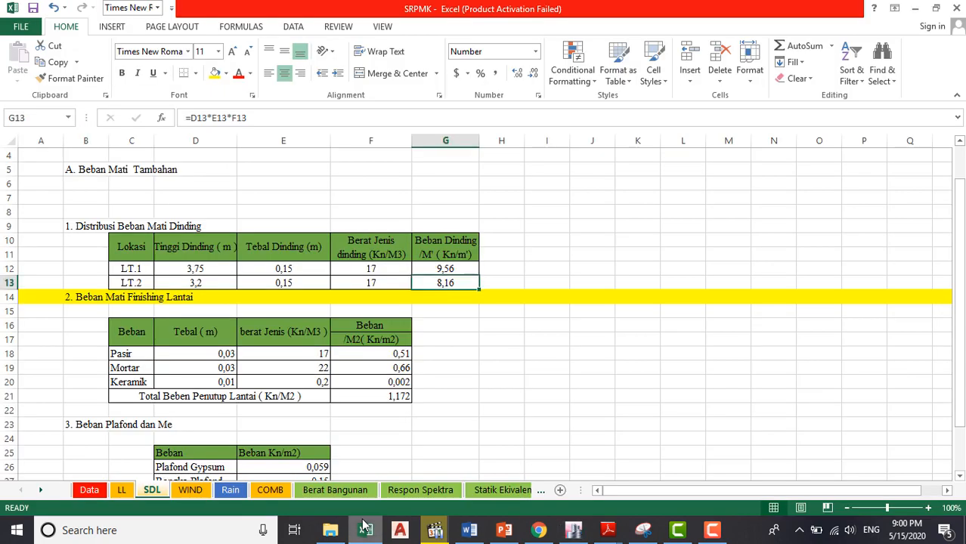
{"action": "left_click", "coordinate": [365, 530]}
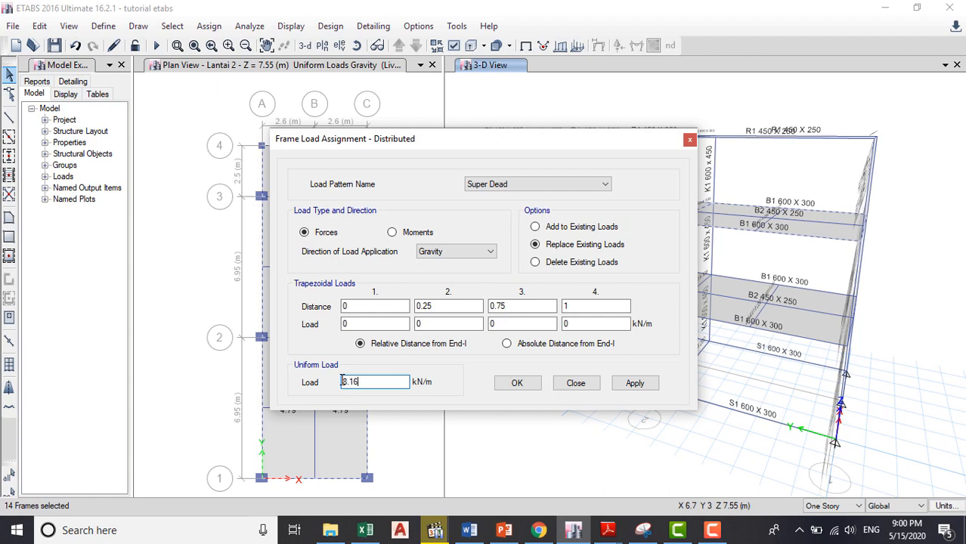
{"action": "left_click", "coordinate": [373, 530]}
{"action": "left_click", "coordinate": [367, 530]}
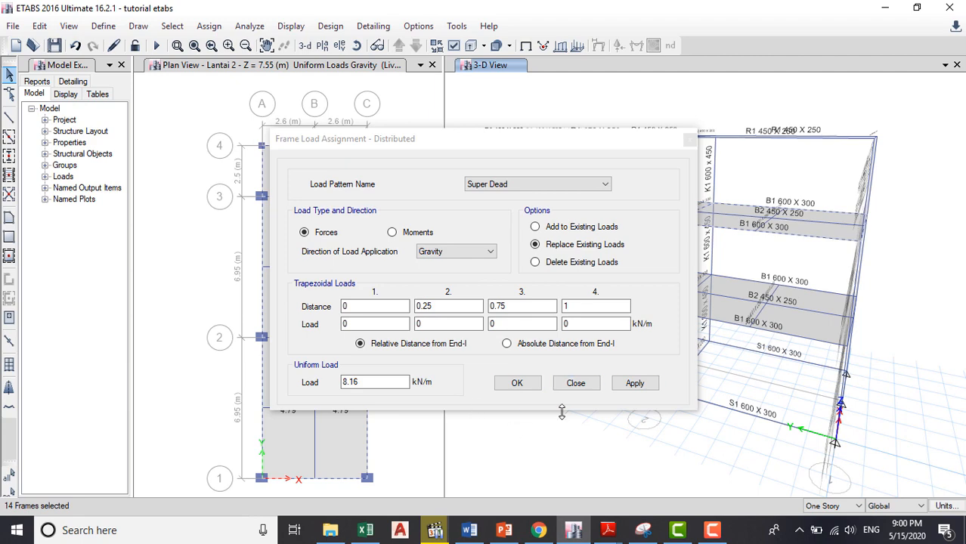
{"action": "left_click", "coordinate": [633, 384]}
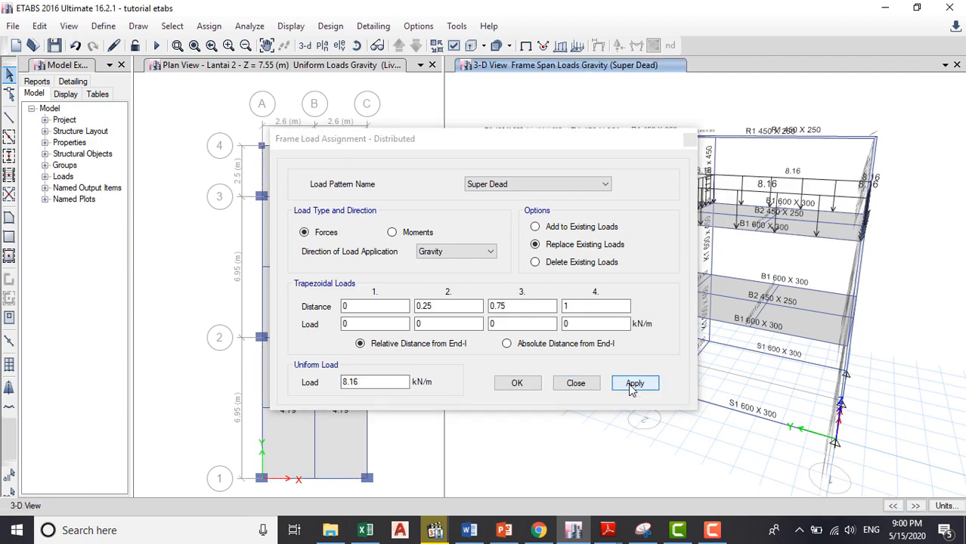
{"action": "left_click", "coordinate": [516, 384]}
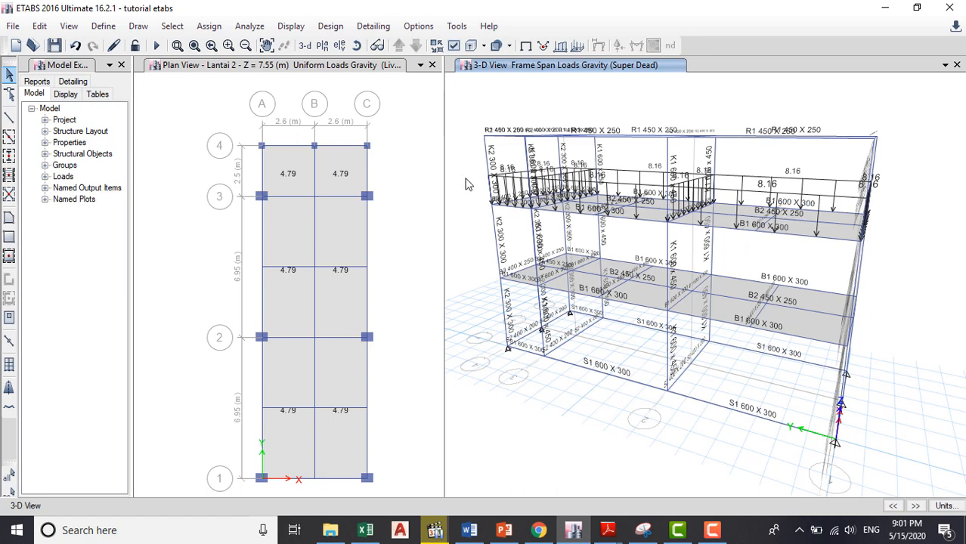
- Hide the frame section labels in the 3-D view and rotate the model to inspect the Lantai 2 beam loads
{"action": "left_click", "coordinate": [453, 48]}
{"action": "left_click", "coordinate": [406, 53]}
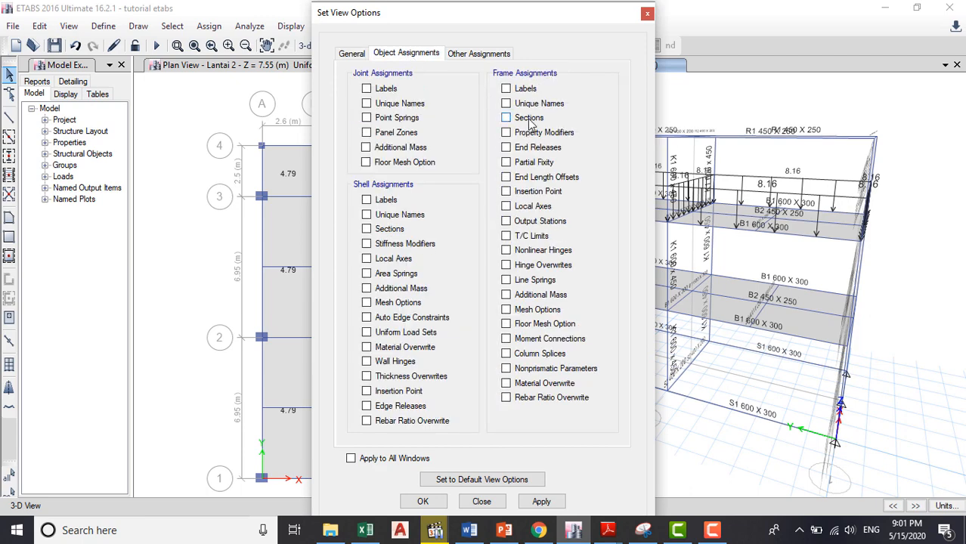
{"action": "left_click", "coordinate": [541, 501]}
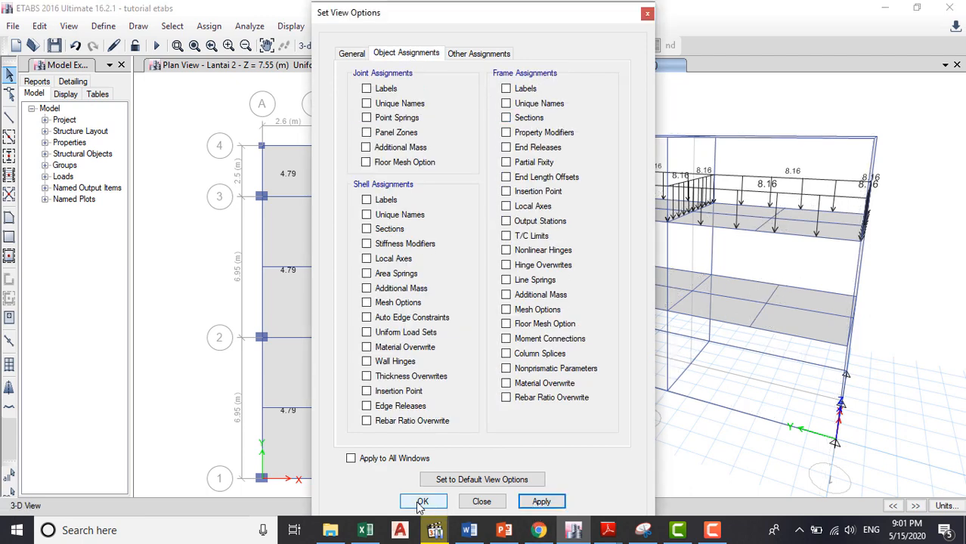
{"action": "left_click", "coordinate": [422, 502]}
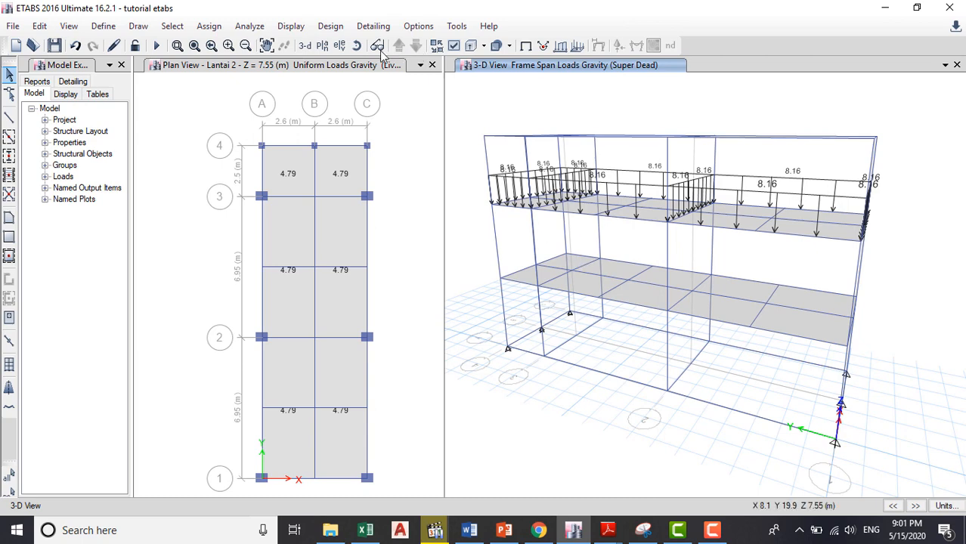
{"action": "left_click", "coordinate": [356, 45]}
{"action": "left_click_drag", "start_coordinate": [587, 377], "coordinate": [559, 389]}
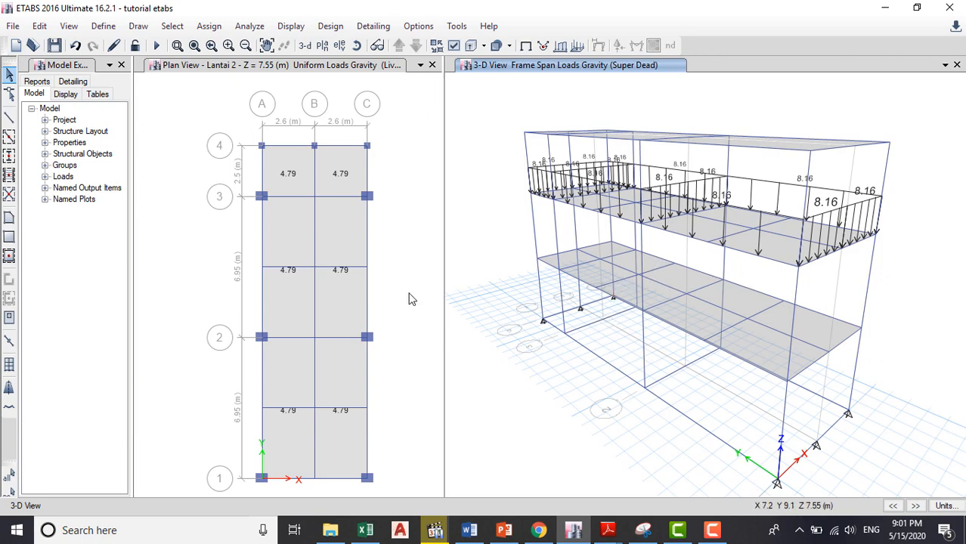
- Move the plan view down to Lantai 1 and select all the perimeter beams
{"action": "left_click", "coordinate": [406, 126]}
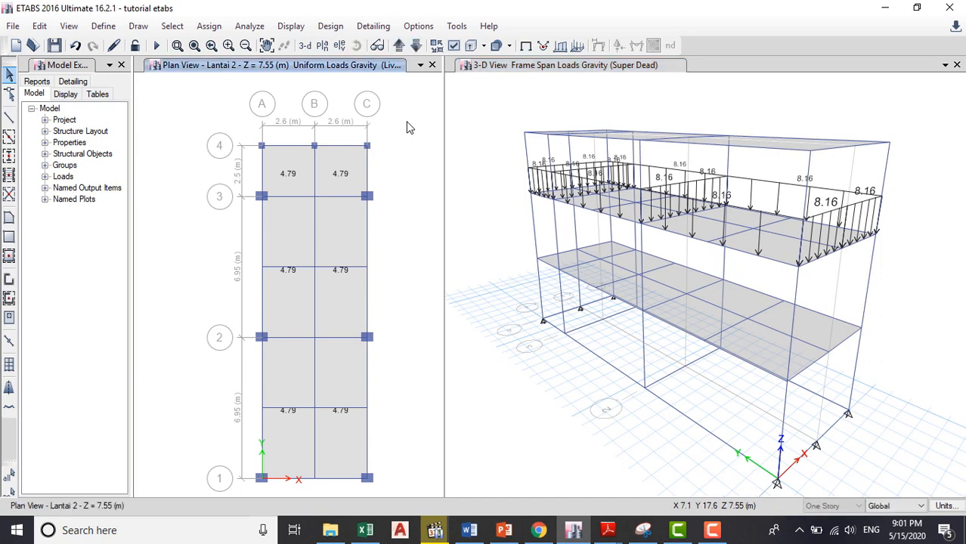
{"action": "left_click", "coordinate": [416, 46]}
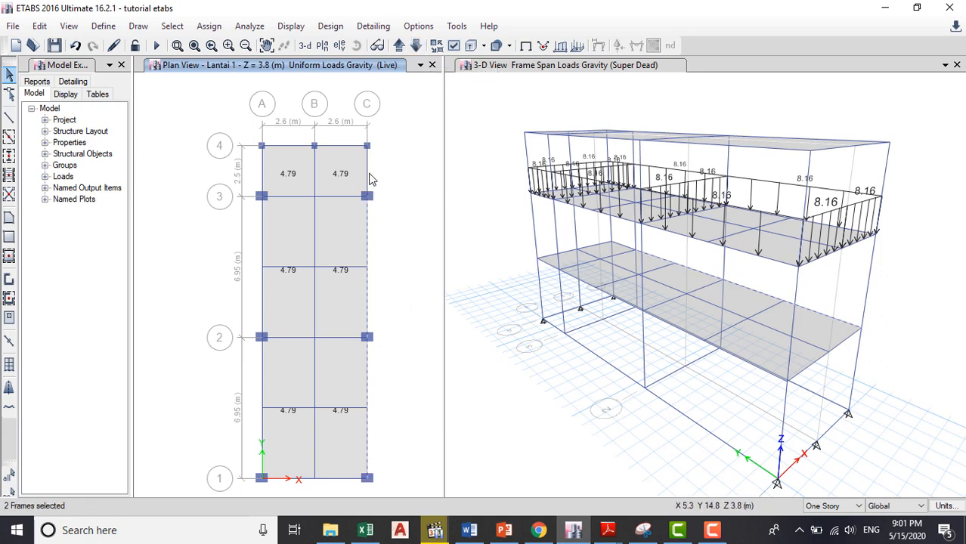
{"action": "left_click", "coordinate": [330, 146]}
{"action": "left_click", "coordinate": [295, 147]}
{"action": "left_click", "coordinate": [263, 180]}
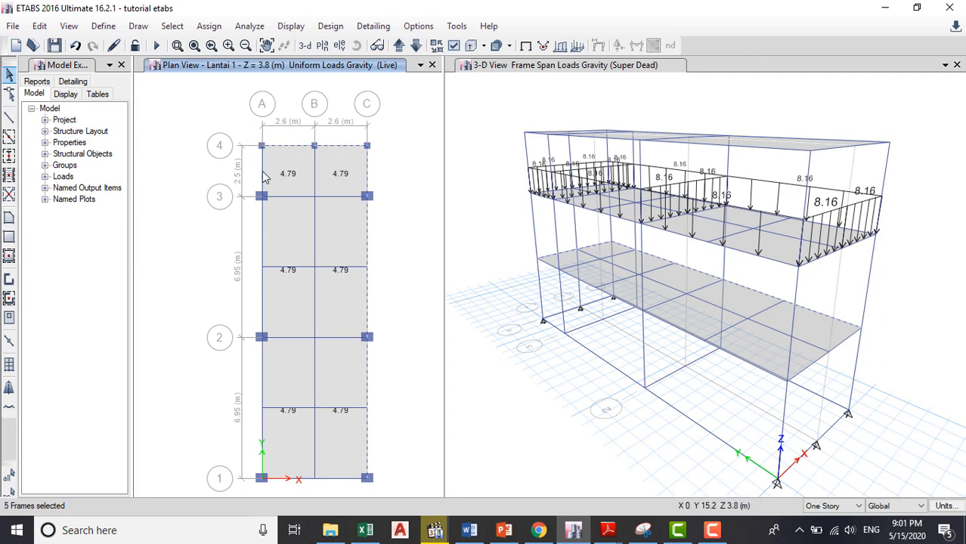
{"action": "left_click", "coordinate": [261, 241]}
{"action": "left_click", "coordinate": [262, 398]}
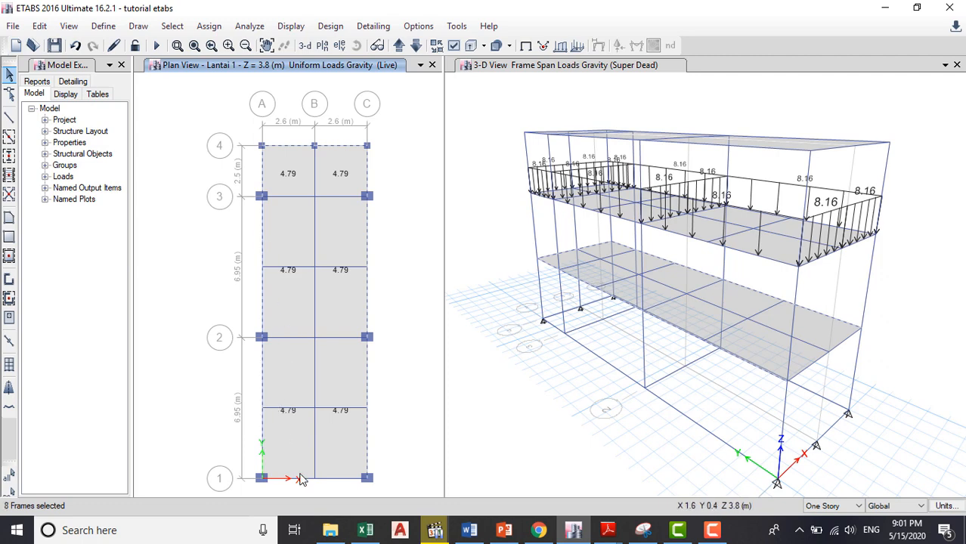
{"action": "left_click", "coordinate": [334, 478]}
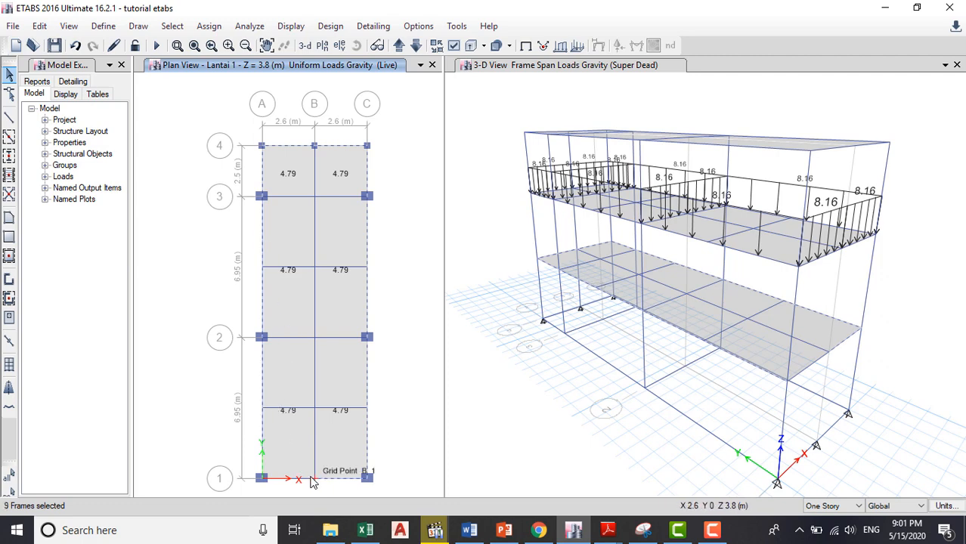
{"action": "left_click", "coordinate": [309, 481]}
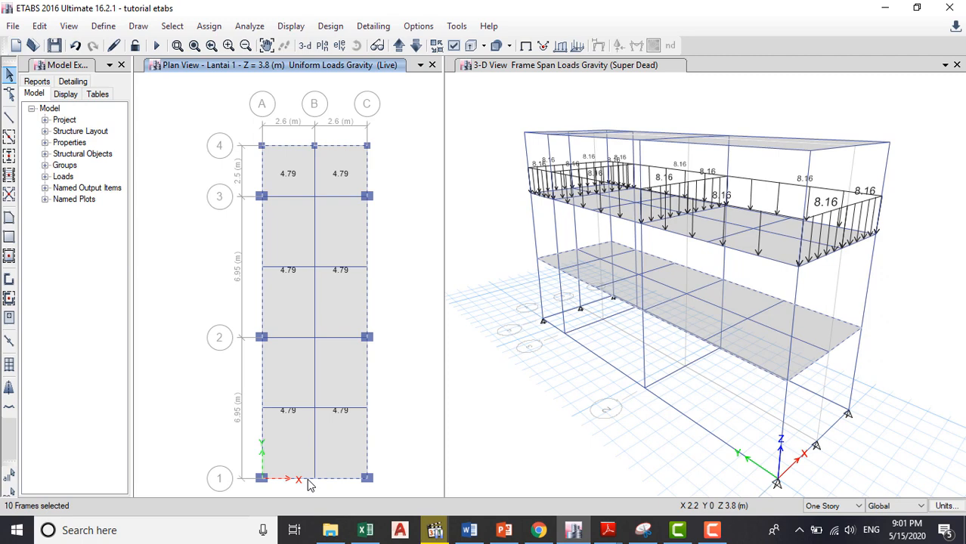
- Add the Lantai 1 beams along grid lines 2 and 3 to the selection
{"action": "left_click", "coordinate": [335, 338]}
{"action": "left_click", "coordinate": [362, 206]}
{"action": "left_click", "coordinate": [338, 197]}
{"action": "left_click", "coordinate": [300, 197]}
- Check the LT.1 wall load in the Excel Distribusi Beban Mati Dinding table and return to ETABS
{"action": "left_click", "coordinate": [366, 529]}
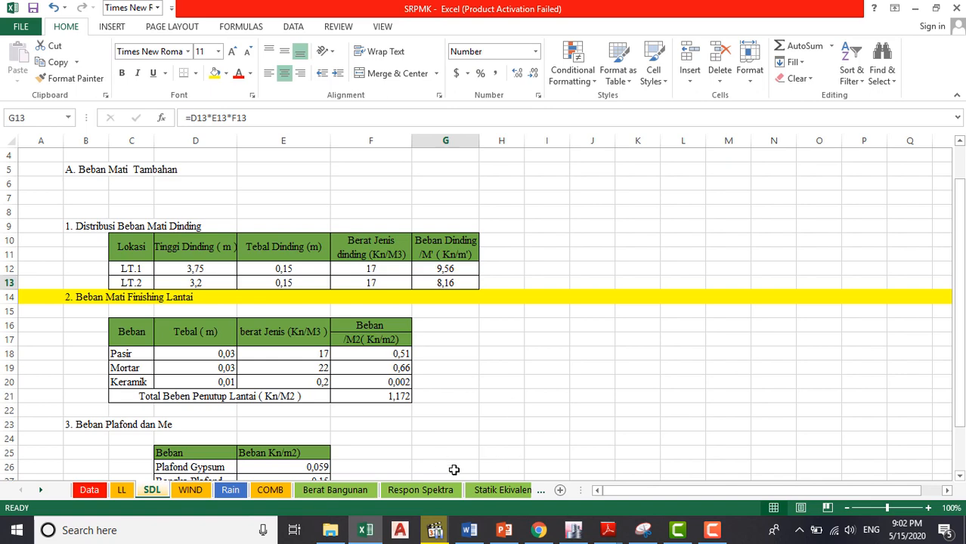
{"action": "mouse_move", "coordinate": [434, 532]}
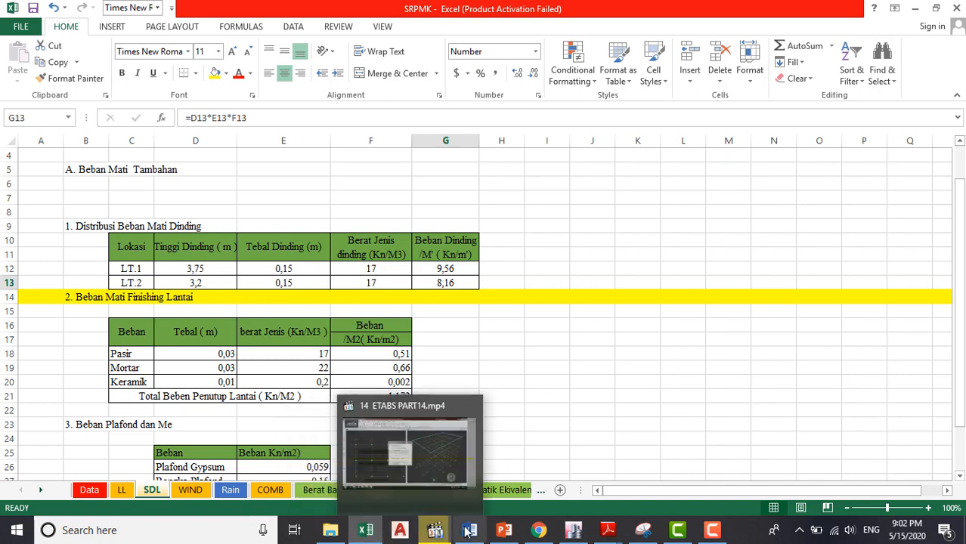
{"action": "left_click", "coordinate": [573, 530]}
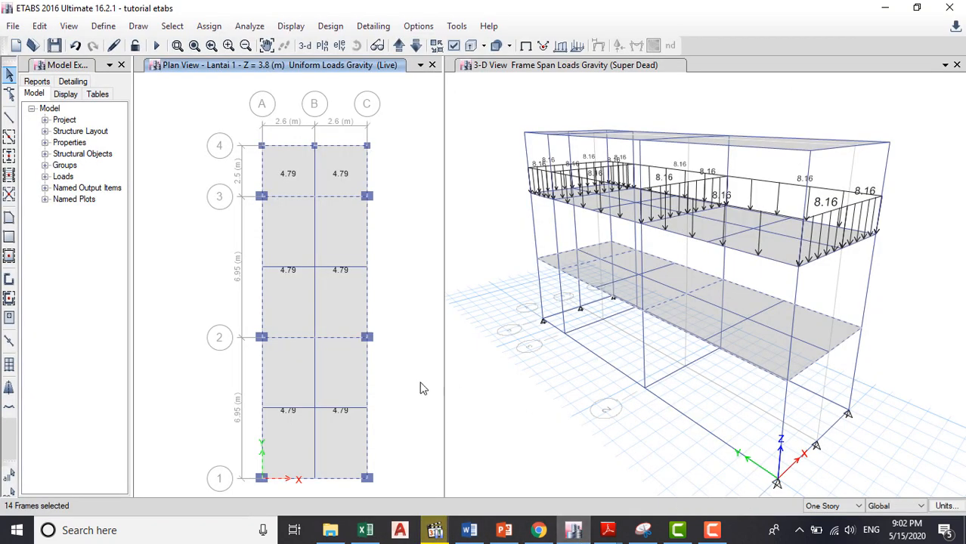
{"action": "left_click", "coordinate": [365, 532]}
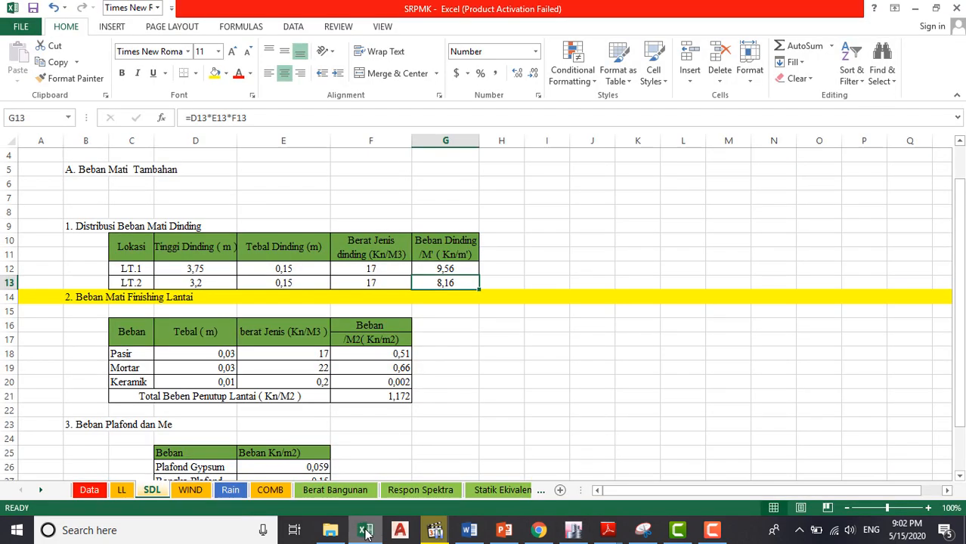
{"action": "left_click", "coordinate": [366, 531]}
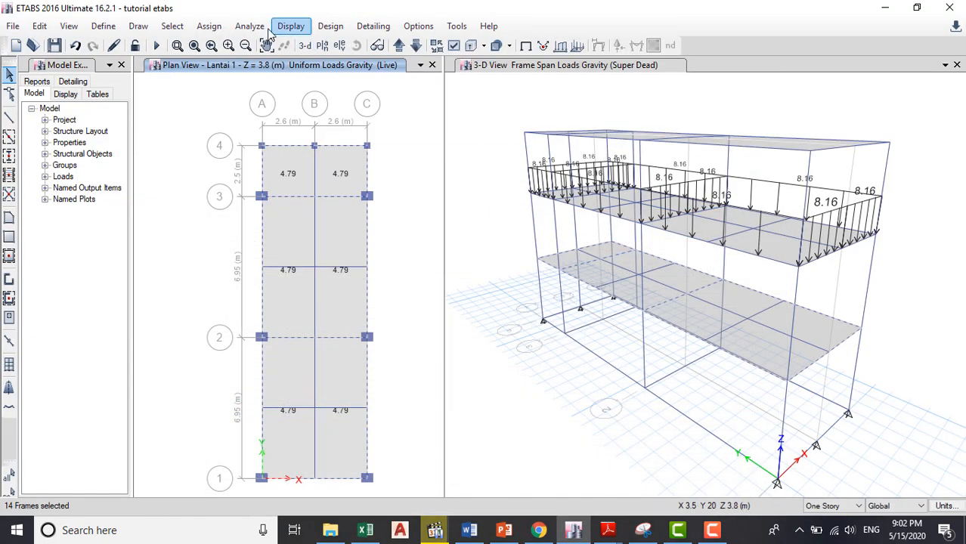
- Assign a uniform distributed load of 9.56 kN/m in the Super Dead pattern to the selected Lantai 1 beams, replacing existing loads
{"action": "left_click", "coordinate": [249, 27]}
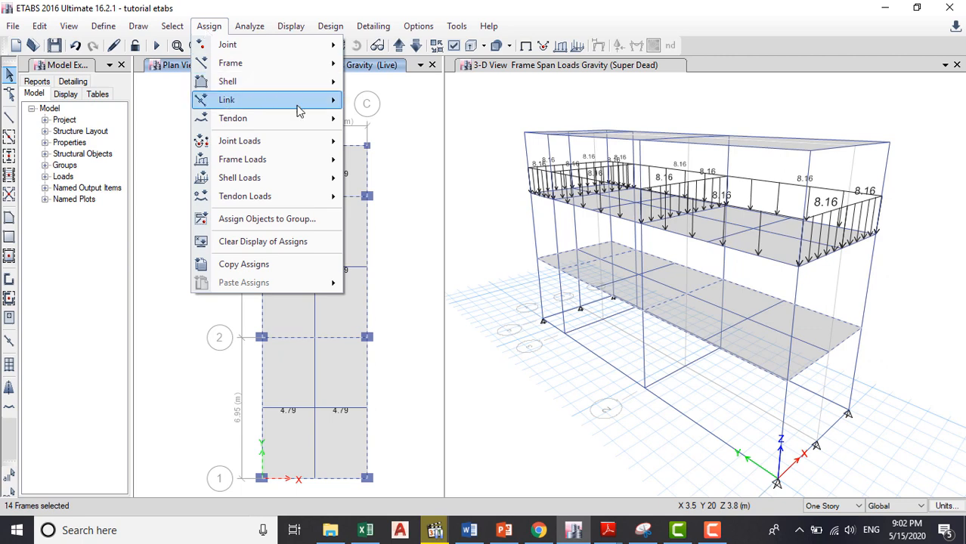
{"action": "mouse_move", "coordinate": [318, 160]}
{"action": "left_click", "coordinate": [378, 177]}
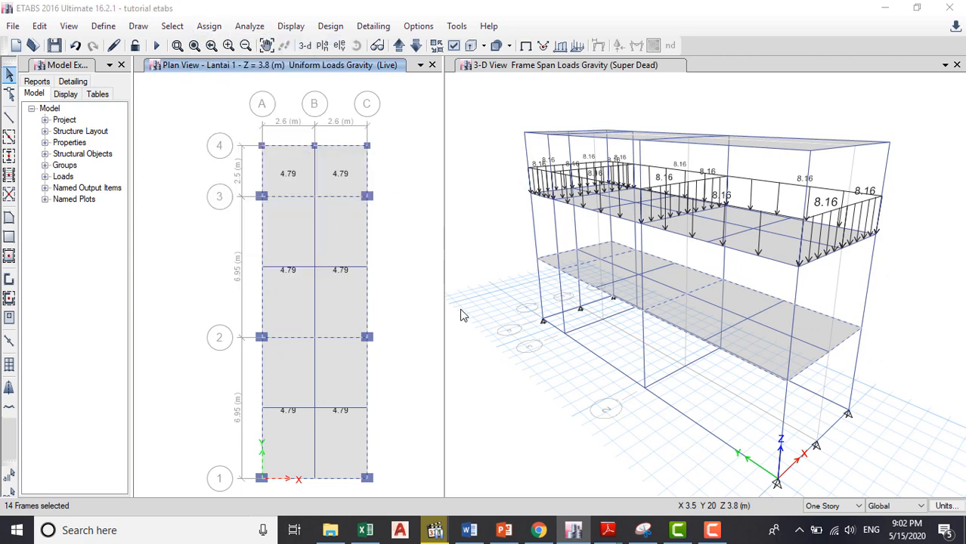
{"action": "left_click_drag", "start_coordinate": [370, 382], "coordinate": [282, 388]}
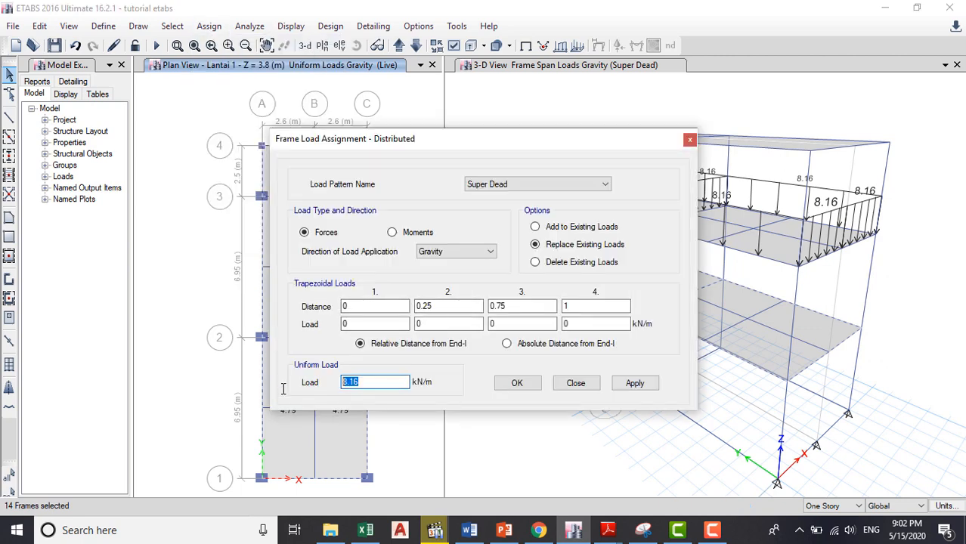
{"action": "type", "text": "9"}
{"action": "left_click", "coordinate": [370, 532]}
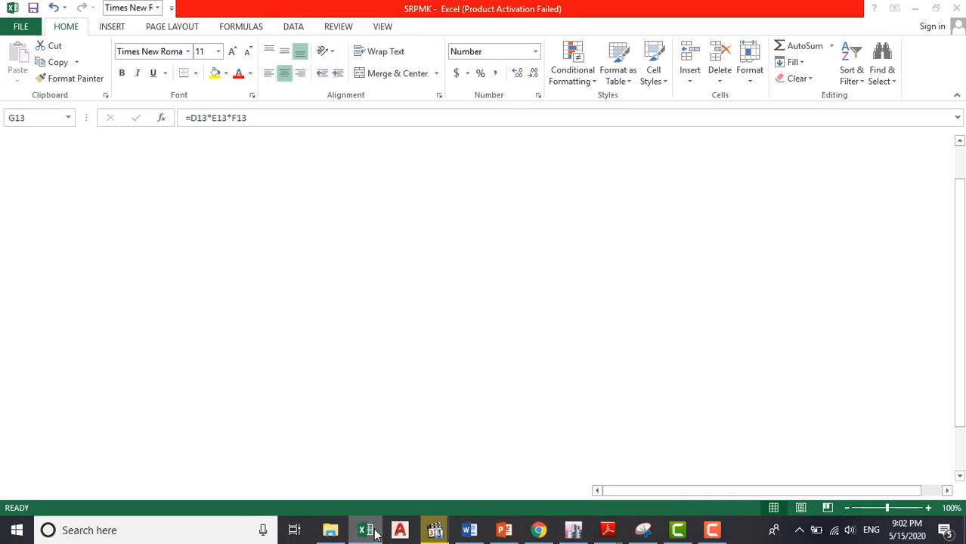
{"action": "left_click", "coordinate": [371, 531]}
{"action": "left_click", "coordinate": [635, 384]}
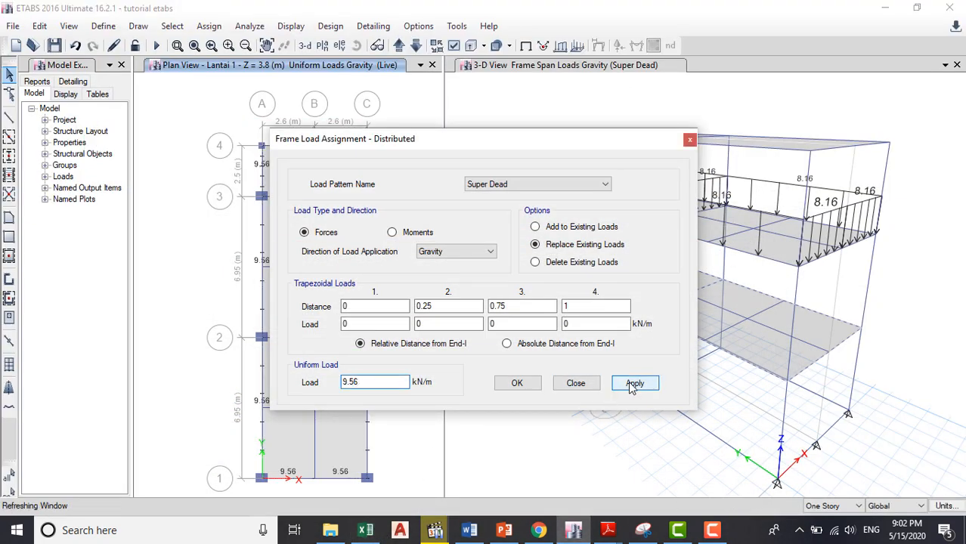
{"action": "left_click", "coordinate": [520, 385]}
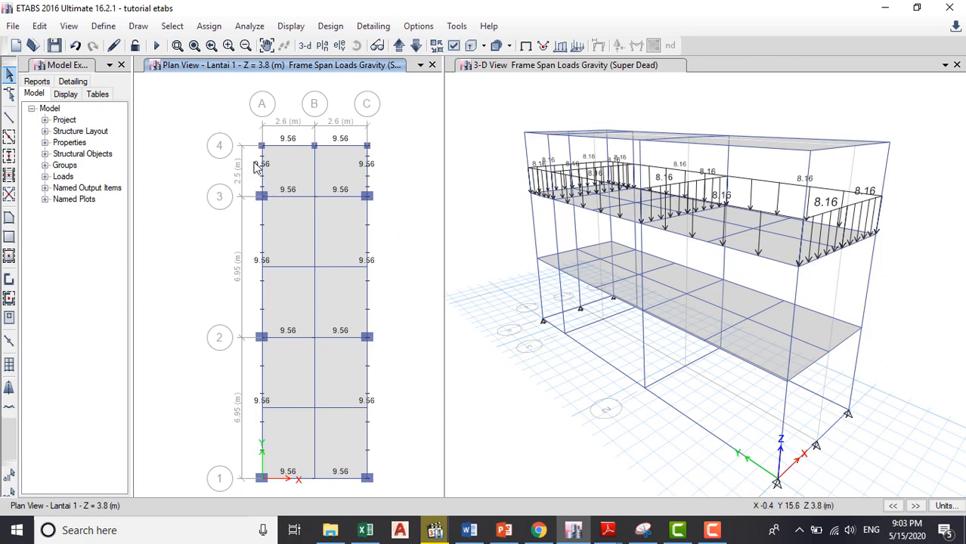
- Display the Super Dead span loads applied directly to the frames as forces in the 3-D view, with joint loads and loading values included
{"action": "left_click", "coordinate": [501, 254]}
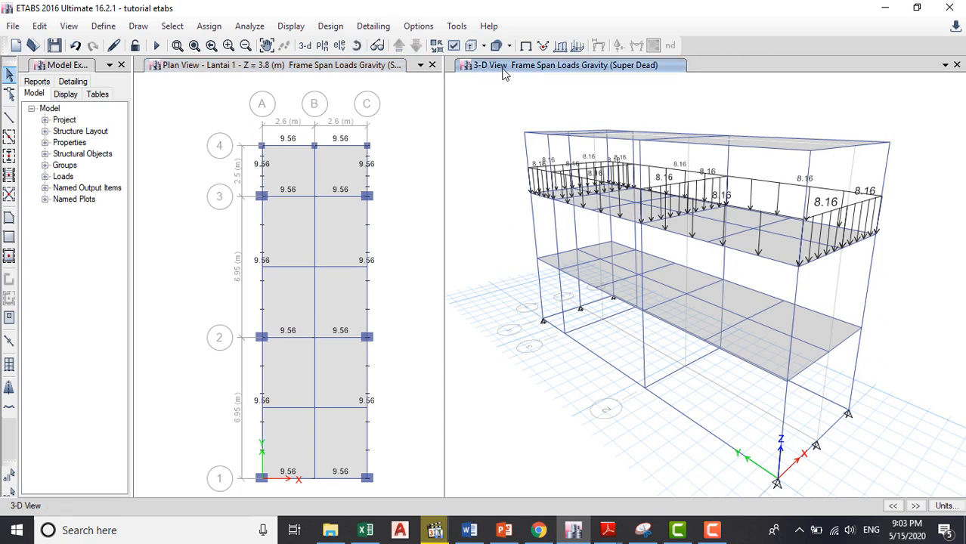
{"action": "left_click", "coordinate": [454, 46]}
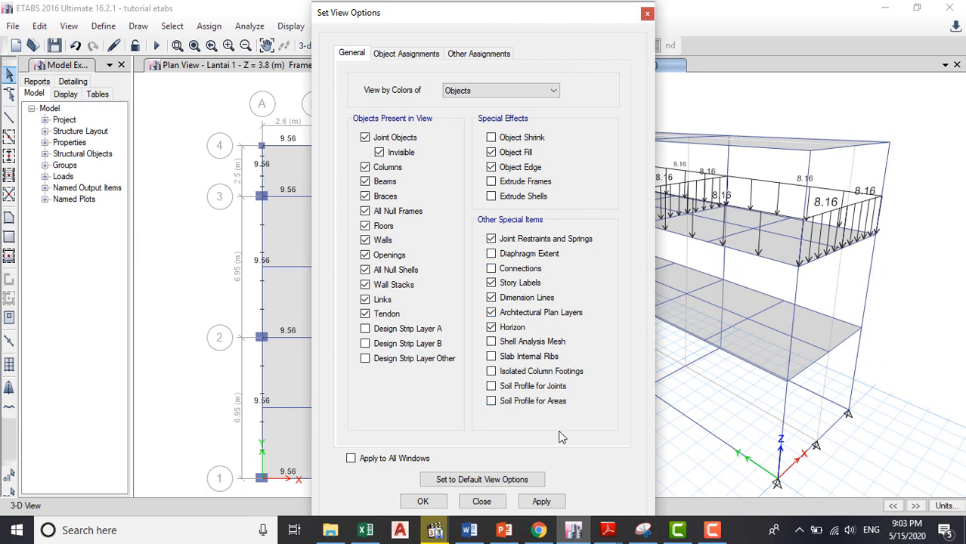
{"action": "left_click", "coordinate": [647, 15]}
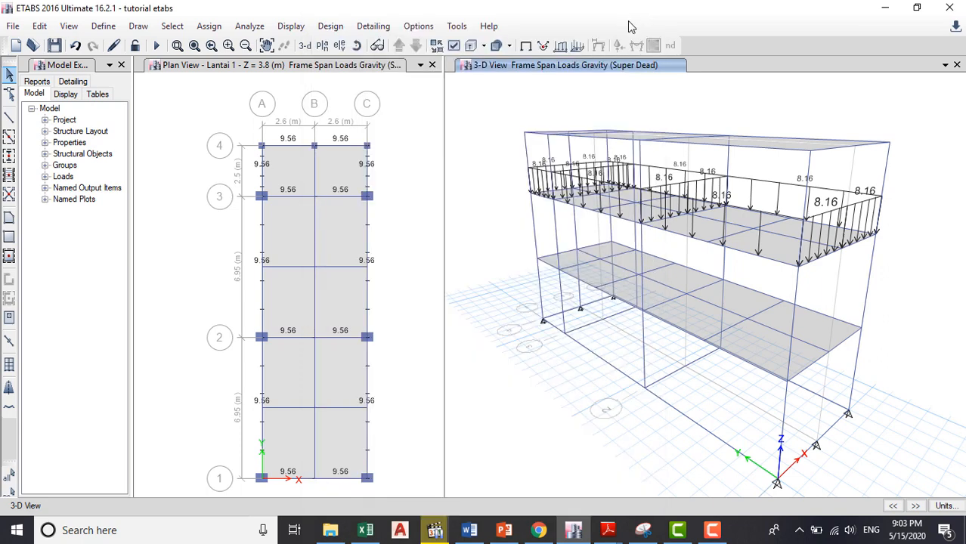
{"action": "left_click", "coordinate": [560, 46]}
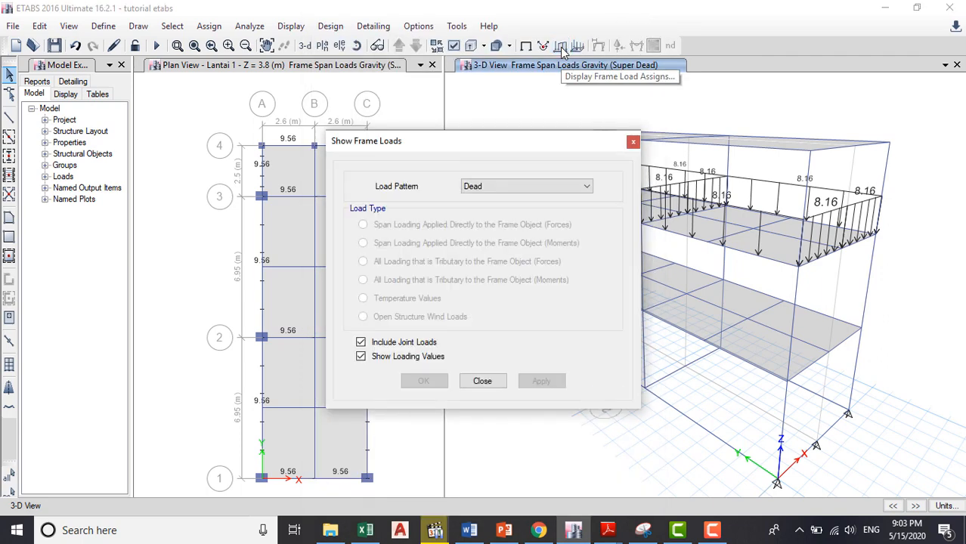
{"action": "left_click", "coordinate": [532, 188]}
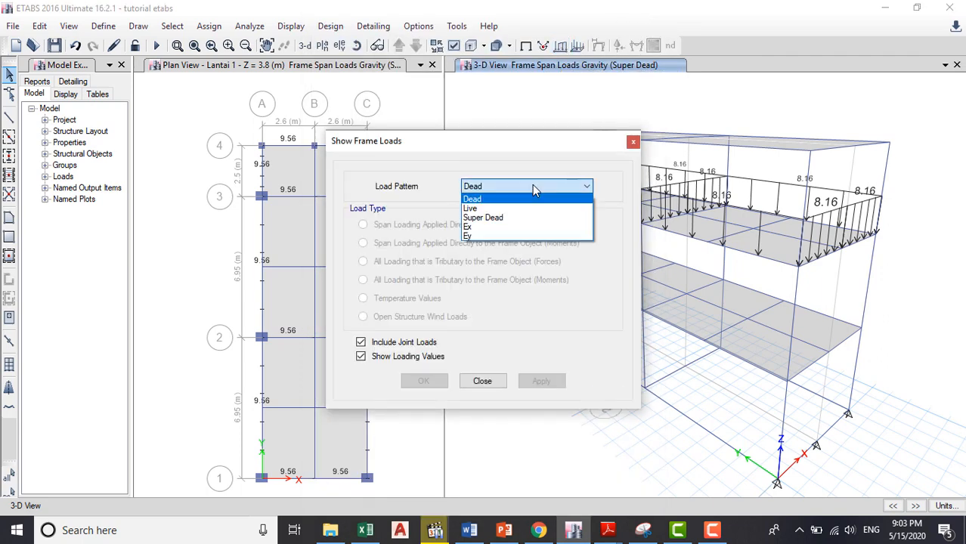
{"action": "left_click", "coordinate": [491, 219]}
{"action": "left_click", "coordinate": [541, 384]}
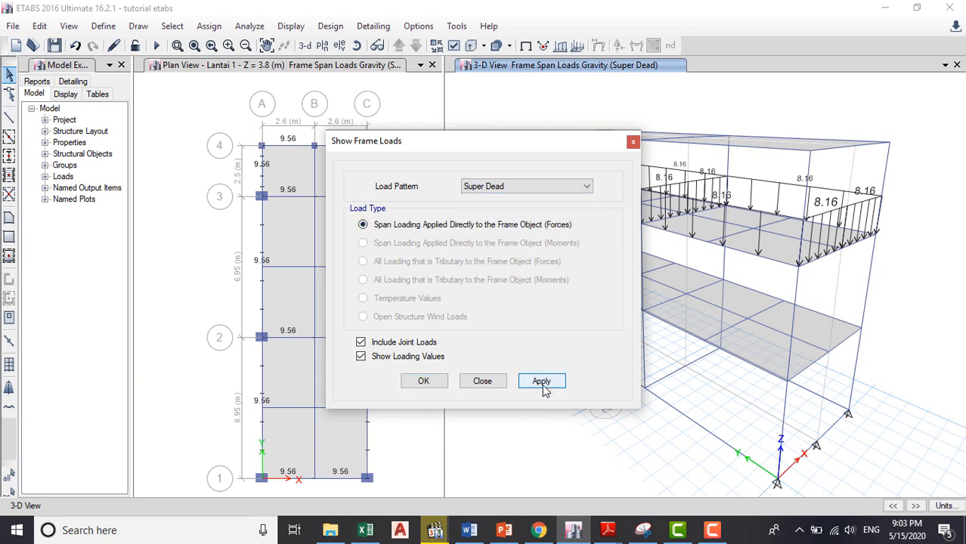
{"action": "left_click", "coordinate": [422, 382]}
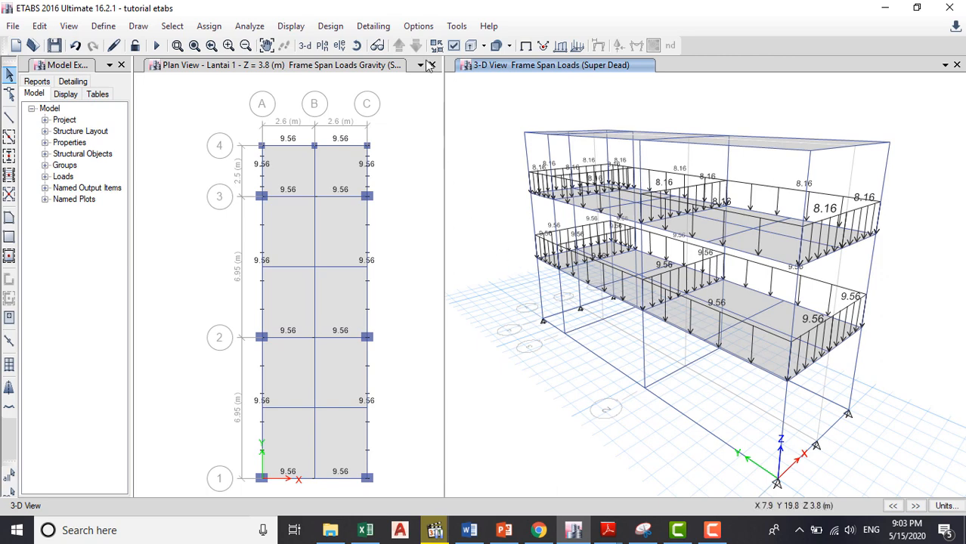
- Examine the Super Dead wall loads on the beams of both loaded floors from several angles in the 3-D view
{"action": "left_click", "coordinate": [356, 46]}
{"action": "left_click_drag", "start_coordinate": [567, 393], "coordinate": [608, 399]}
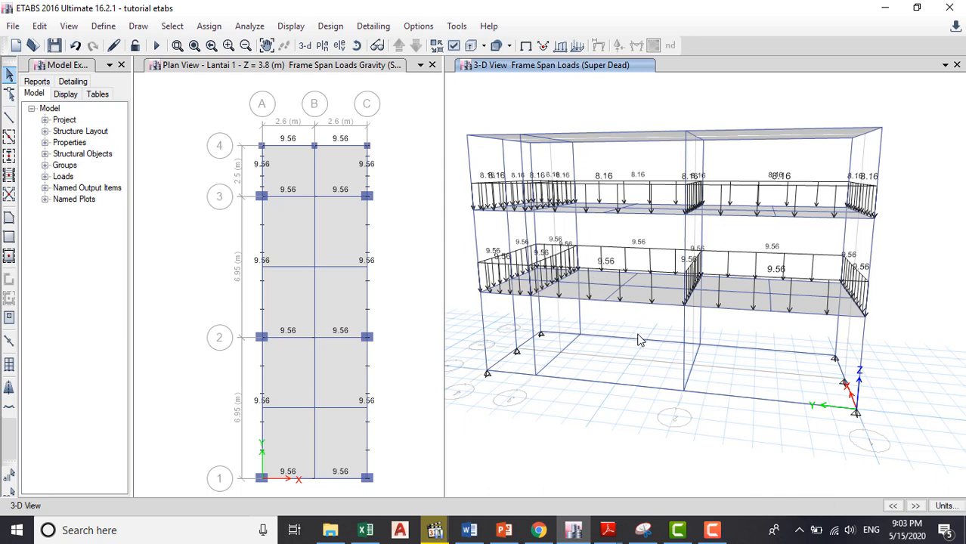
{"action": "left_click", "coordinate": [356, 47]}
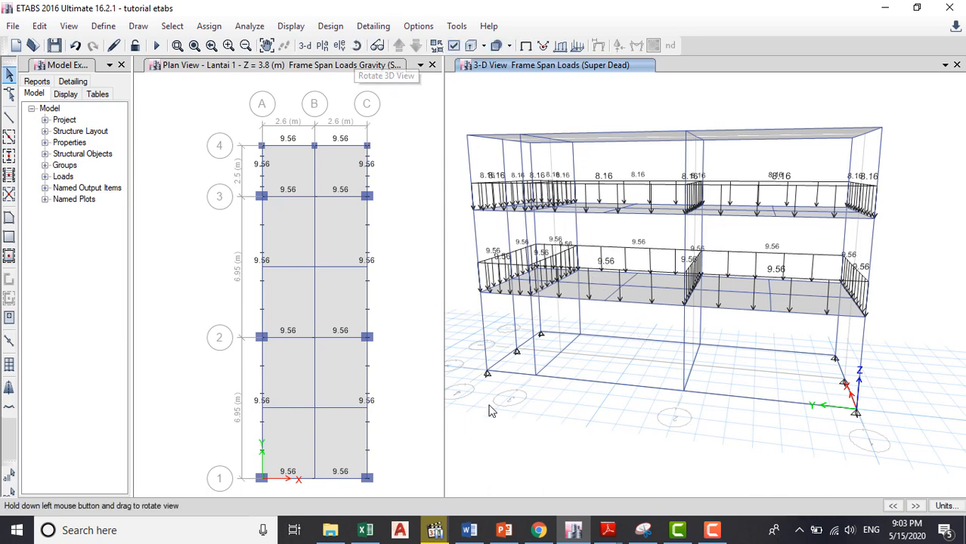
{"action": "left_click_drag", "start_coordinate": [490, 410], "coordinate": [535, 413]}
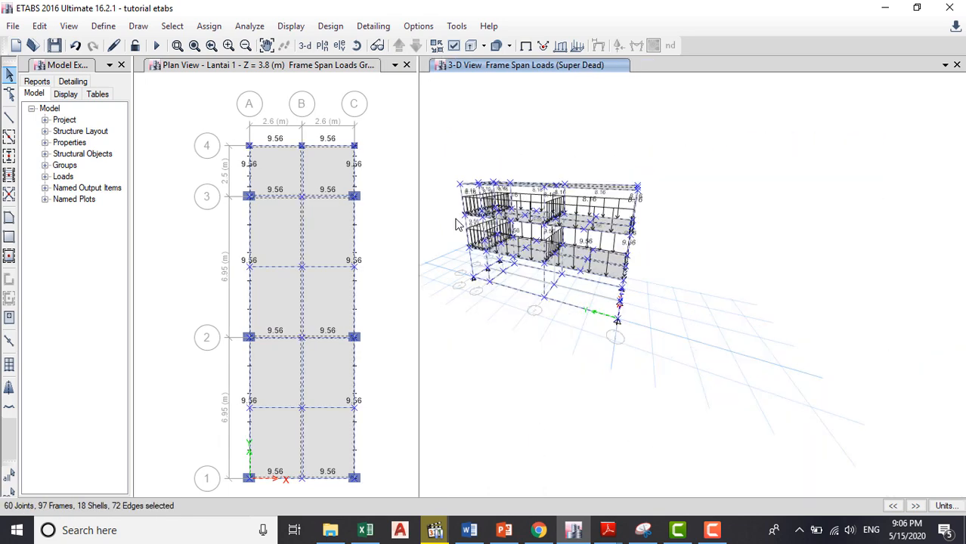
{"action": "scroll", "coordinate": [458, 224], "scroll_direction": "up", "scroll_amount": 5}
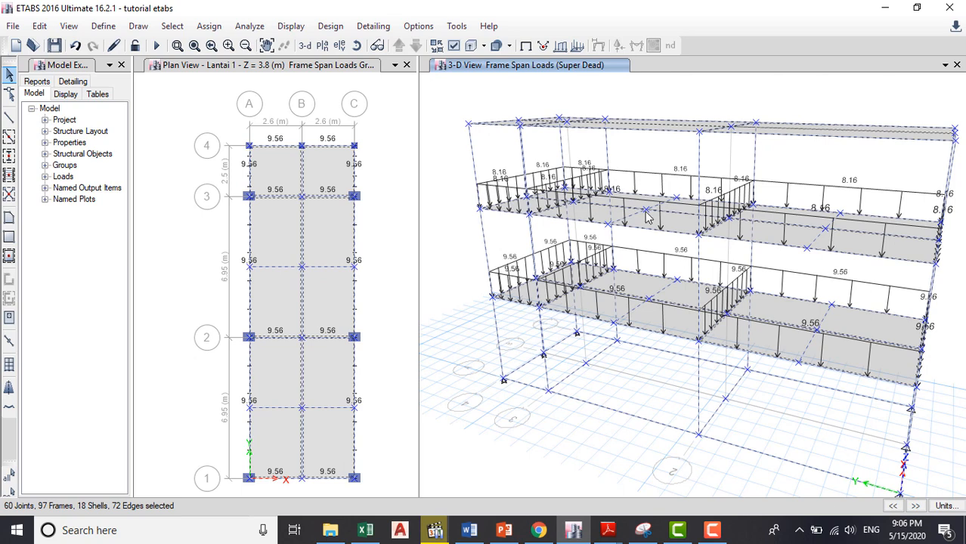